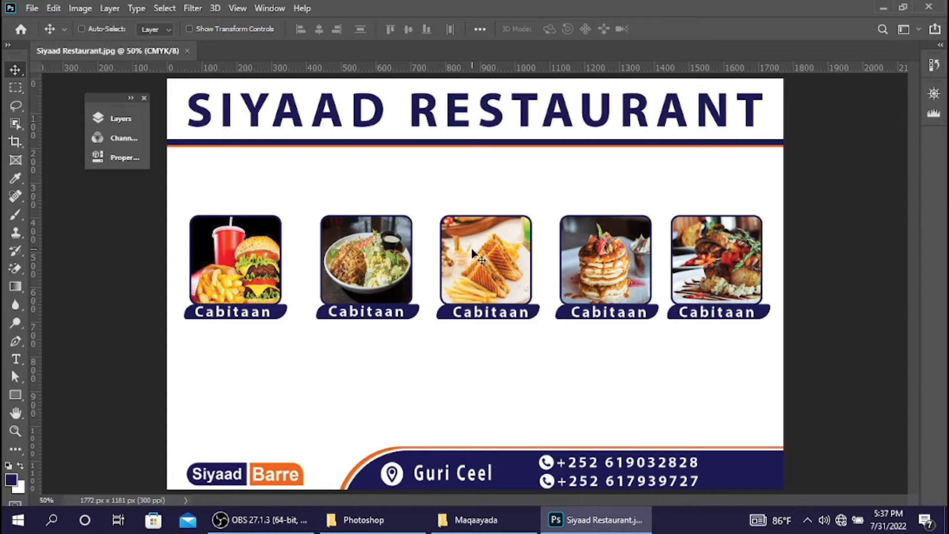
Create a new 150 x 100 mm landscape document named KULMIE at 300 pixels/inch in CMYK Color with a white background
{"action": "key", "text": "ctrl+n"}
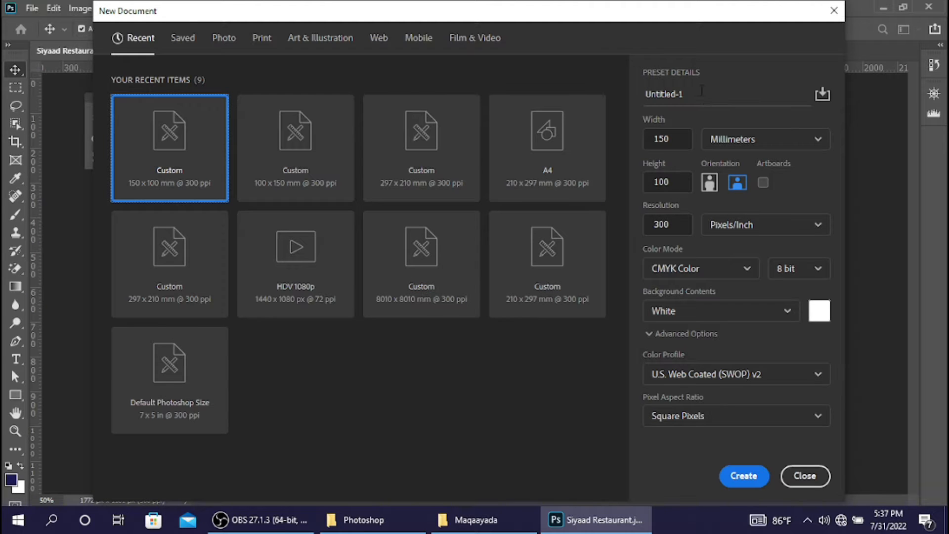
{"action": "left_click", "coordinate": [705, 98]}
{"action": "key", "text": "BackSpace"}
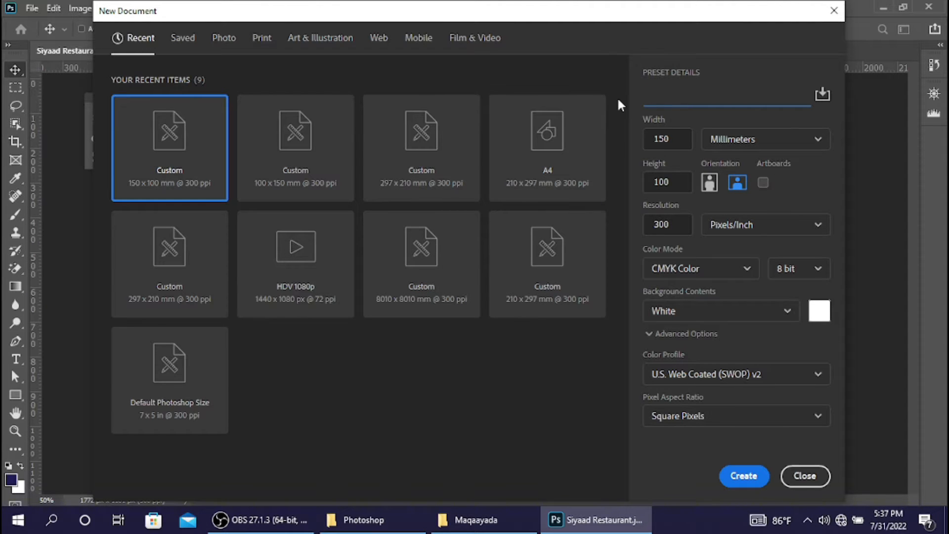
{"action": "type", "text": "MIE"}
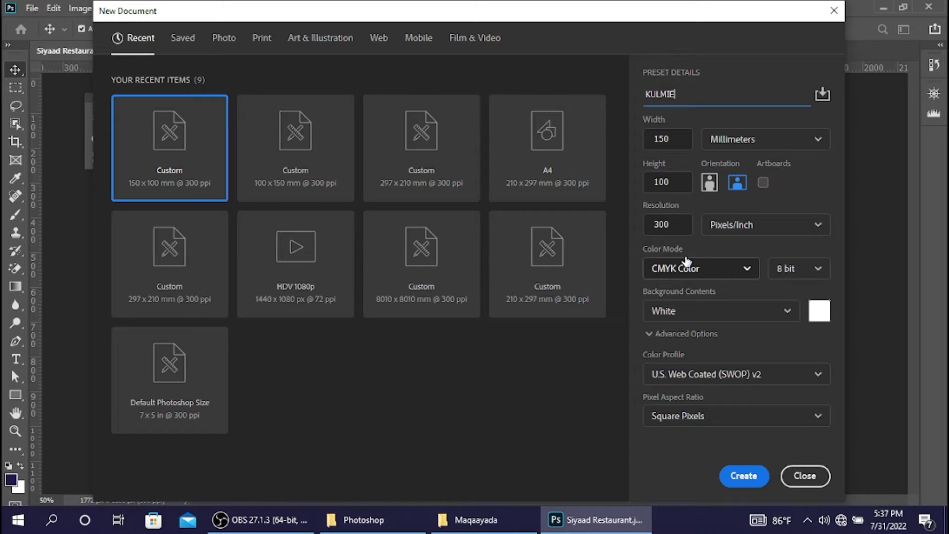
{"action": "left_click", "coordinate": [717, 271]}
{"action": "left_click", "coordinate": [705, 367]}
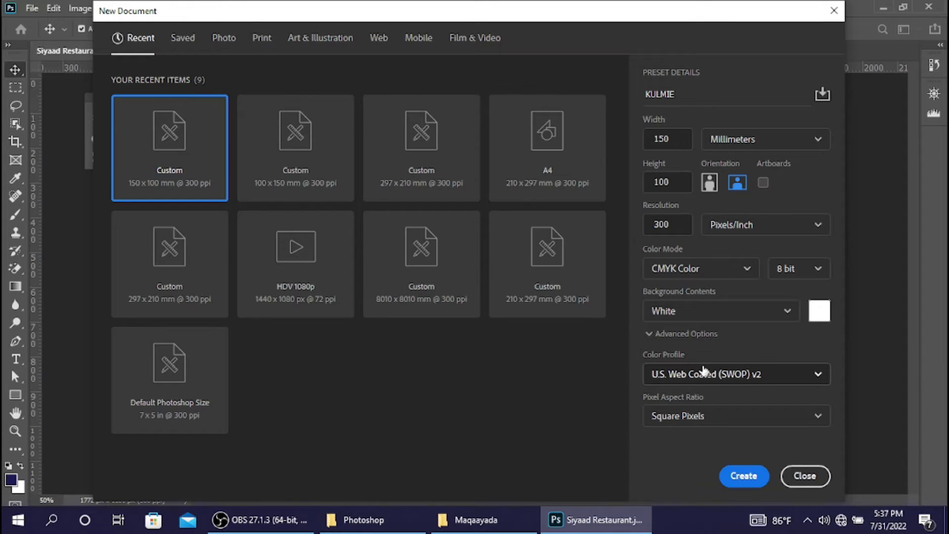
{"action": "left_click", "coordinate": [749, 476]}
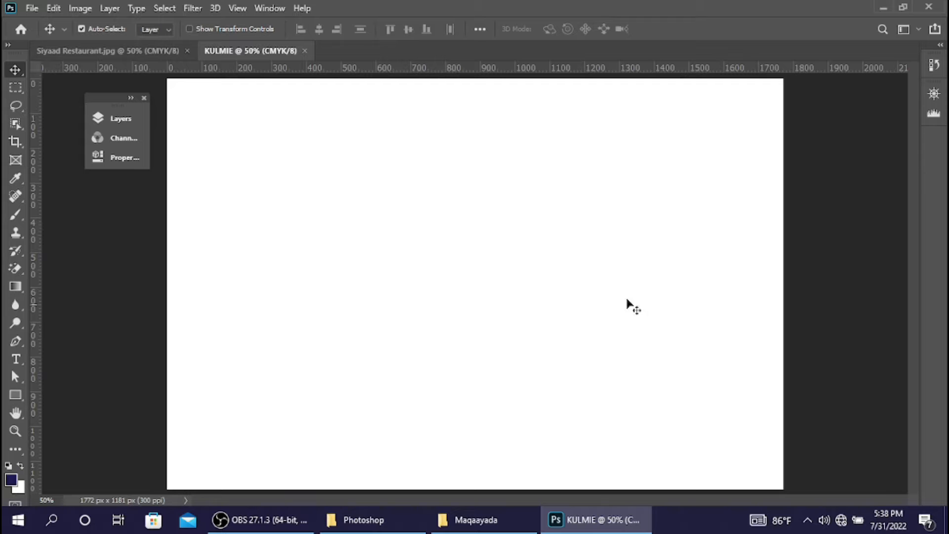
Copy the file name of the Siyaad Restaurant image on the desktop and return to the KULMIE document in Photoshop
{"action": "left_click", "coordinate": [153, 52]}
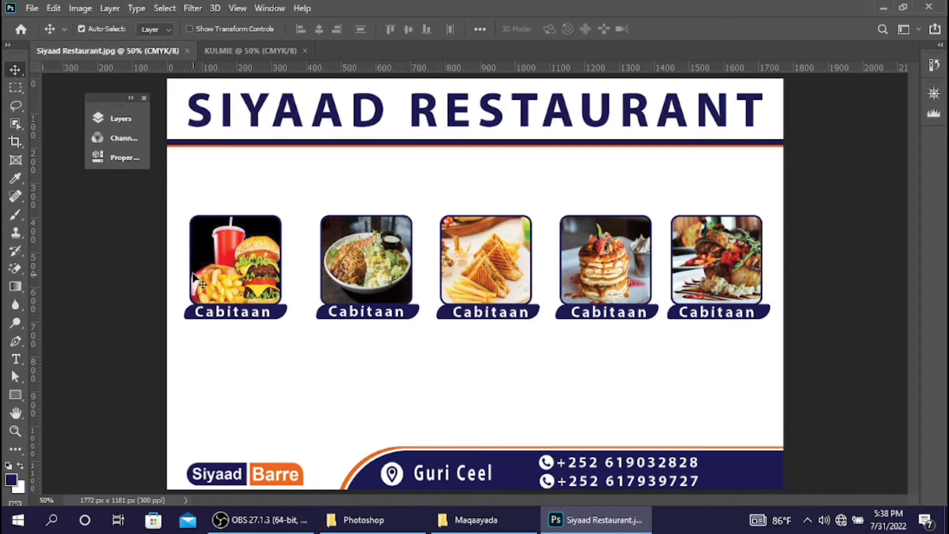
{"action": "key", "text": "super+d"}
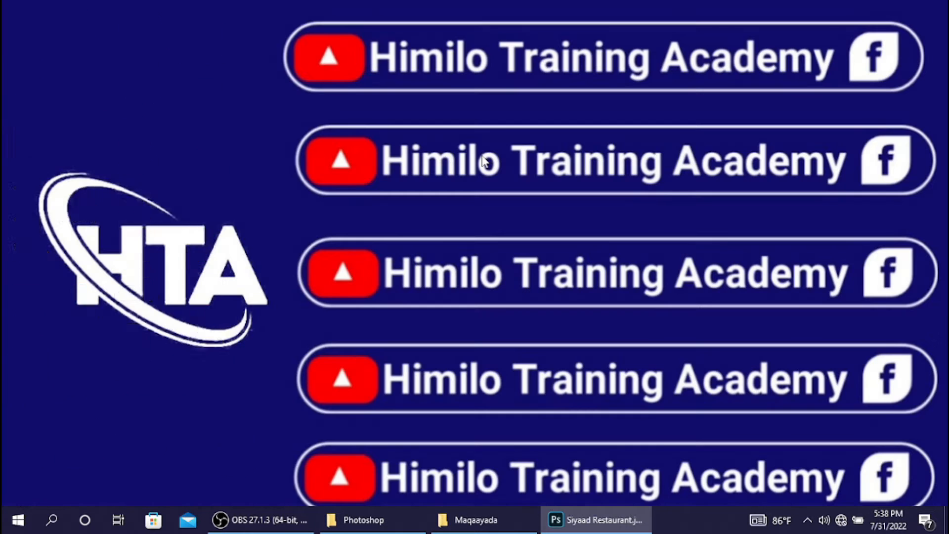
{"action": "right_click", "coordinate": [207, 384]}
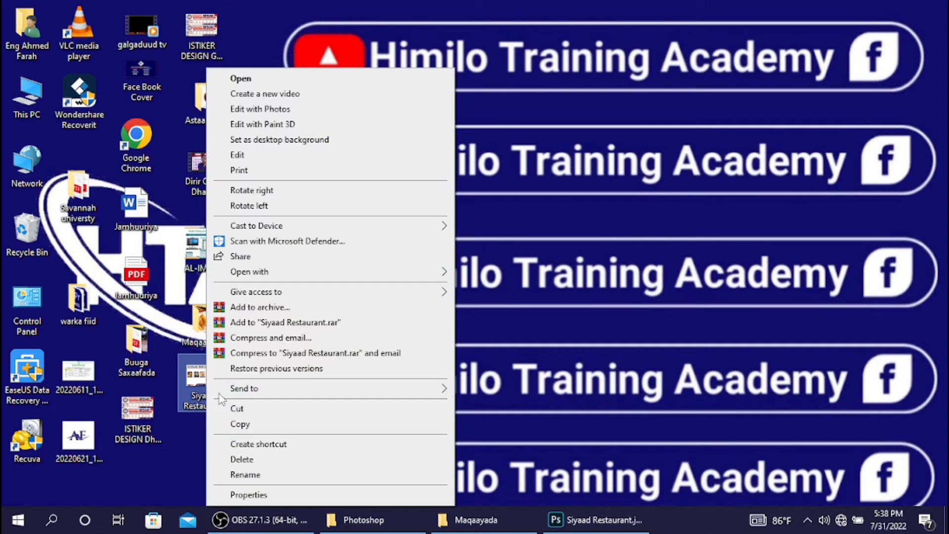
{"action": "left_click", "coordinate": [246, 474]}
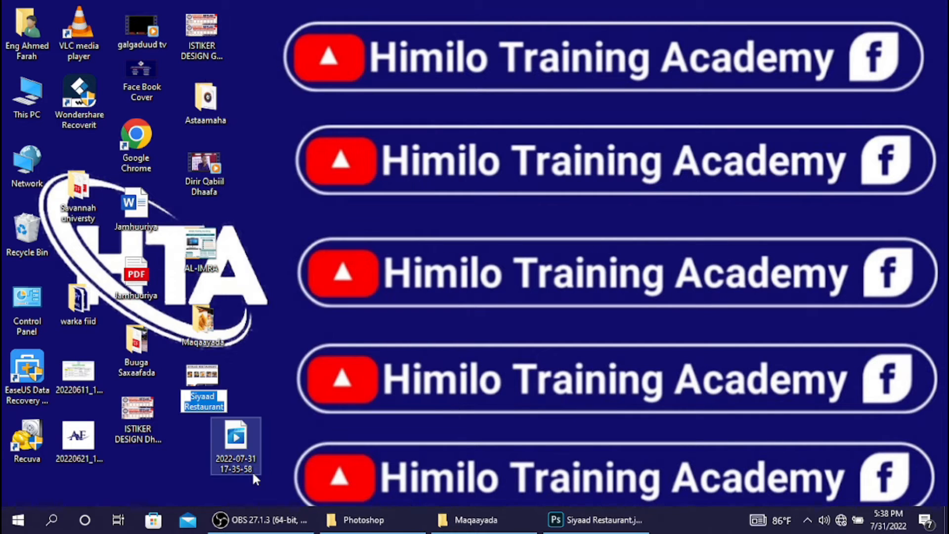
{"action": "key", "text": "Return"}
{"action": "left_click", "coordinate": [587, 515]}
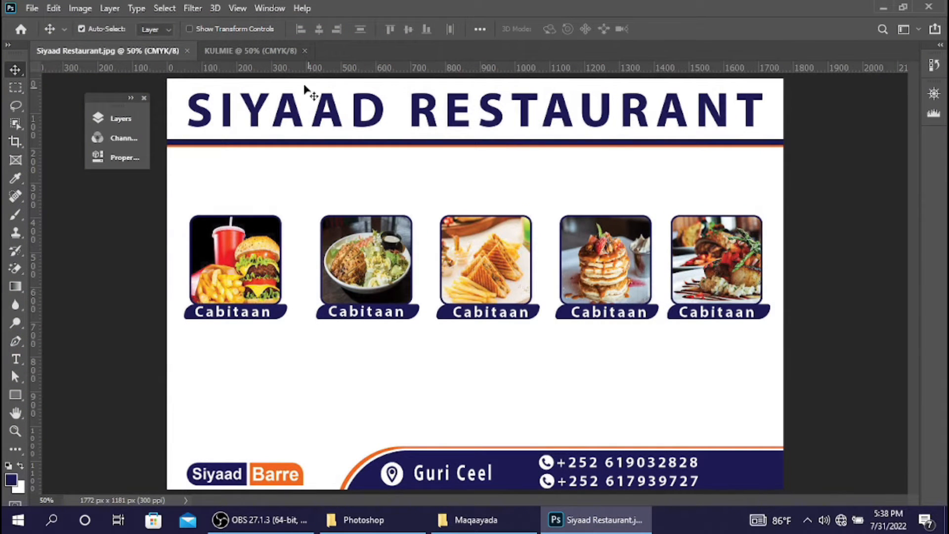
{"action": "left_click", "coordinate": [251, 51]}
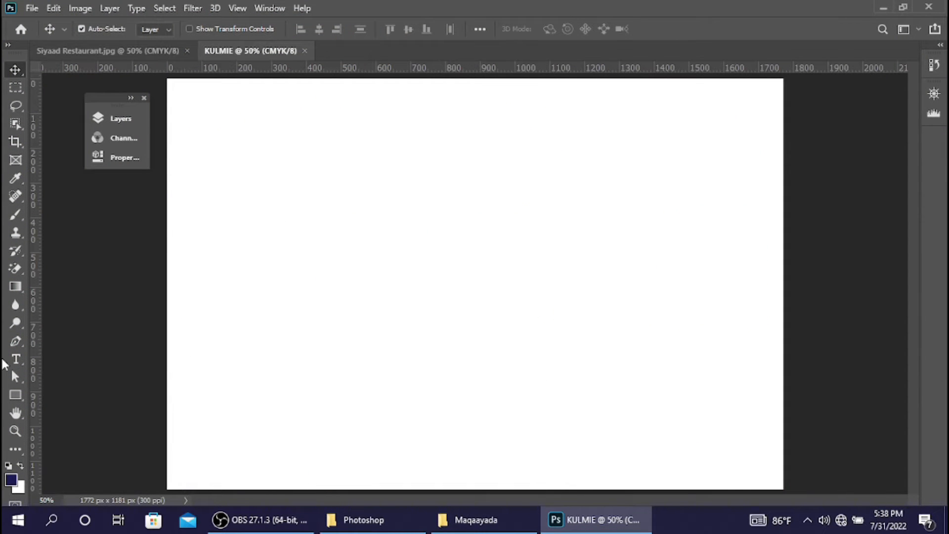
Draw a thin navy rectangle of about 1856 x 23 px across the full width of the canvas near its upper edge
{"action": "left_click", "coordinate": [13, 396]}
{"action": "left_click", "coordinate": [51, 393]}
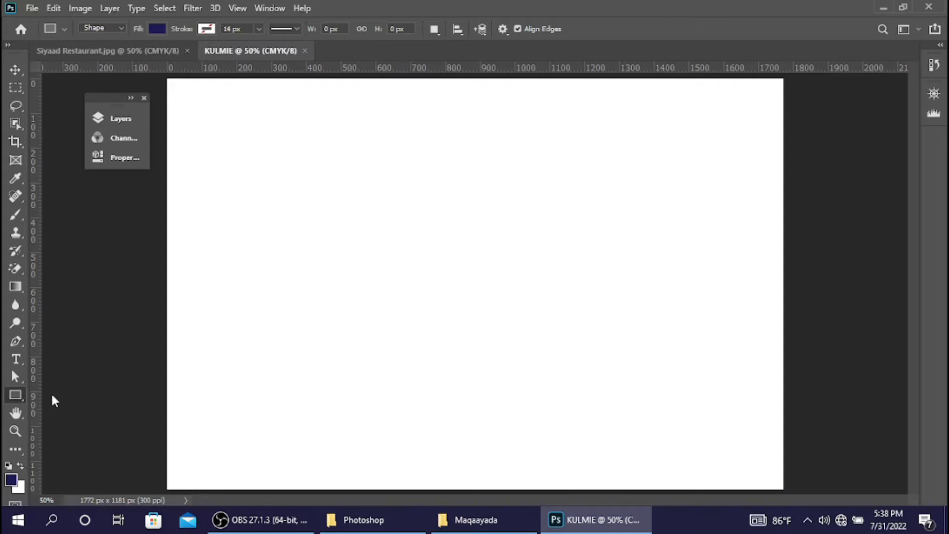
{"action": "left_click_drag", "start_coordinate": [159, 143], "coordinate": [804, 149]}
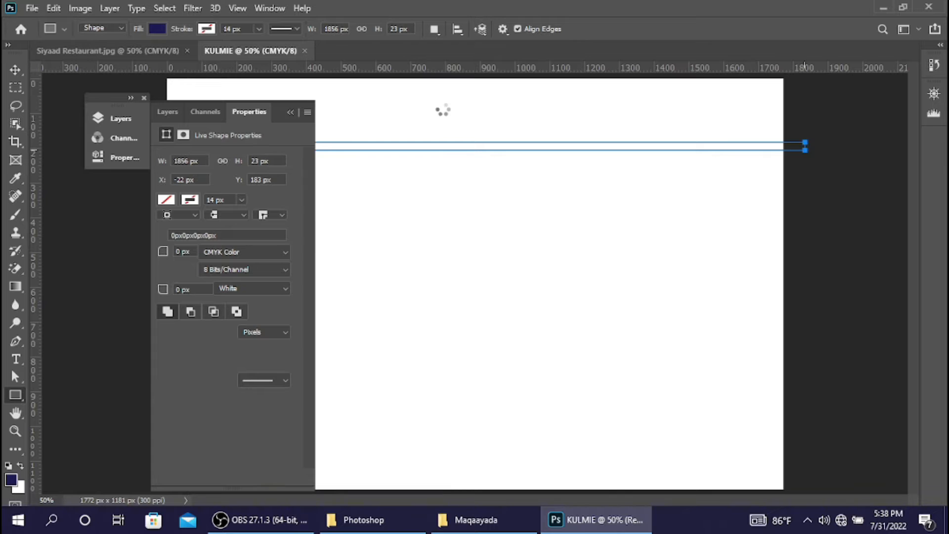
{"action": "left_click", "coordinate": [288, 111]}
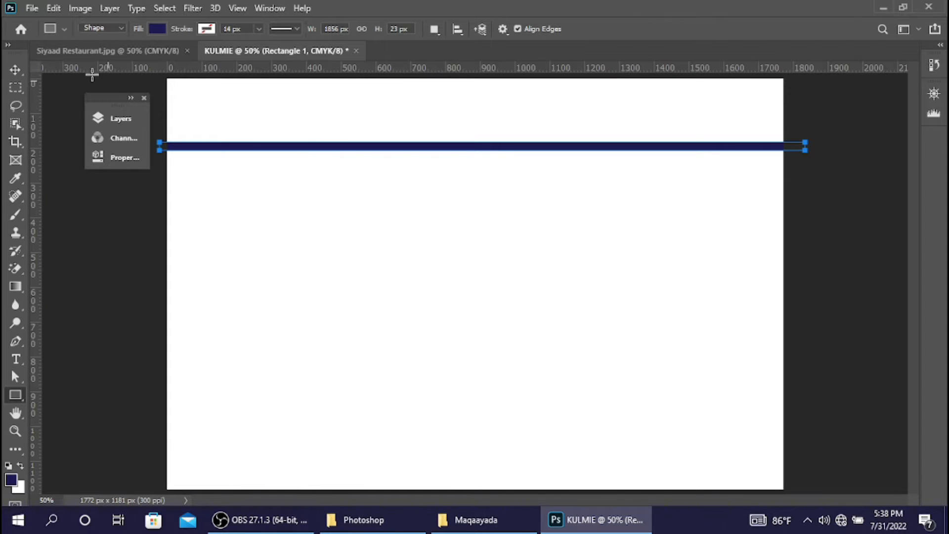
Duplicate the navy bar and fill the original bar underneath with the recently used orange
{"action": "left_click", "coordinate": [12, 72]}
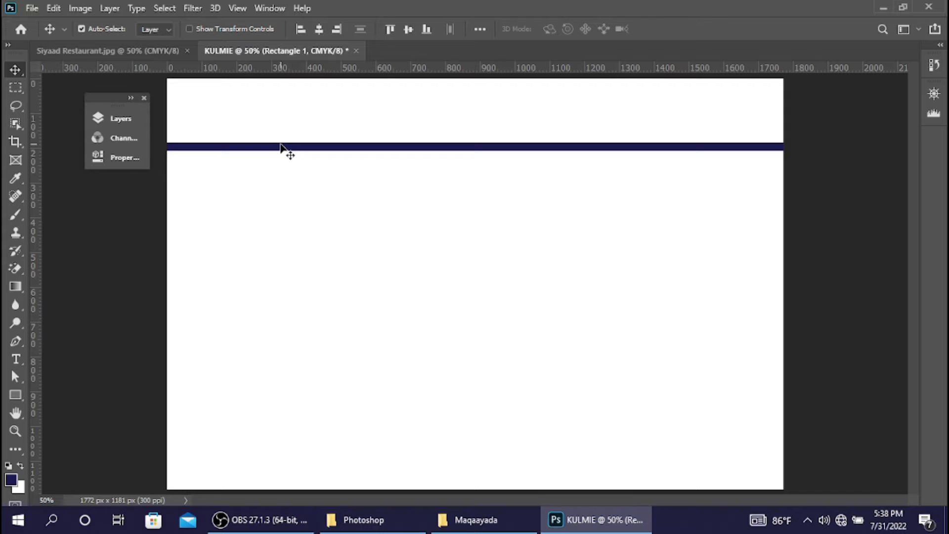
{"action": "key", "text": "ctrl+j"}
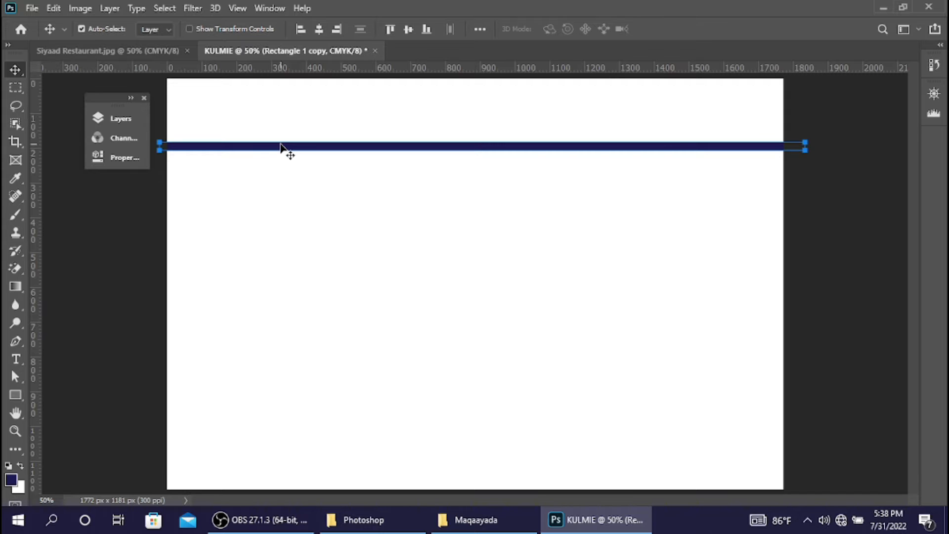
{"action": "left_click", "coordinate": [136, 119]}
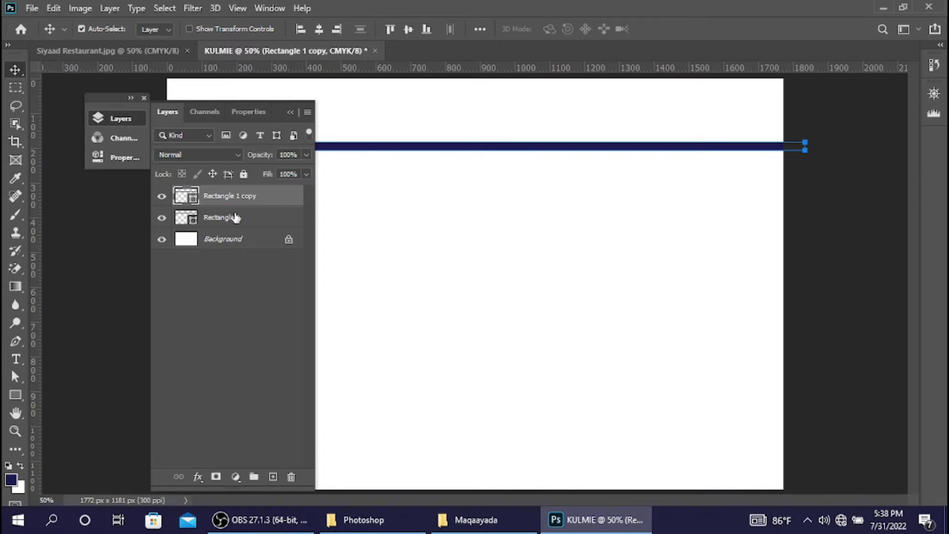
{"action": "left_click", "coordinate": [235, 211]}
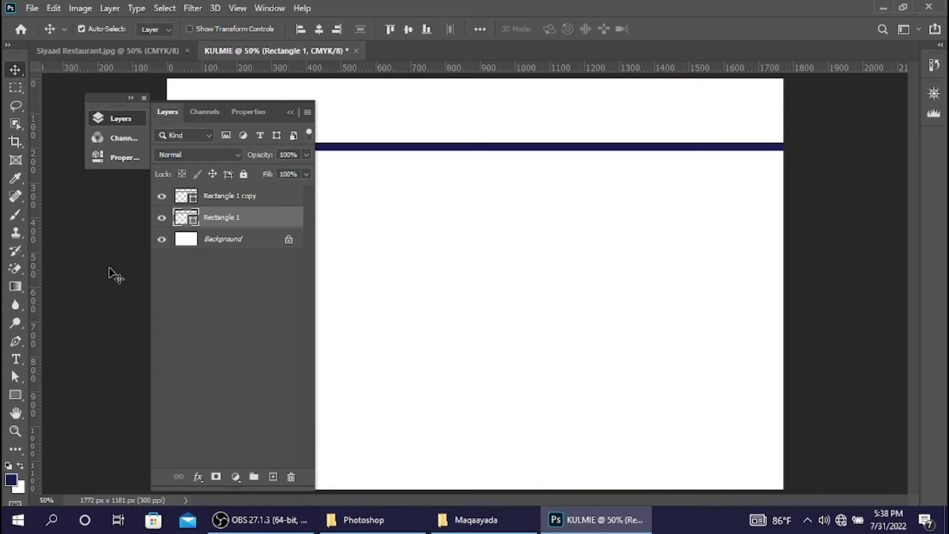
{"action": "left_click", "coordinate": [15, 398]}
{"action": "left_click", "coordinate": [161, 28]}
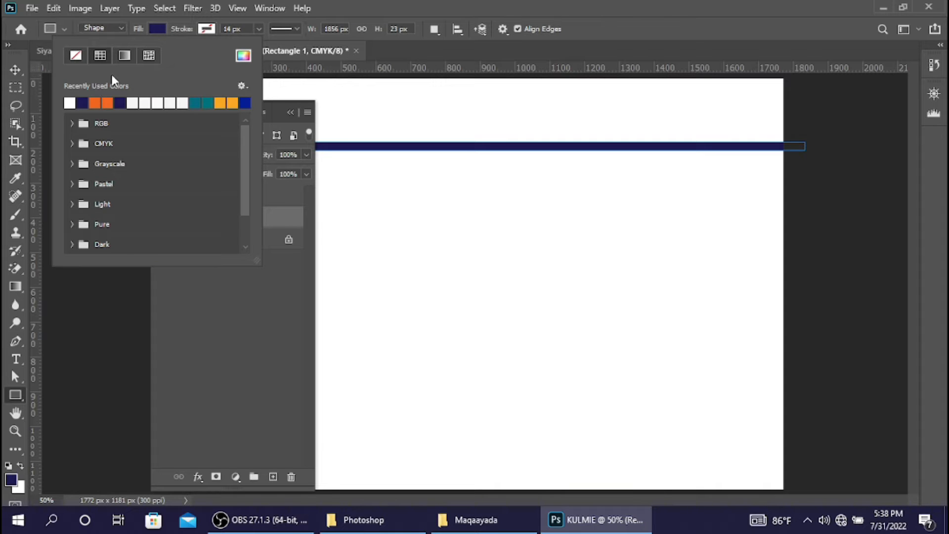
{"action": "left_click", "coordinate": [98, 101]}
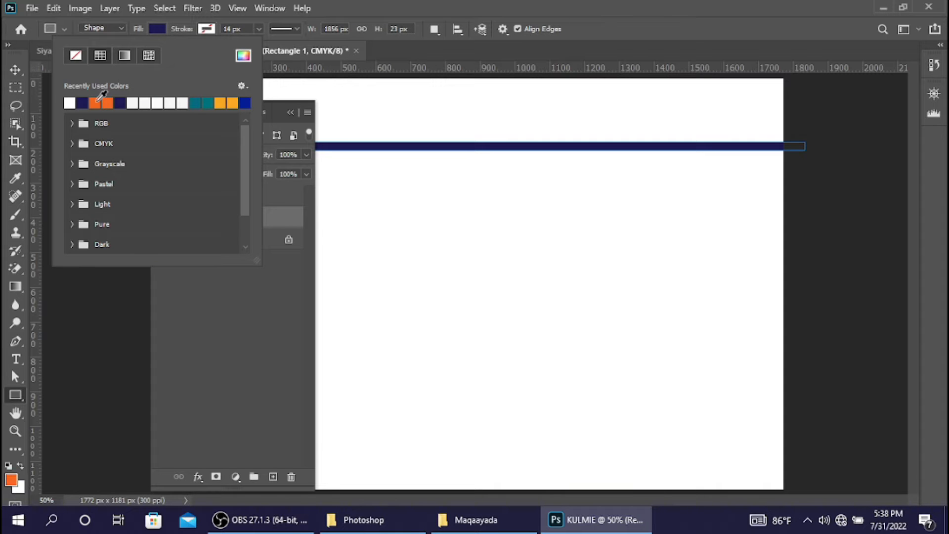
{"action": "left_click", "coordinate": [13, 69]}
{"action": "left_click", "coordinate": [287, 112]}
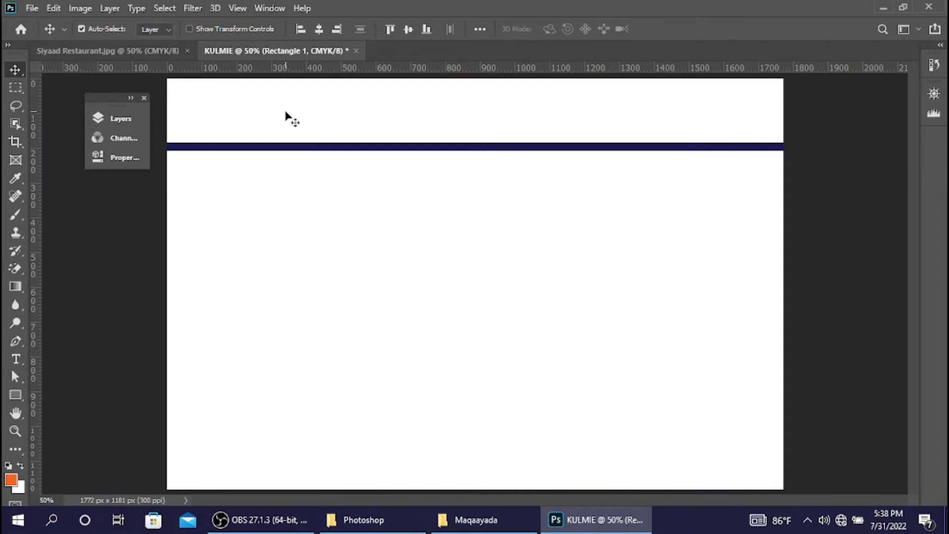
Nudge the orange bar down so a thin orange stripe shows beneath the navy bar
{"action": "key", "text": "Down"}
{"action": "key", "text": "Down"}
{"action": "key", "text": "Down"}
{"action": "key", "text": "Down"}
{"action": "key", "text": "Down"}
{"action": "key", "text": "Down"}
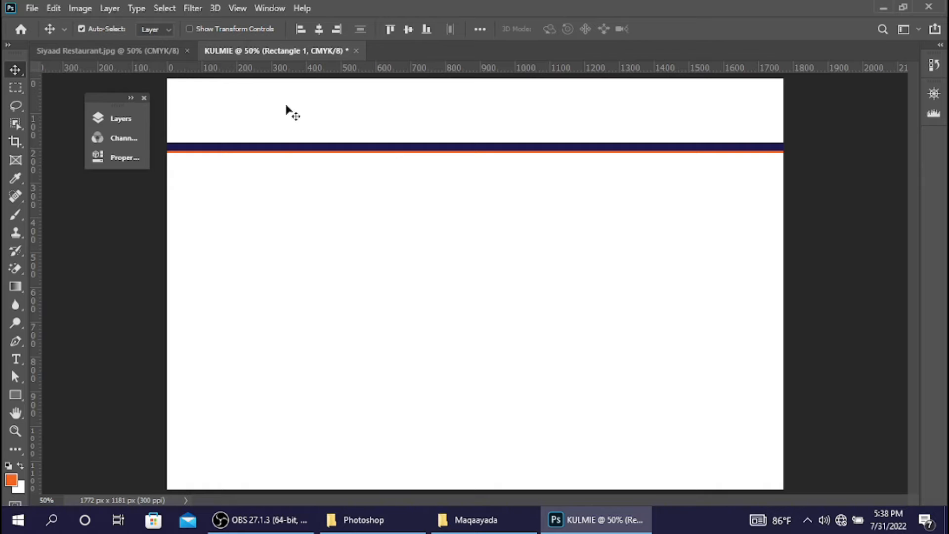
Check the heading in the Siyaad Restaurant reference design and deselect all layers in the KULMIE document
{"action": "left_click", "coordinate": [143, 54]}
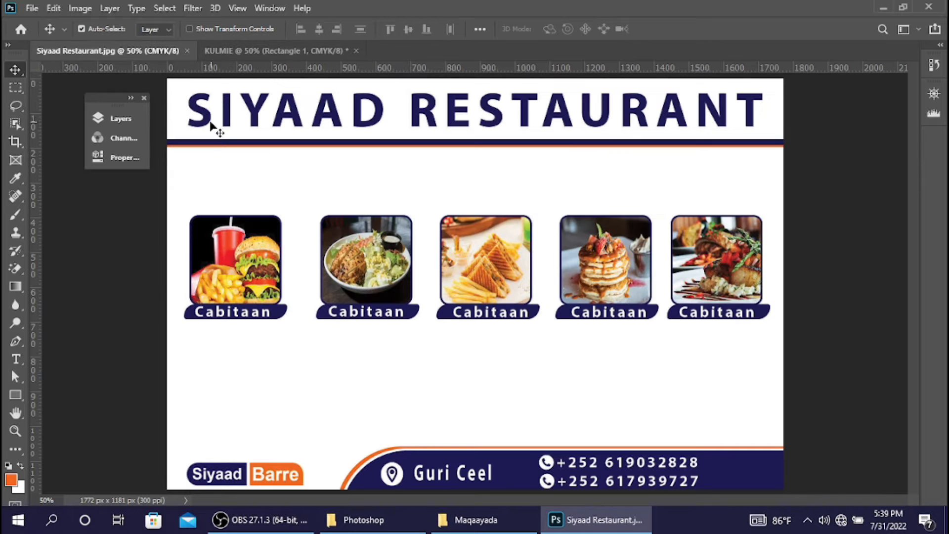
{"action": "left_click", "coordinate": [255, 49]}
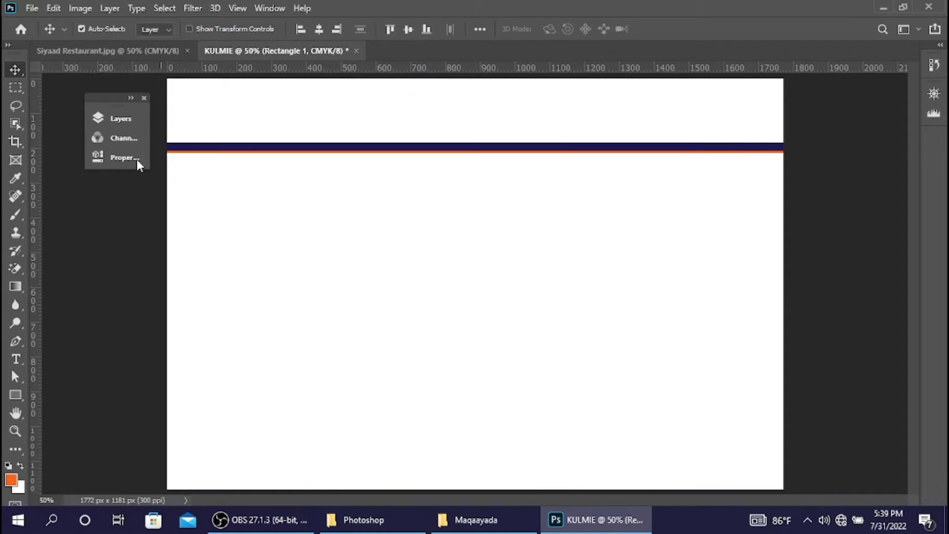
{"action": "left_click", "coordinate": [16, 360]}
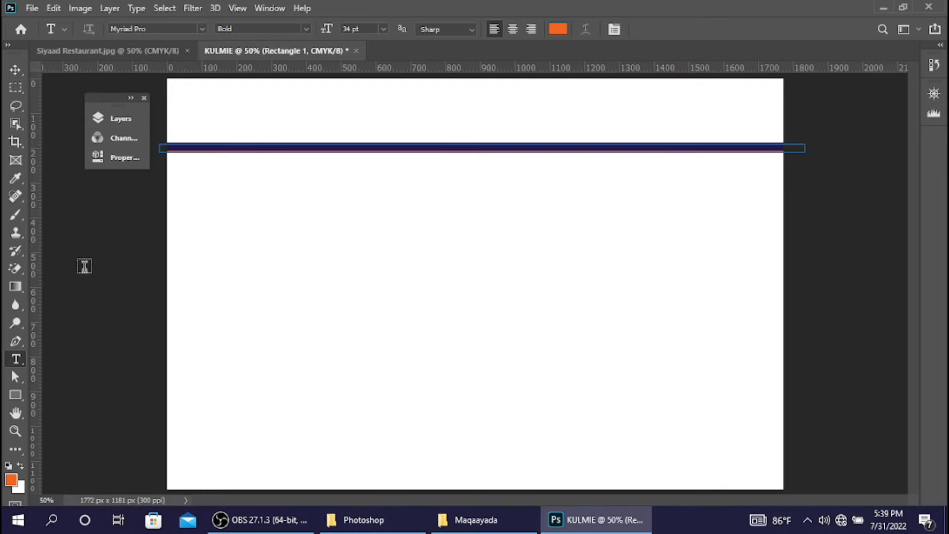
{"action": "left_click", "coordinate": [16, 69]}
{"action": "left_click", "coordinate": [133, 251]}
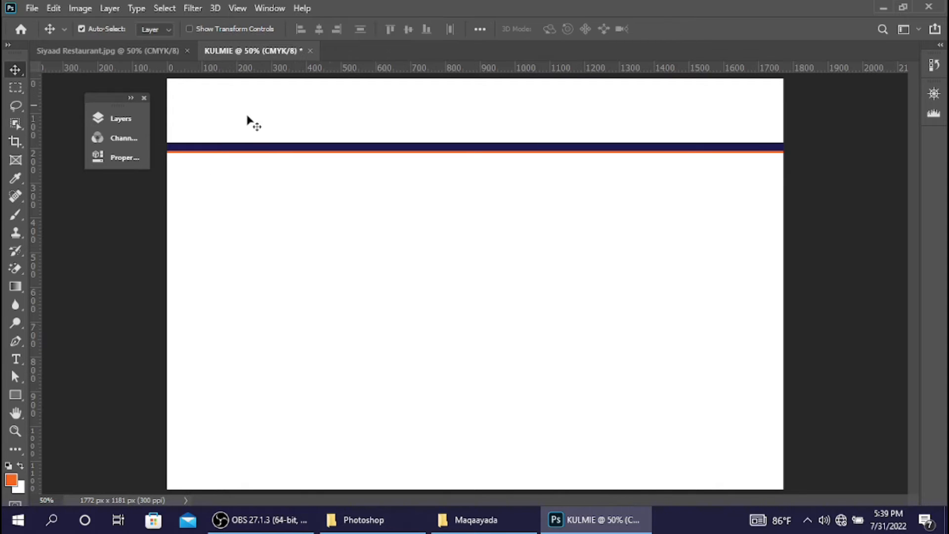
{"action": "left_click", "coordinate": [262, 149]}
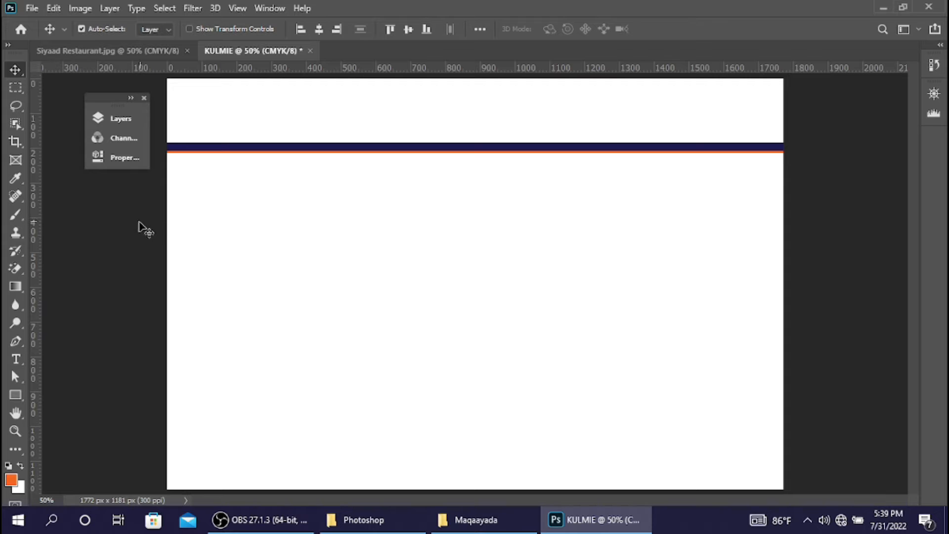
{"action": "left_click", "coordinate": [132, 227]}
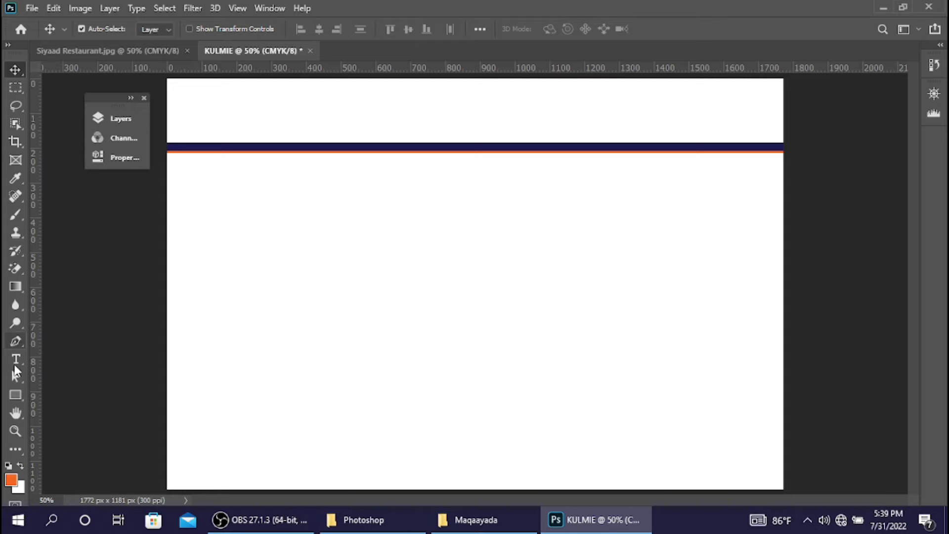
Add the heading SIYAAD RESTAURANT in 34 pt Myriad Pro Bold and center it above the navy bar
{"action": "left_click", "coordinate": [15, 358]}
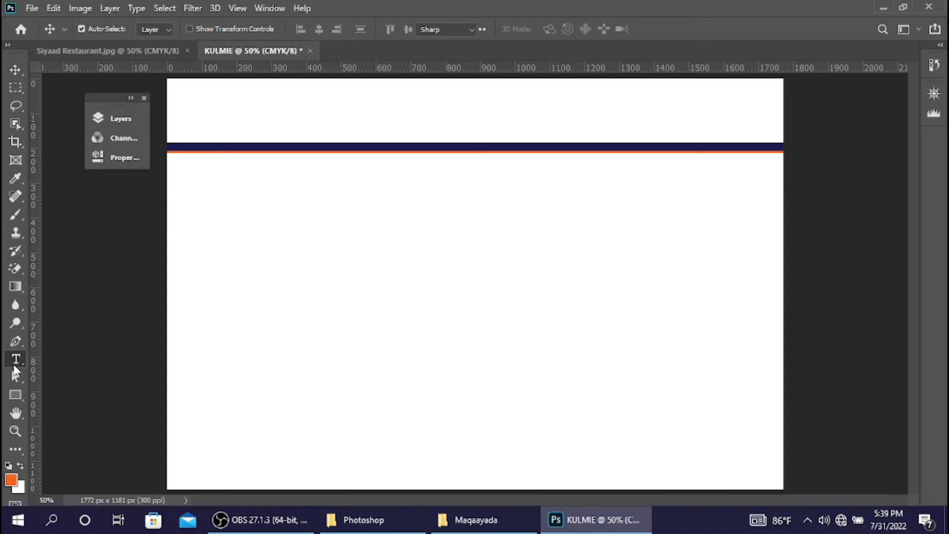
{"action": "left_click", "coordinate": [248, 107]}
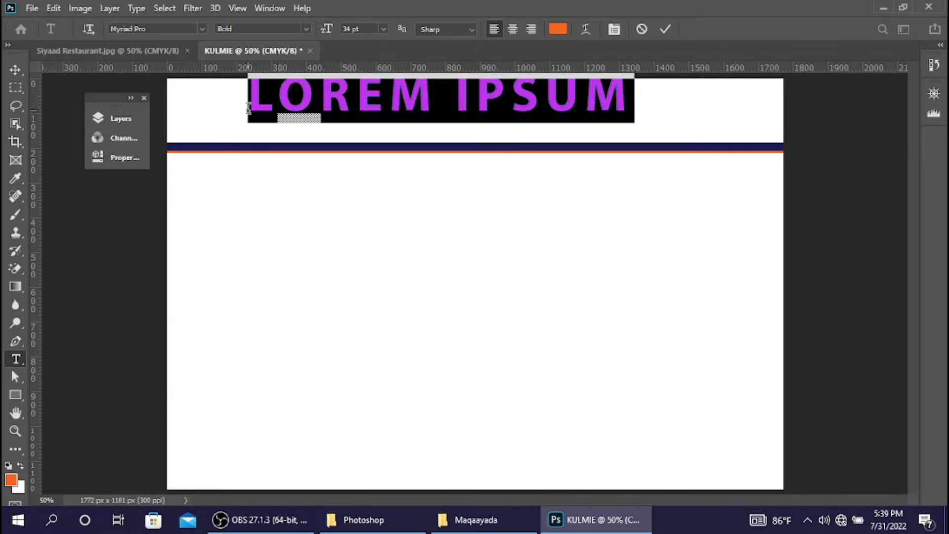
{"action": "type", "text": "SIYAAD RESTAURANT"}
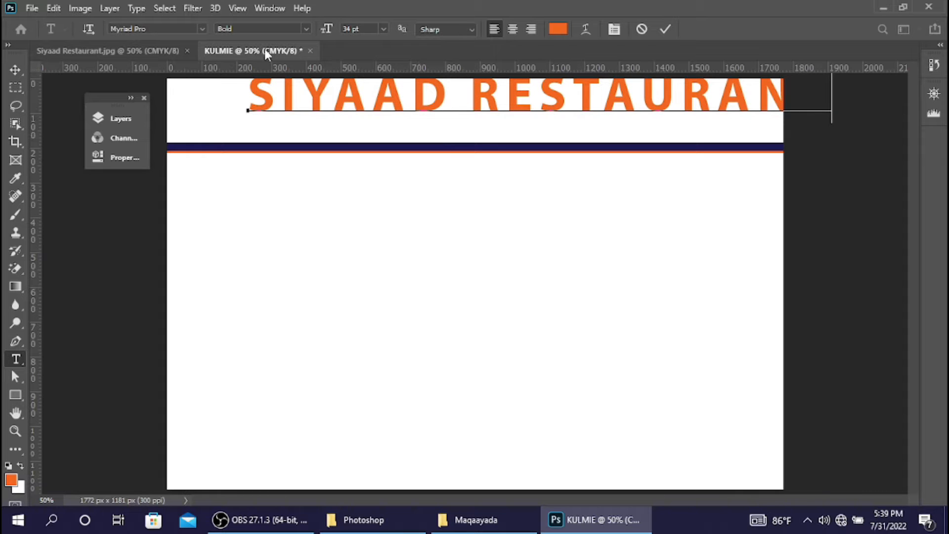
{"action": "left_click", "coordinate": [15, 70]}
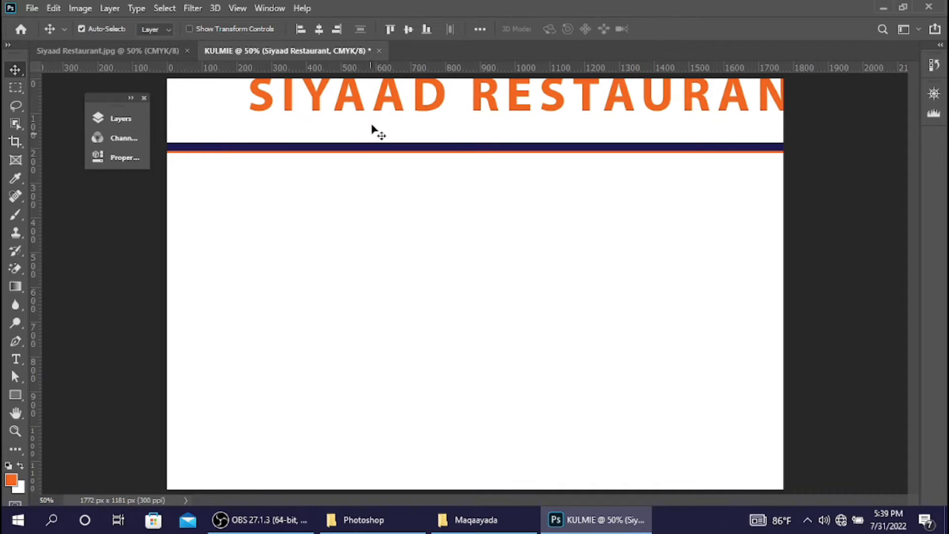
{"action": "left_click_drag", "start_coordinate": [376, 106], "coordinate": [309, 121]}
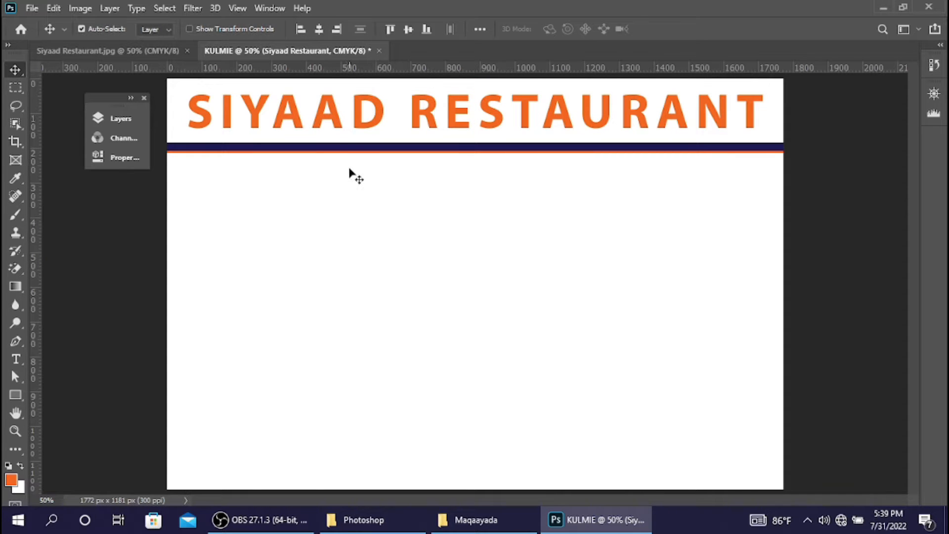
Recolor the SIYAAD RESTAURANT heading with the navy sampled from the bar beneath it
{"action": "double_click", "coordinate": [342, 120]}
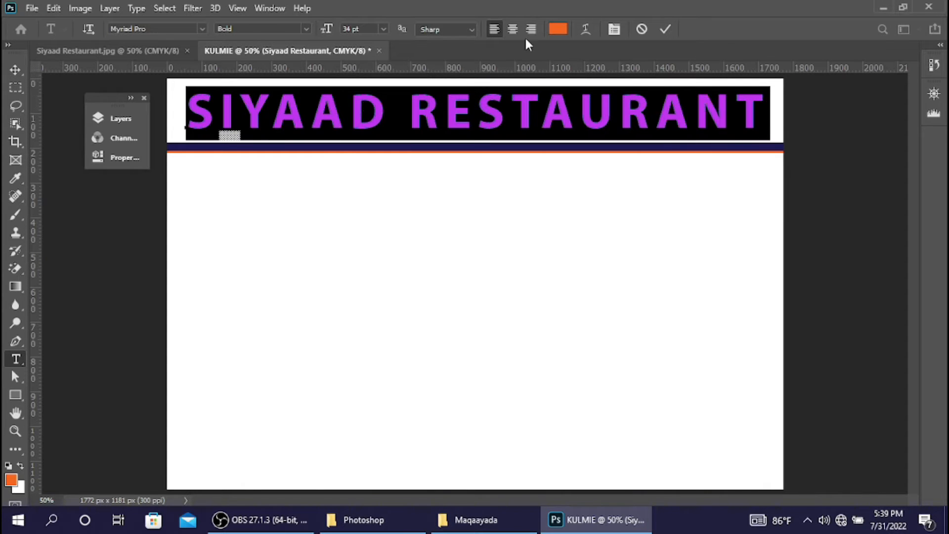
{"action": "left_click", "coordinate": [557, 28]}
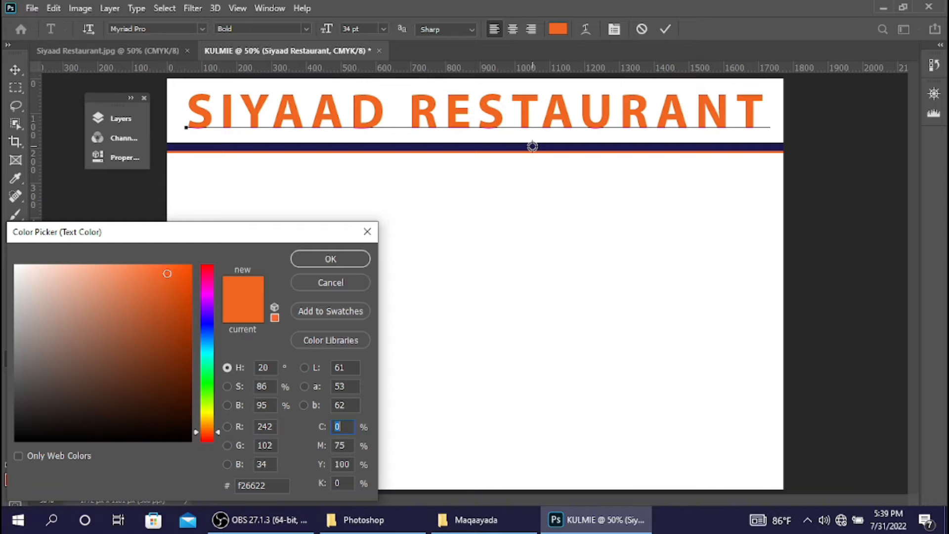
{"action": "left_click", "coordinate": [532, 146]}
{"action": "left_click", "coordinate": [354, 260]}
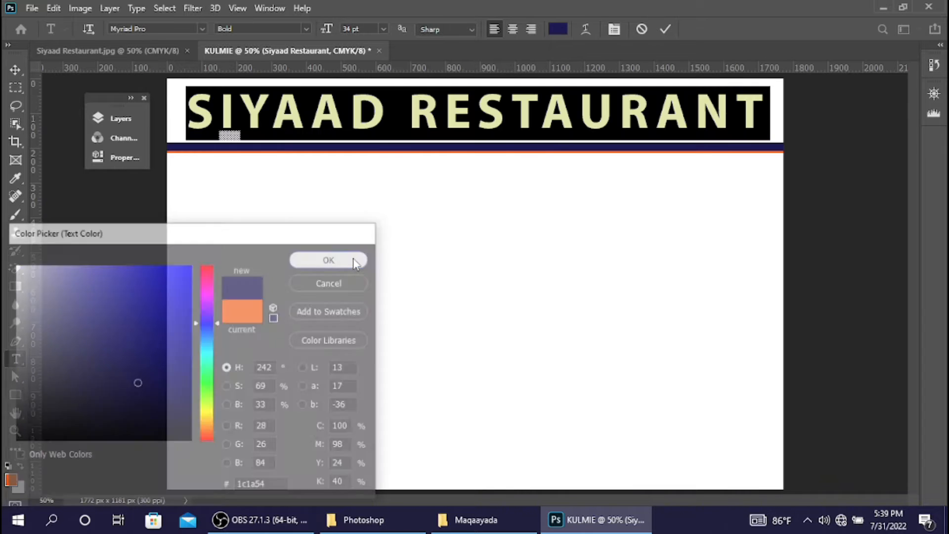
{"action": "left_click", "coordinate": [664, 31]}
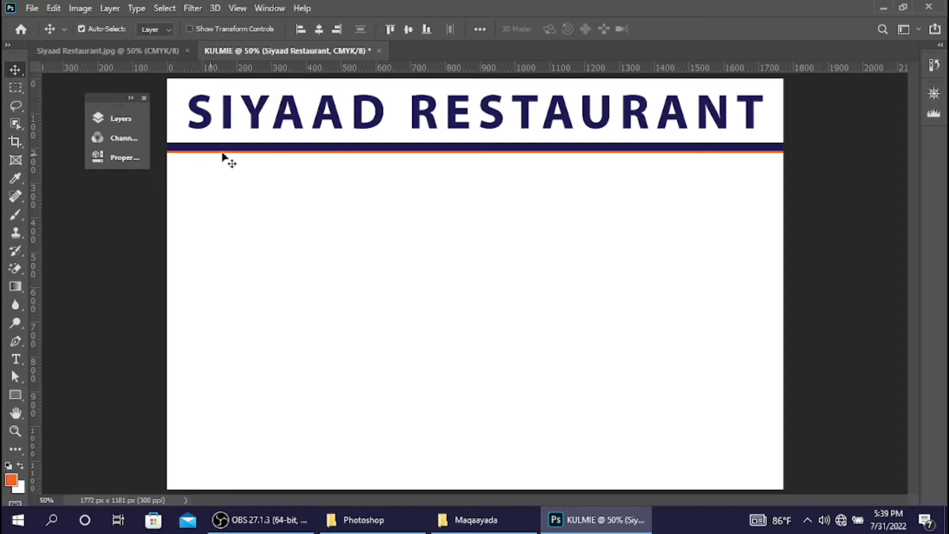
Nudge the navy and orange header bars down together by a few pixels to widen the gap below the heading
{"action": "left_click", "coordinate": [287, 147]}
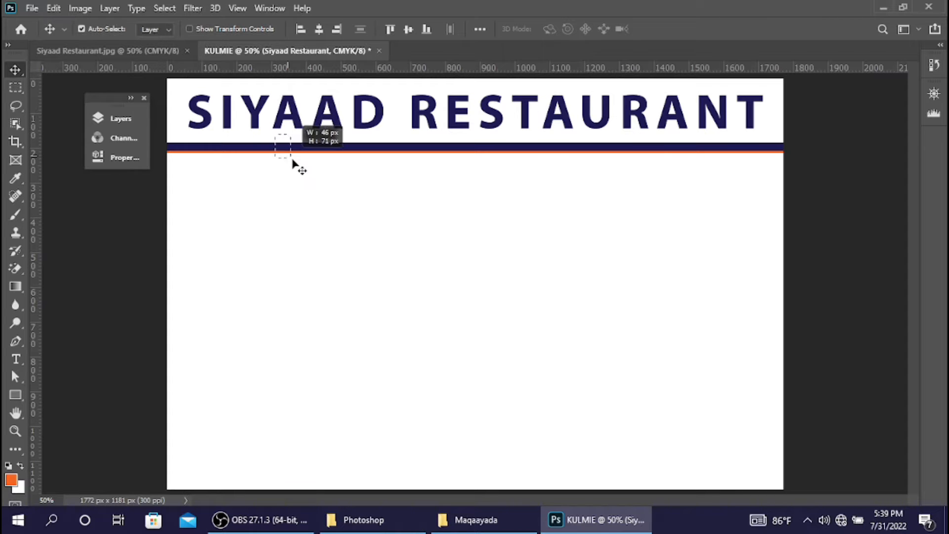
{"action": "key", "text": "ctrl+t"}
{"action": "key", "text": "Down"}
{"action": "key", "text": "Down"}
{"action": "key", "text": "Down"}
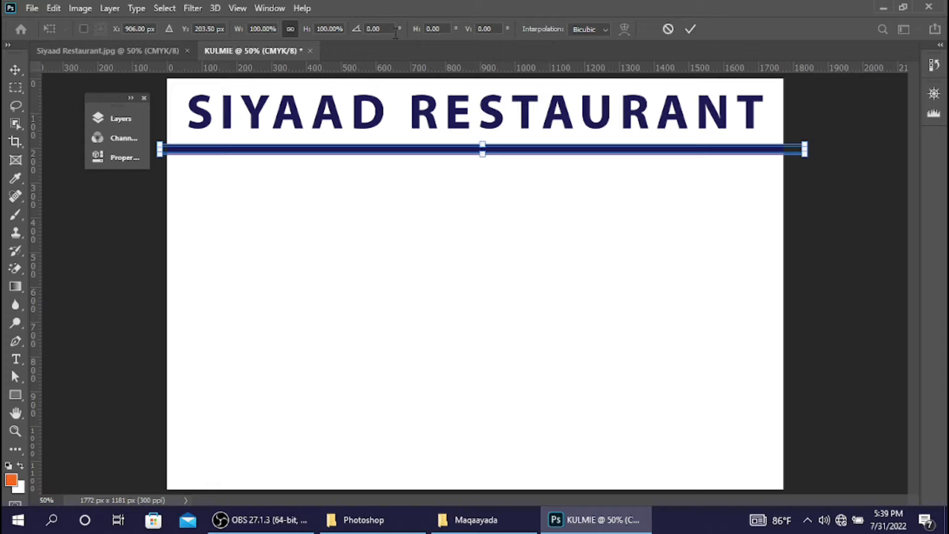
{"action": "left_click", "coordinate": [690, 29]}
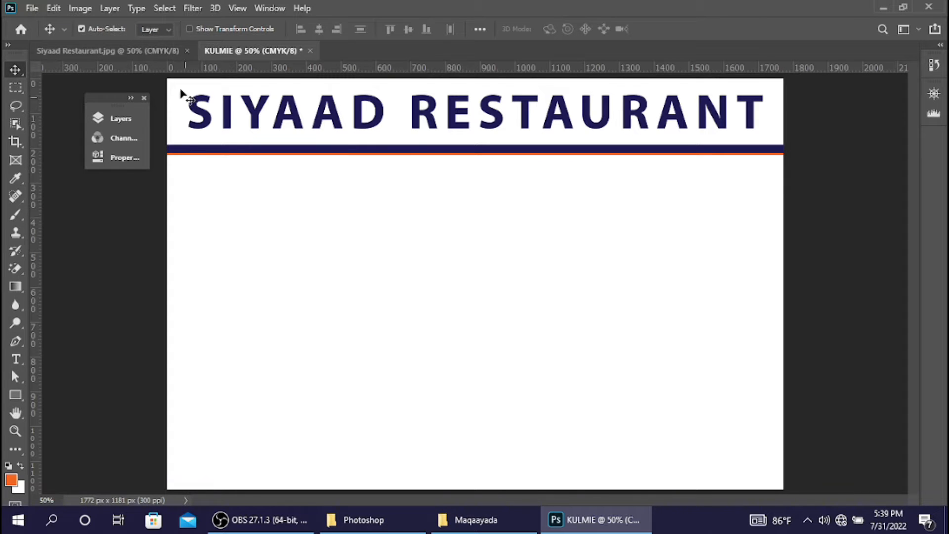
Check the reference's photo frames and draw an orange rectangle about 266 x 231 px as the first frame below the header bars
{"action": "left_click", "coordinate": [140, 50]}
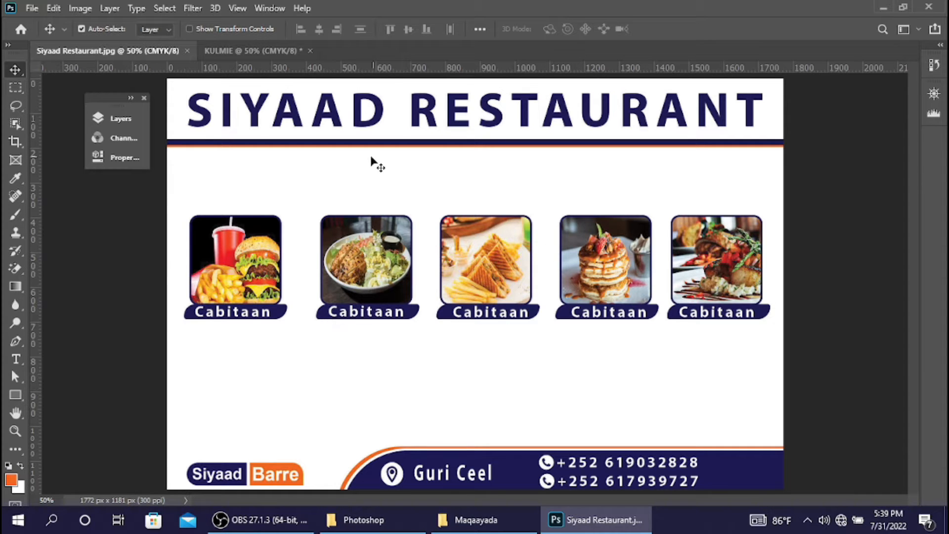
{"action": "left_click", "coordinate": [234, 51]}
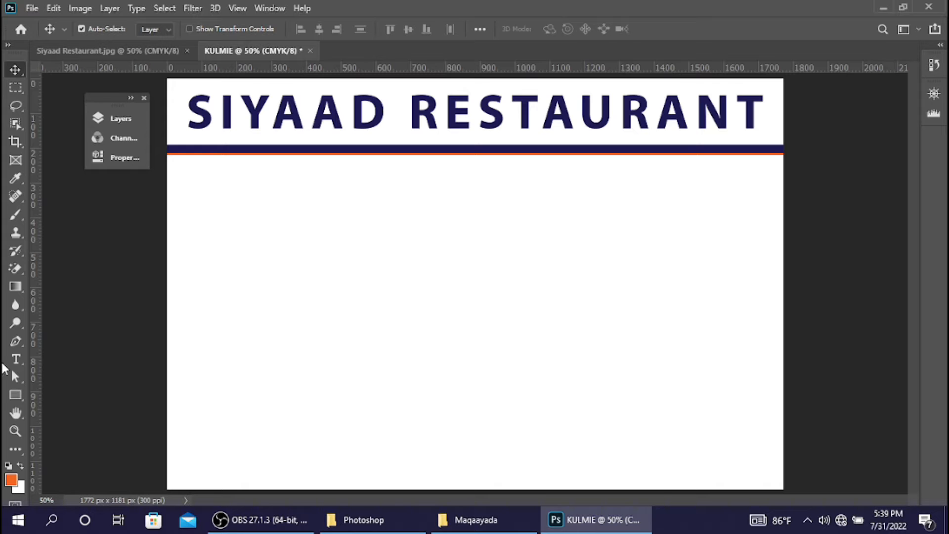
{"action": "left_click", "coordinate": [16, 395]}
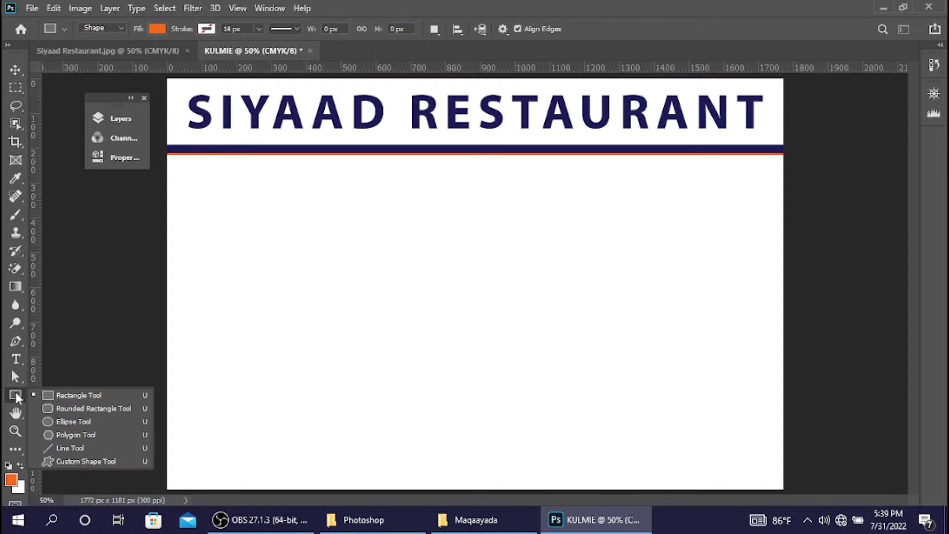
{"action": "left_click", "coordinate": [54, 394]}
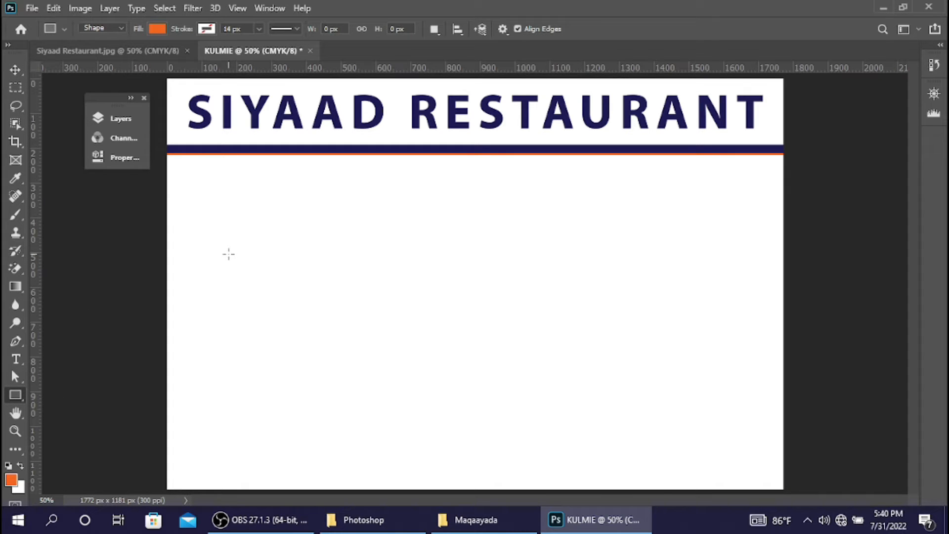
{"action": "left_click_drag", "start_coordinate": [187, 217], "coordinate": [280, 297]}
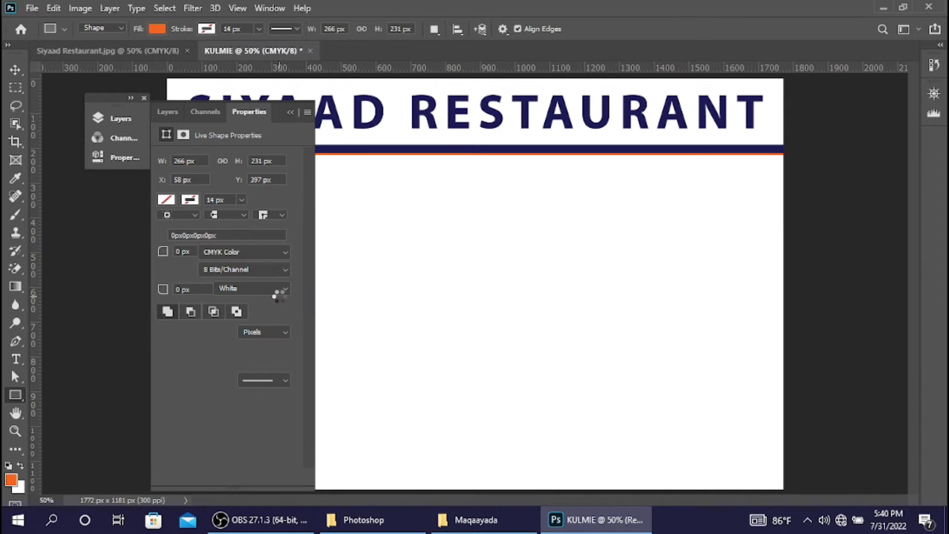
{"action": "left_click_drag", "start_coordinate": [189, 110], "coordinate": [172, 104]}
{"action": "left_click_drag", "start_coordinate": [284, 112], "coordinate": [755, 138]}
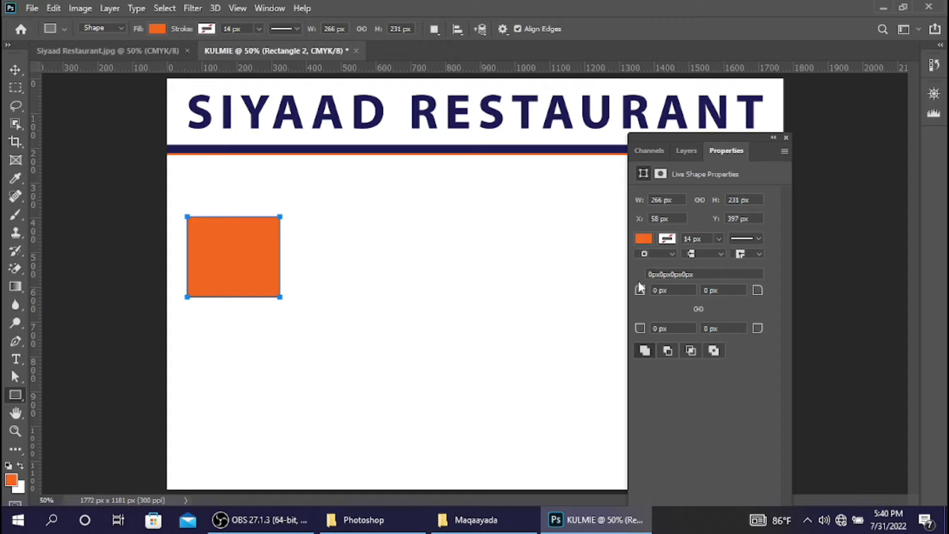
Link the rectangle's corner radii, round all four corners to about 31 px, and clear the floating panels off the canvas
{"action": "left_click_drag", "start_coordinate": [660, 292], "coordinate": [757, 292]}
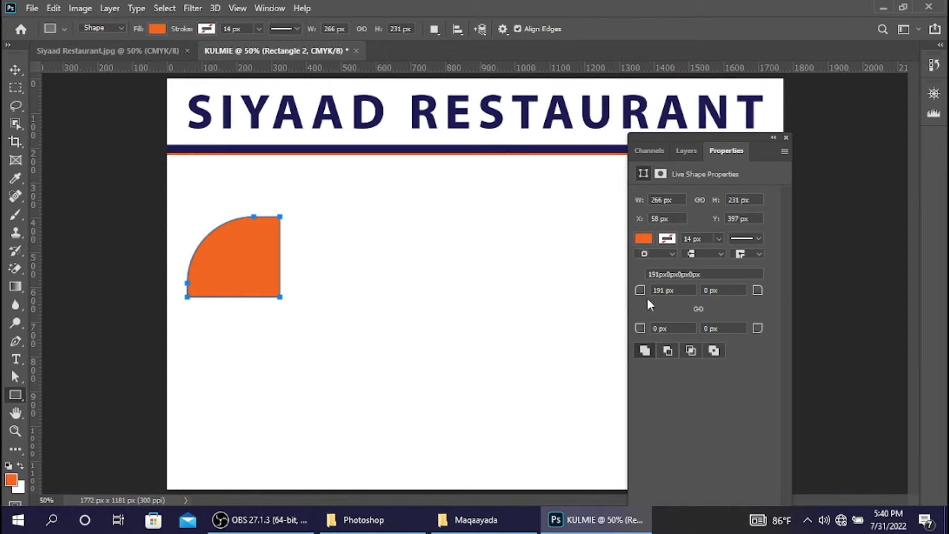
{"action": "left_click_drag", "start_coordinate": [640, 295], "coordinate": [462, 275]}
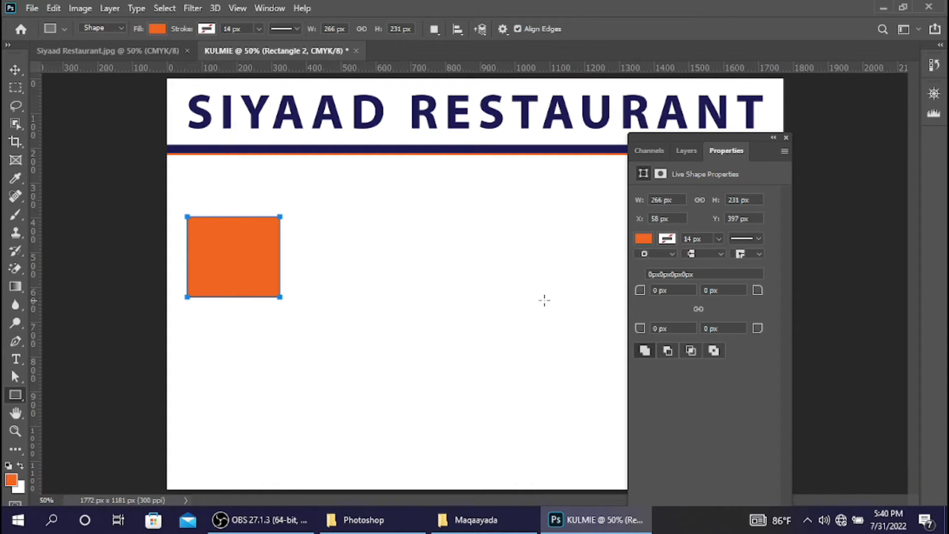
{"action": "left_click", "coordinate": [702, 308]}
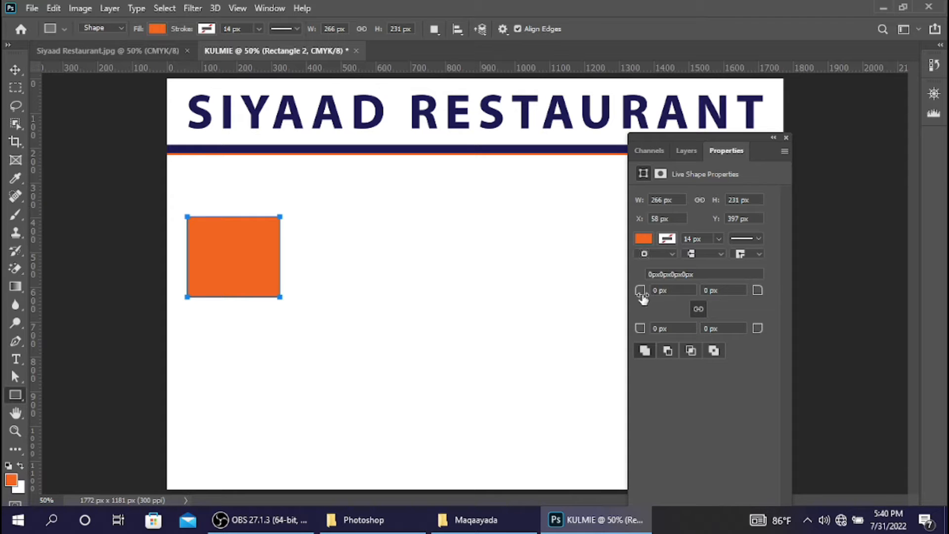
{"action": "left_click_drag", "start_coordinate": [642, 296], "coordinate": [664, 303]}
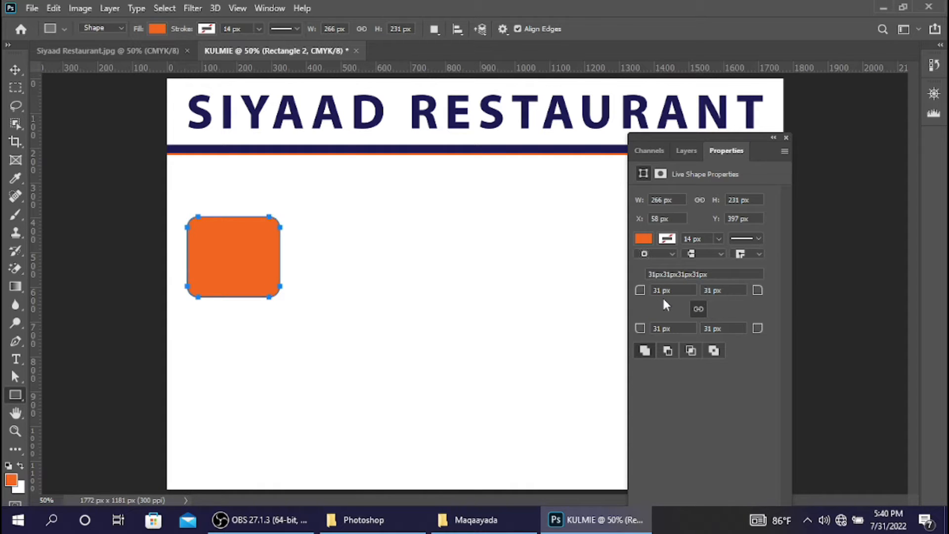
{"action": "left_click", "coordinate": [15, 70]}
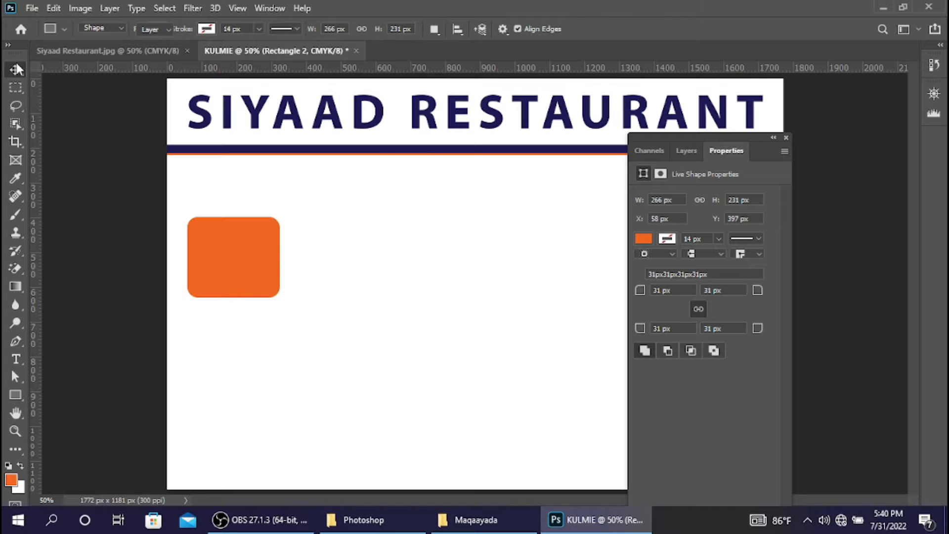
{"action": "left_click", "coordinate": [774, 138]}
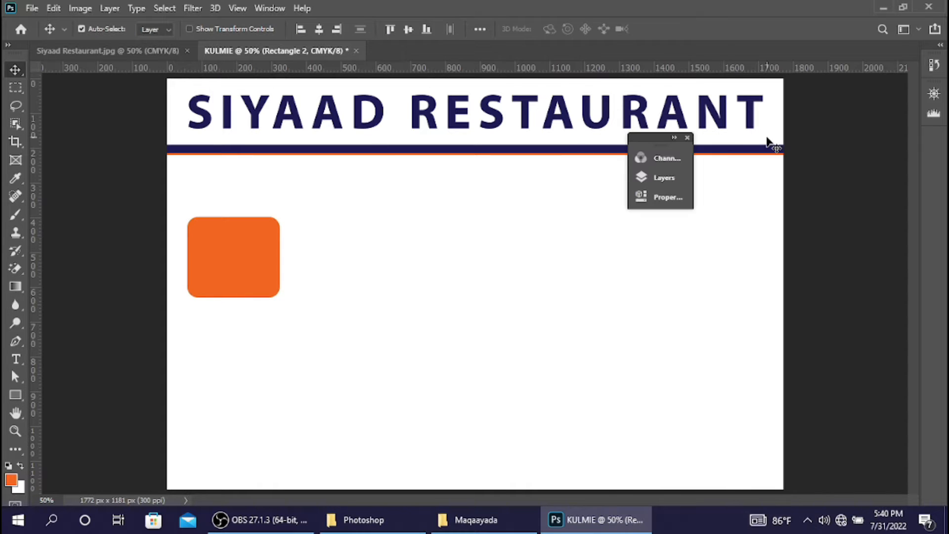
{"action": "left_click_drag", "start_coordinate": [660, 138], "coordinate": [845, 131]}
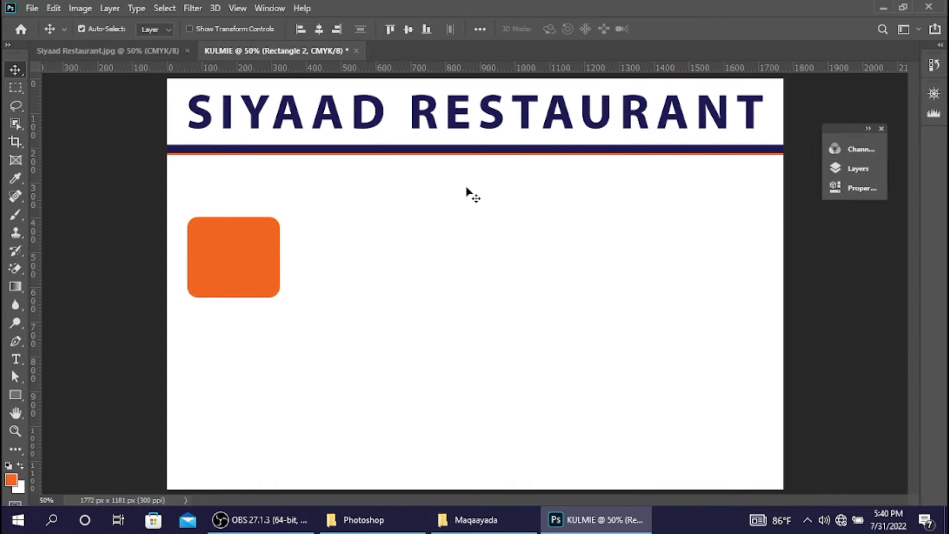
Duplicate the rounded rectangle four times to form a horizontal row of five frames across the banner
{"action": "left_click_drag", "start_coordinate": [248, 259], "coordinate": [678, 244]}
{"action": "key", "text": "ctrl+j"}
{"action": "key", "text": "ctrl+j"}
{"action": "key", "text": "ctrl+j"}
{"action": "key", "text": "ctrl+j"}
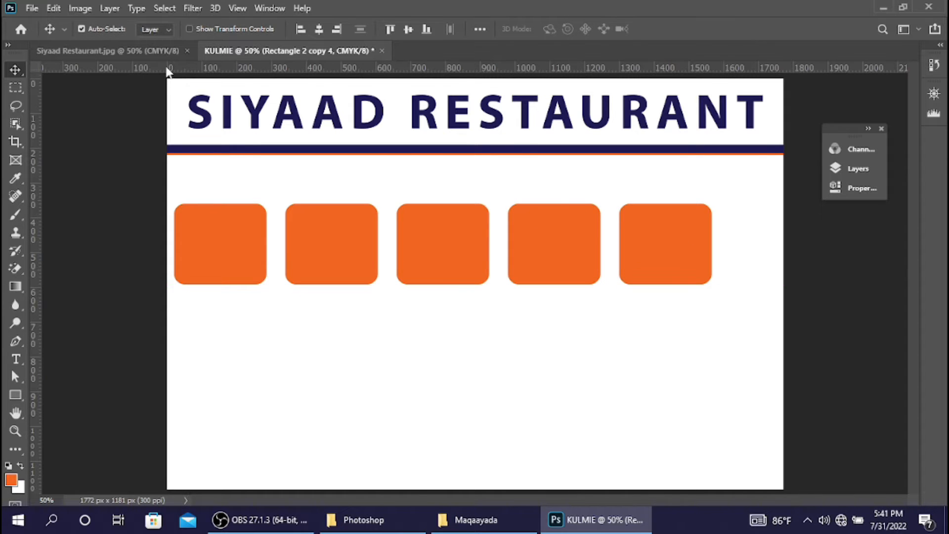
Compare the frame spacing with the reference design and spread the four copied rectangles rightward into wider, roughly even gaps
{"action": "left_click", "coordinate": [146, 60]}
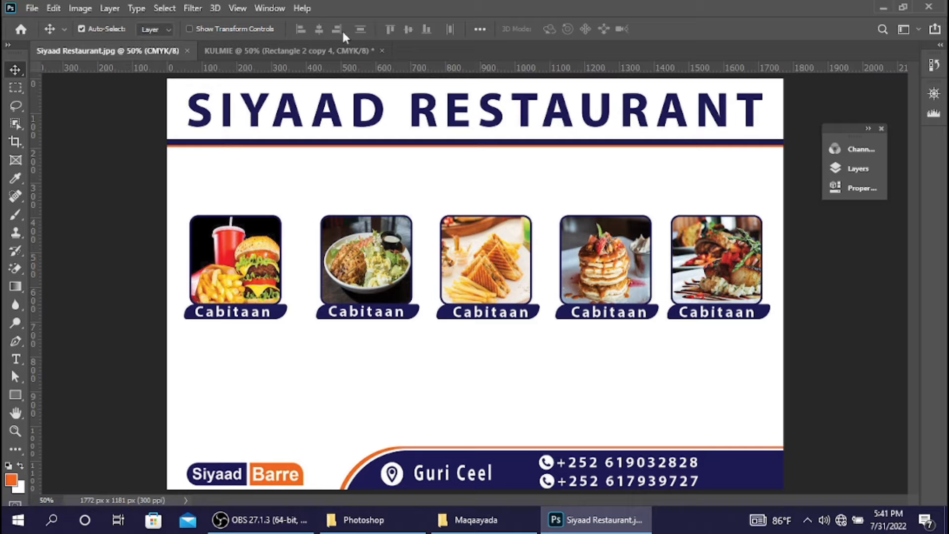
{"action": "left_click", "coordinate": [323, 59]}
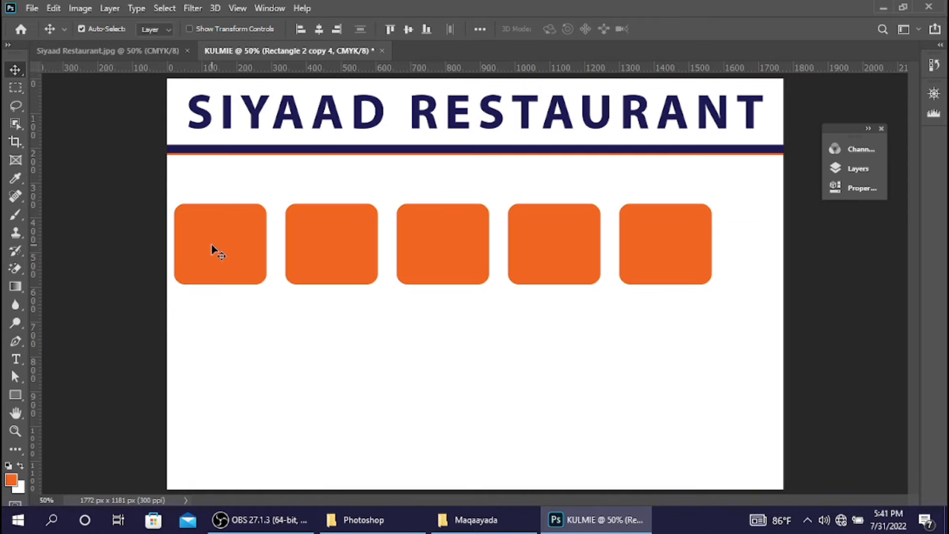
{"action": "left_click_drag", "start_coordinate": [683, 254], "coordinate": [723, 249]}
{"action": "left_click_drag", "start_coordinate": [564, 256], "coordinate": [600, 250]}
{"action": "left_click_drag", "start_coordinate": [464, 257], "coordinate": [482, 252]}
{"action": "left_click_drag", "start_coordinate": [333, 255], "coordinate": [343, 253]}
{"action": "left_click", "coordinate": [475, 341]}
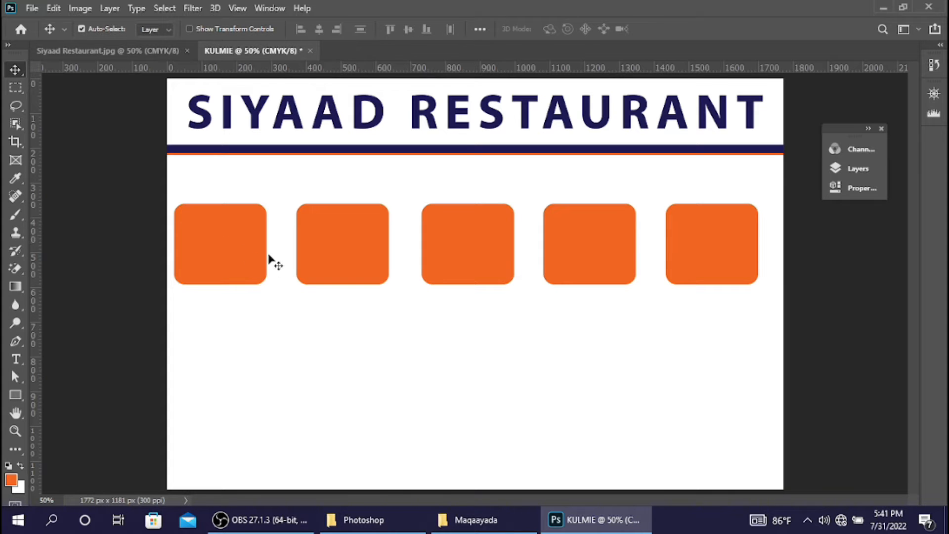
Select the first rectangle and place image 1 from the desktop's Maqaayada folder into the KULMIE document above it
{"action": "left_click", "coordinate": [230, 242]}
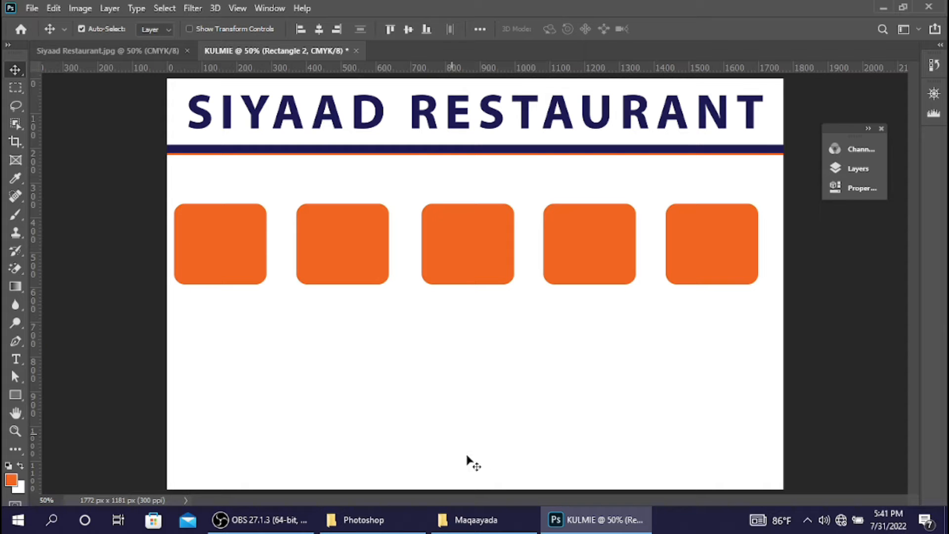
{"action": "key", "text": "super+d"}
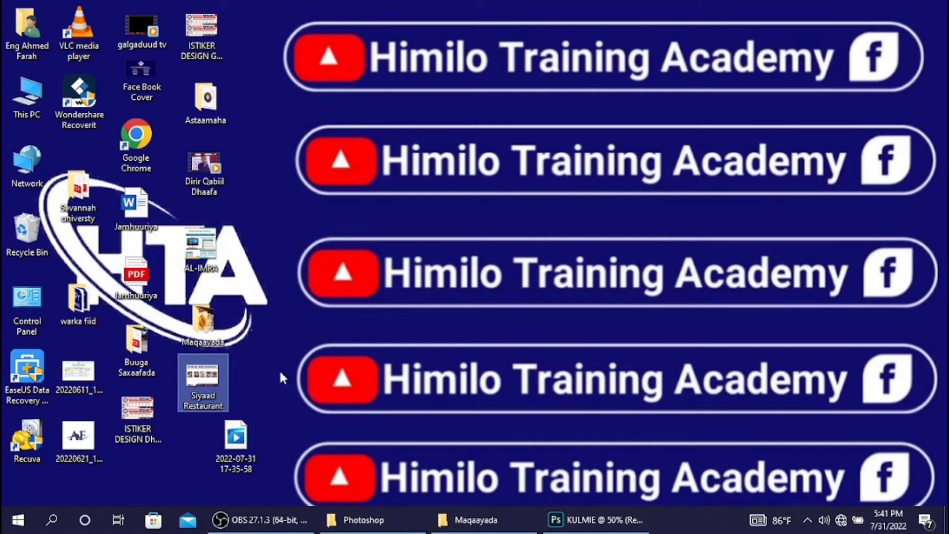
{"action": "left_click_drag", "start_coordinate": [202, 321], "coordinate": [262, 140]}
{"action": "double_click", "coordinate": [262, 140]}
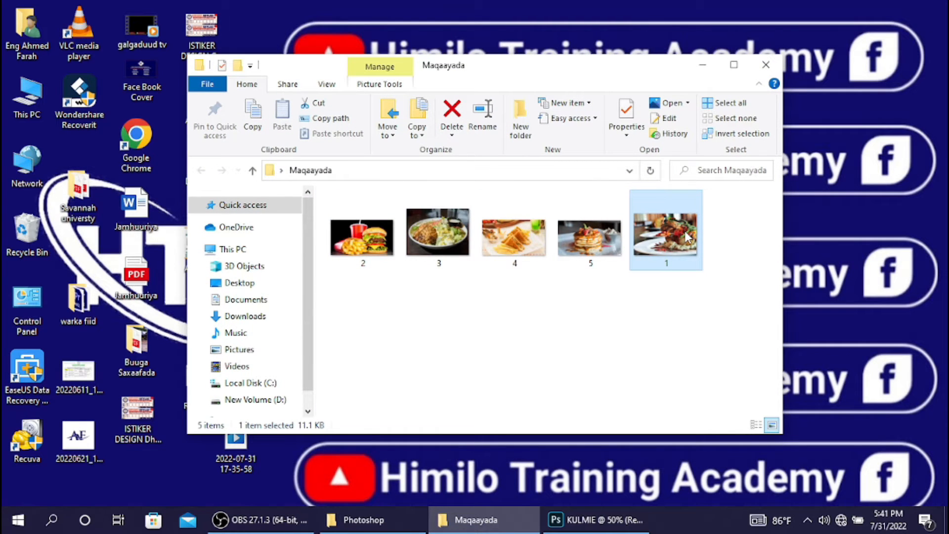
{"action": "left_click_drag", "start_coordinate": [688, 236], "coordinate": [198, 256]}
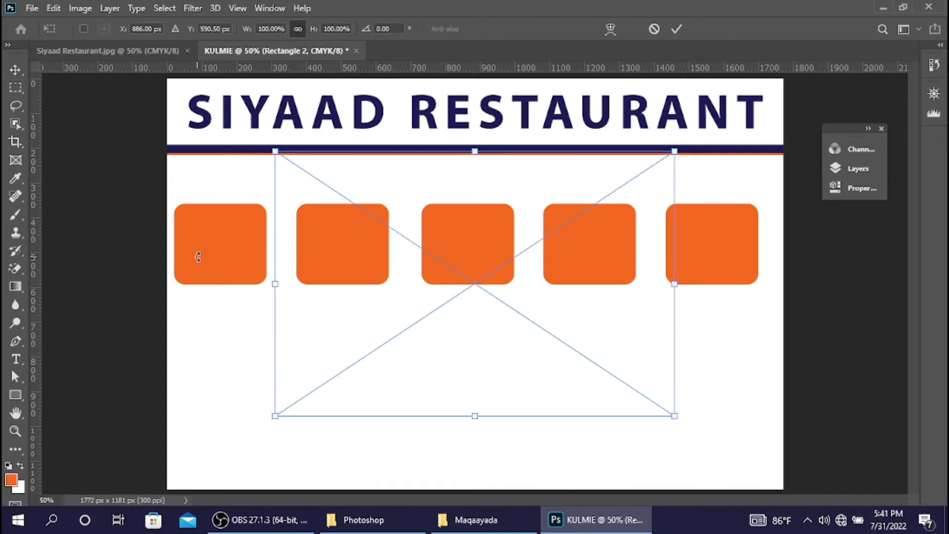
Scale the placed food photo to about 34% width and 39% height, position it over the first rectangle, and commit the placement
{"action": "left_click_drag", "start_coordinate": [477, 334], "coordinate": [280, 334]}
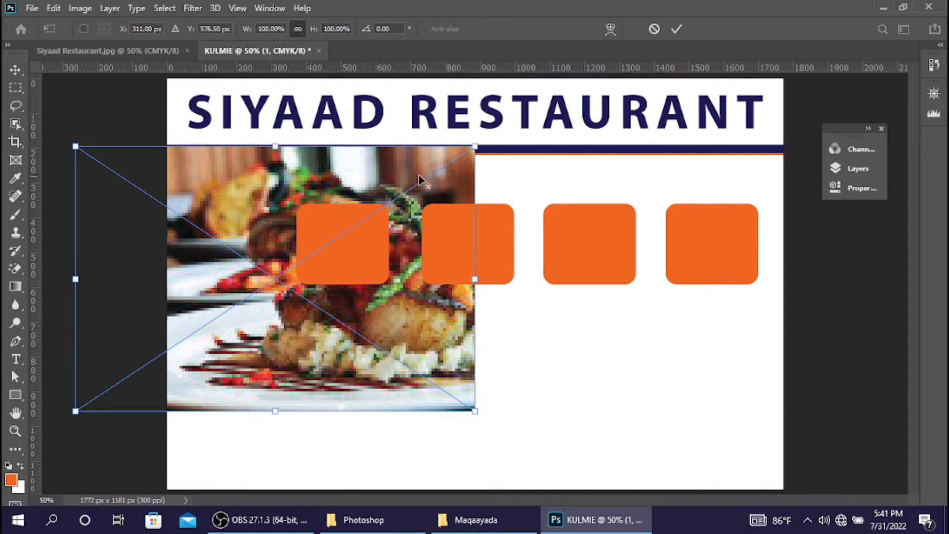
{"action": "left_click_drag", "start_coordinate": [474, 147], "coordinate": [342, 228]}
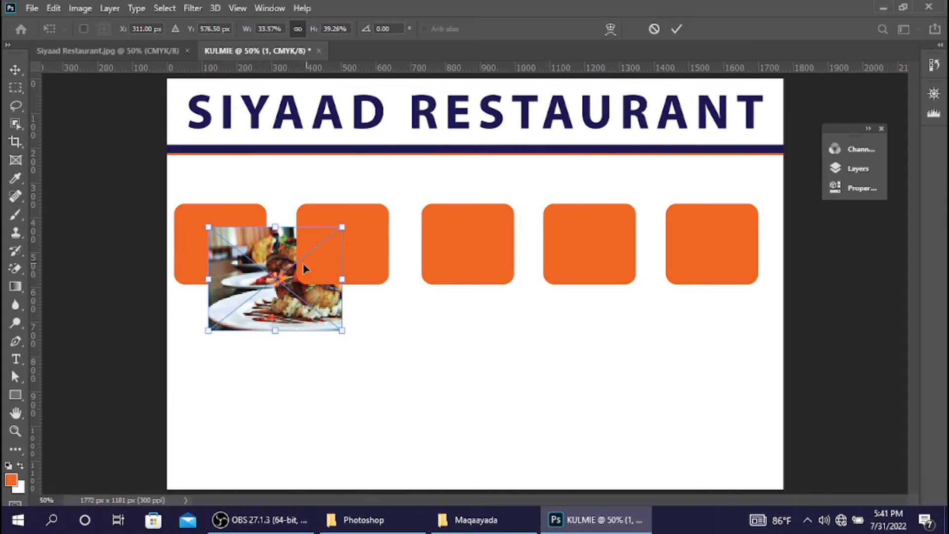
{"action": "left_click_drag", "start_coordinate": [293, 284], "coordinate": [245, 244]}
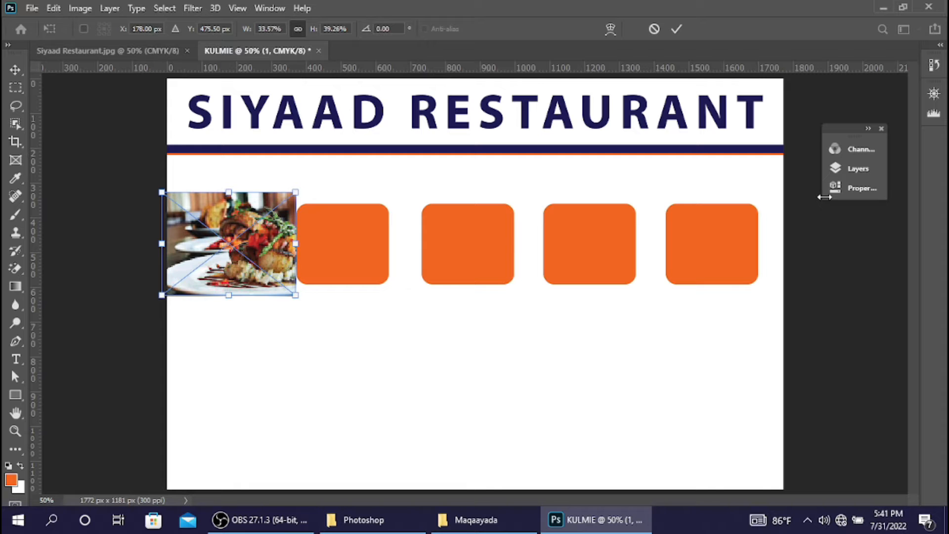
{"action": "left_click", "coordinate": [859, 169]}
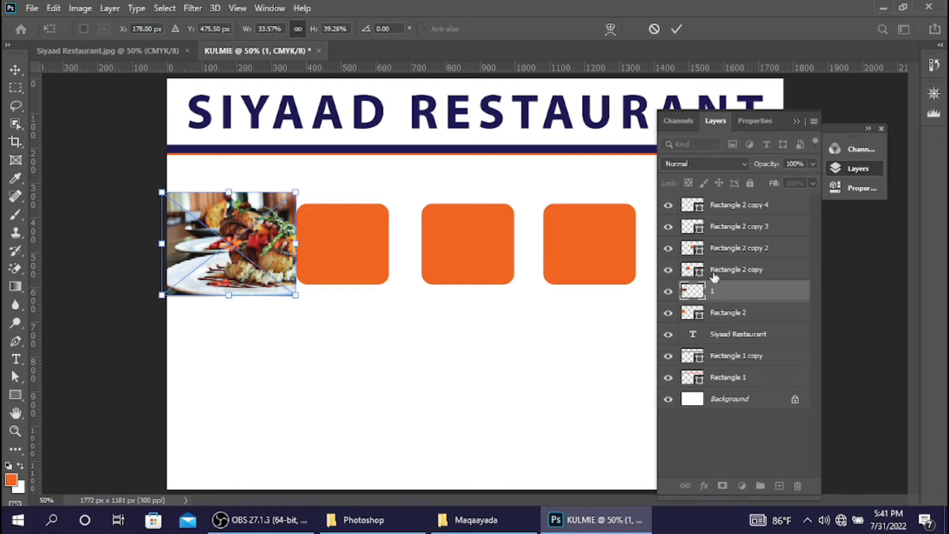
{"action": "key", "text": "Return"}
Clip photo layer 1 to the first rounded rectangle with a clipping mask and adjust the photo's position inside the frame
{"action": "right_click", "coordinate": [720, 295]}
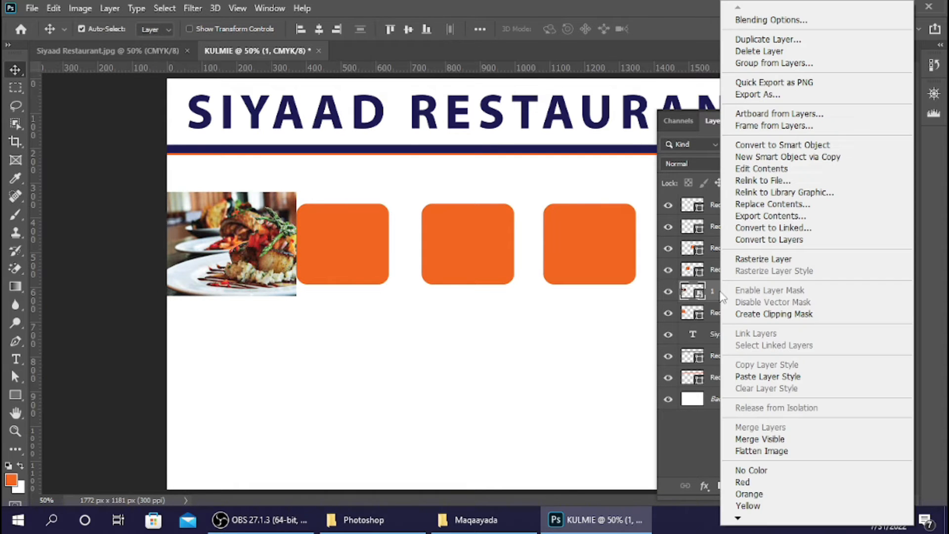
{"action": "left_click", "coordinate": [785, 319]}
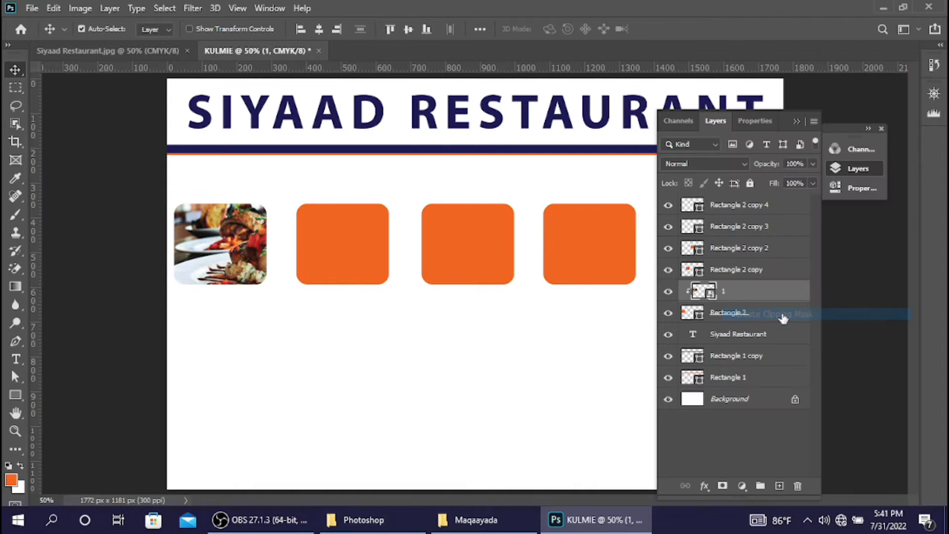
{"action": "left_click_drag", "start_coordinate": [246, 247], "coordinate": [246, 248]}
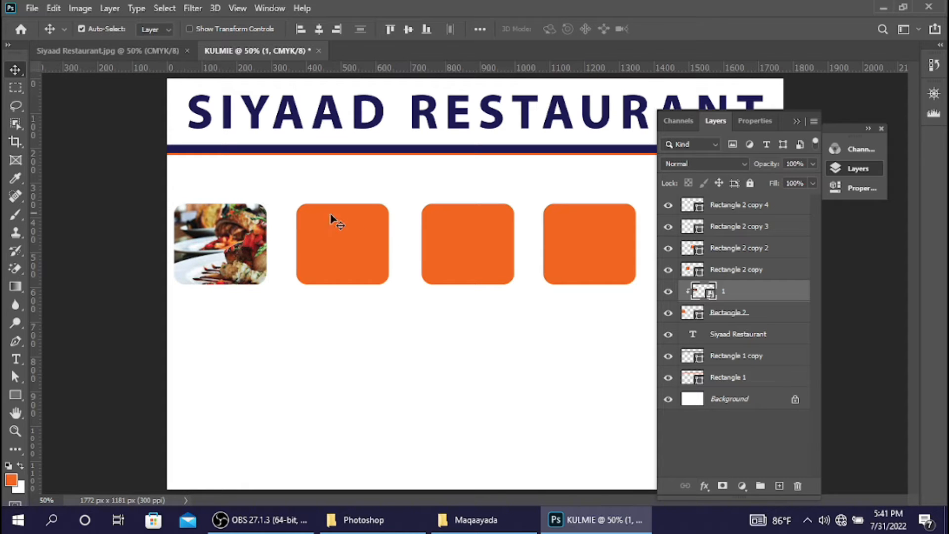
Select the second rounded rectangle and place image 2 from the Maqaayada folder into the KULMIE document above it
{"action": "left_click", "coordinate": [356, 253]}
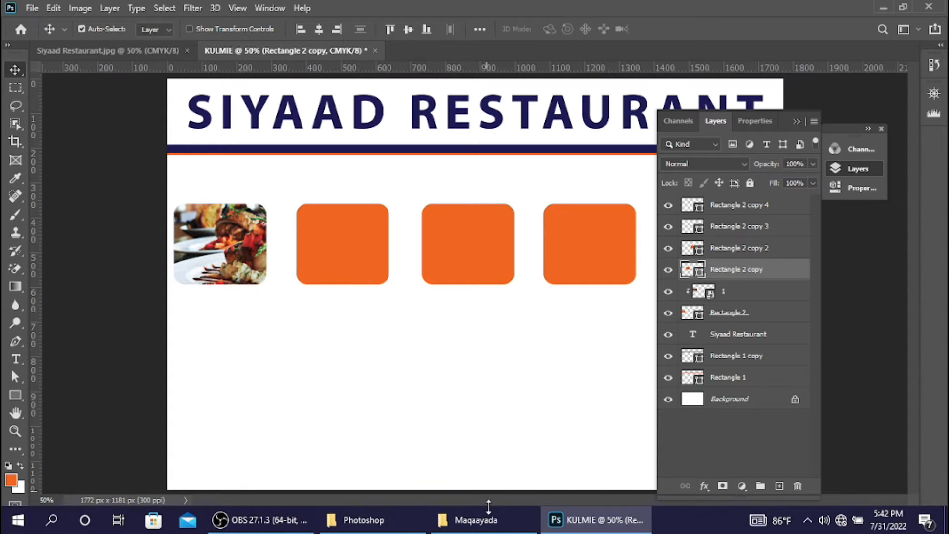
{"action": "left_click", "coordinate": [482, 519]}
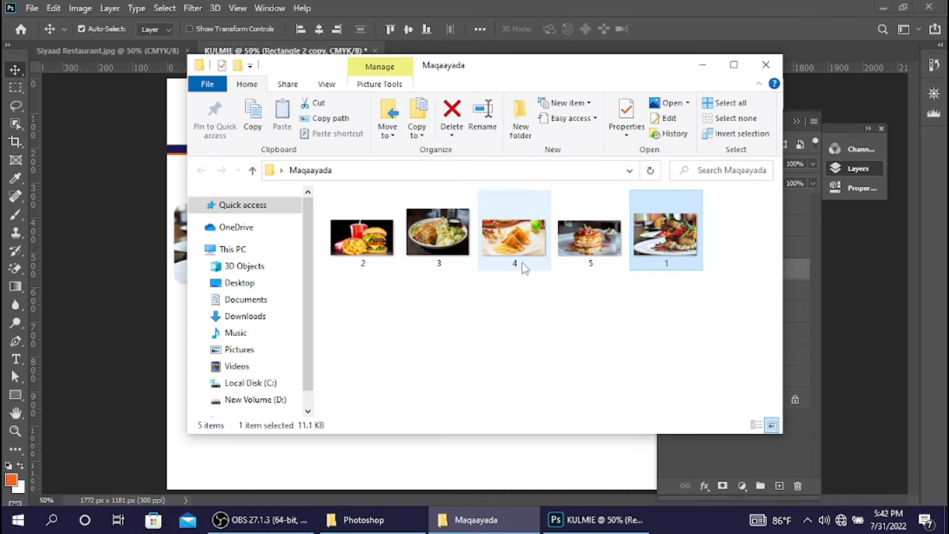
{"action": "left_click", "coordinate": [371, 247]}
{"action": "double_click", "coordinate": [371, 247]}
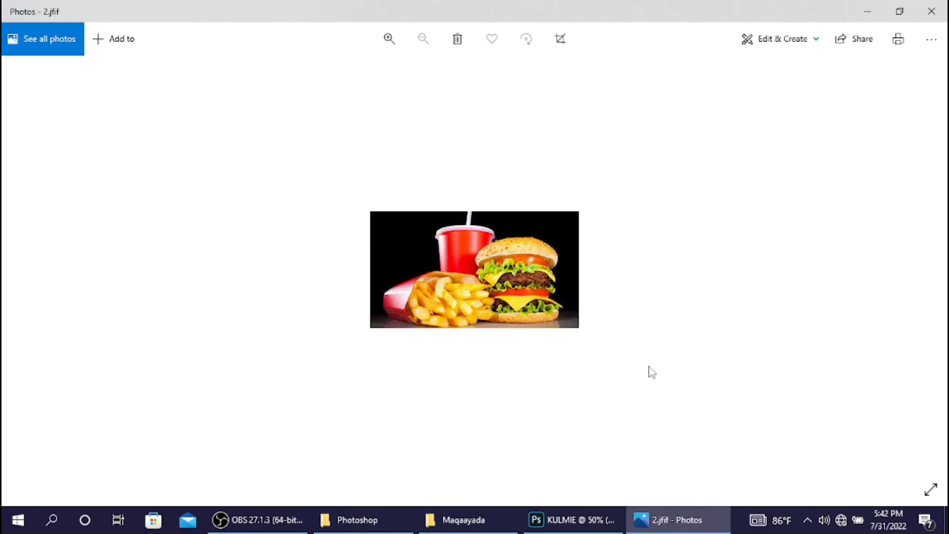
{"action": "key", "text": "alt+F4"}
{"action": "left_click_drag", "start_coordinate": [362, 233], "coordinate": [365, 261]}
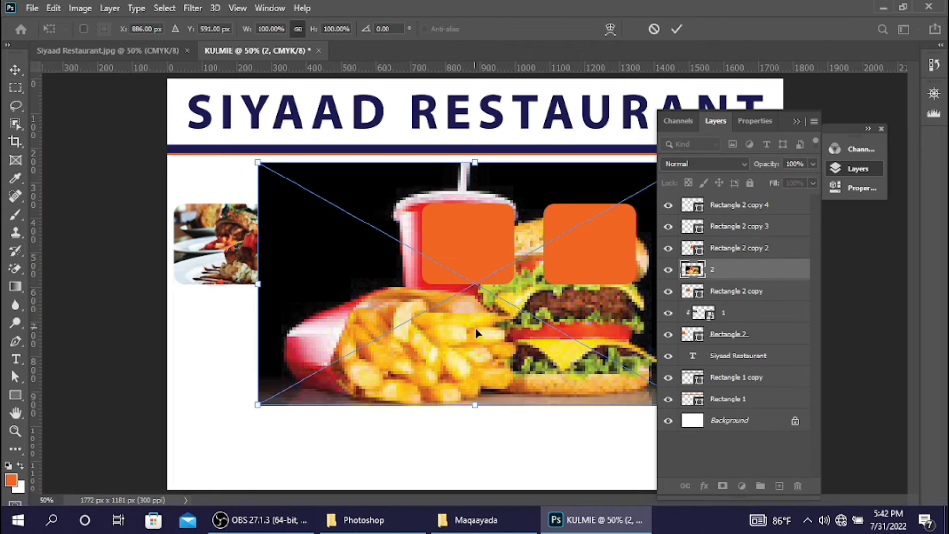
Scale the burger photo to about 29% width and 35% height over the second rectangle and clip it to that frame
{"action": "left_click_drag", "start_coordinate": [487, 342], "coordinate": [421, 331]}
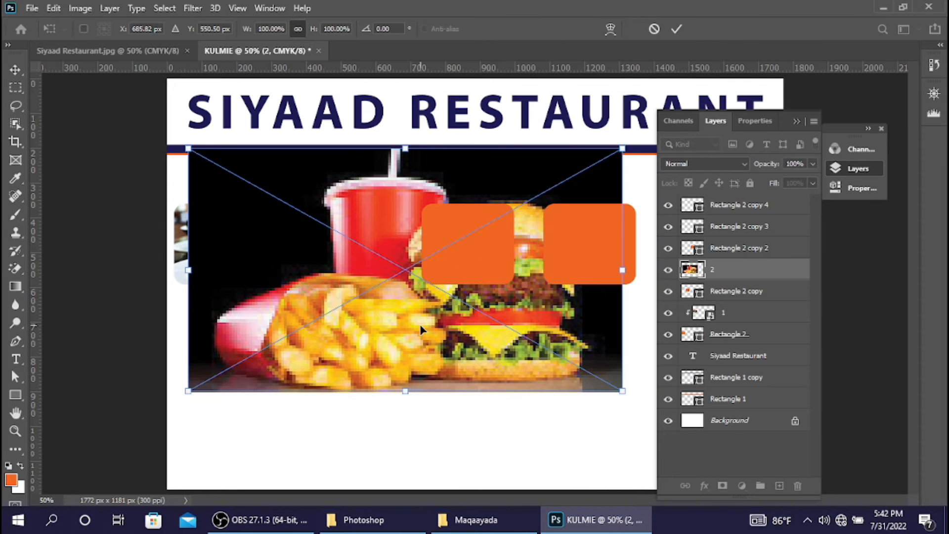
{"action": "left_click_drag", "start_coordinate": [187, 148], "coordinate": [329, 223]}
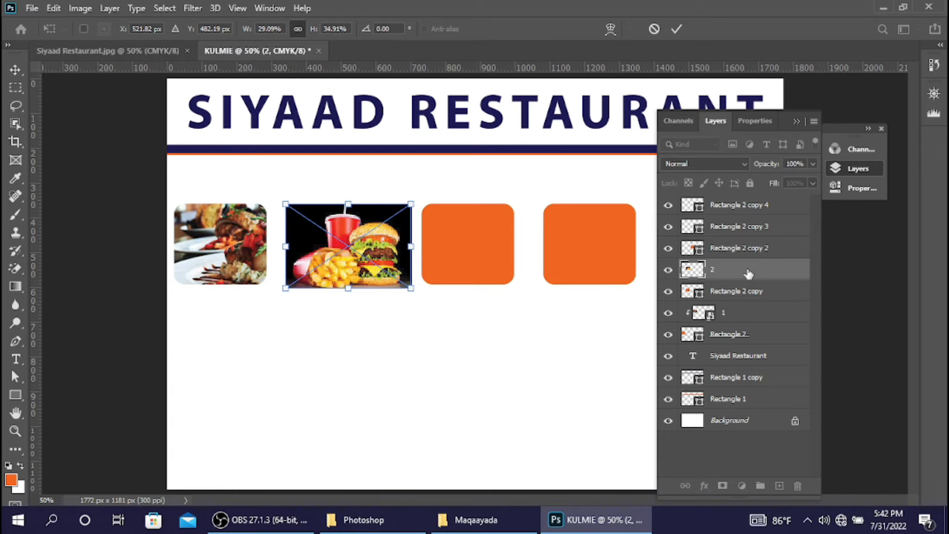
{"action": "key", "text": "Return"}
{"action": "right_click", "coordinate": [750, 274]}
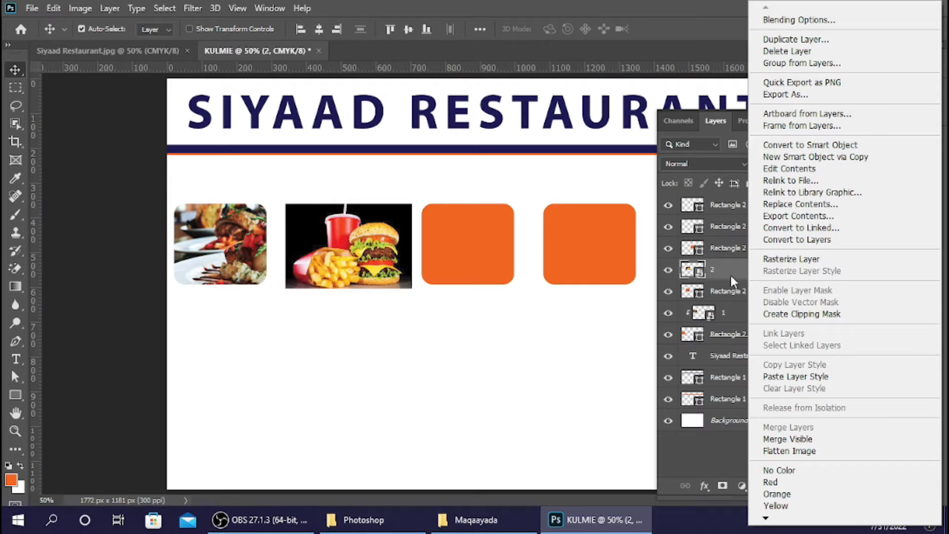
{"action": "left_click", "coordinate": [782, 313]}
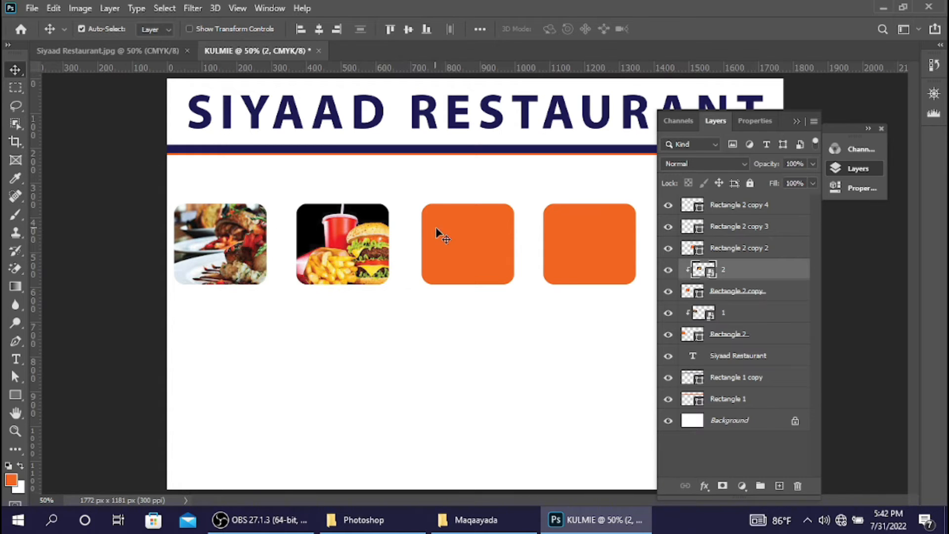
Select the third rounded rectangle and place image 3 from the Maqaayada folder above it
{"action": "left_click", "coordinate": [452, 245]}
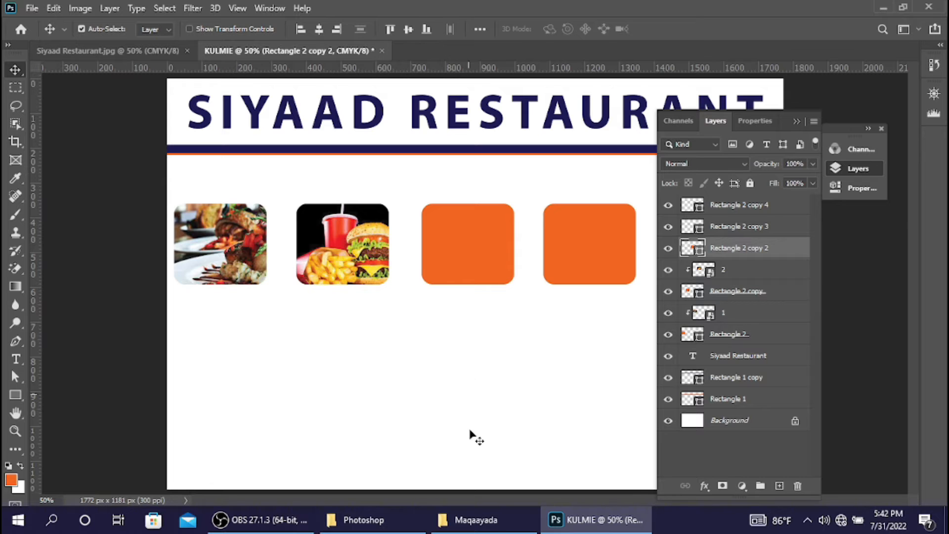
{"action": "left_click", "coordinate": [491, 520]}
{"action": "left_click", "coordinate": [451, 262]}
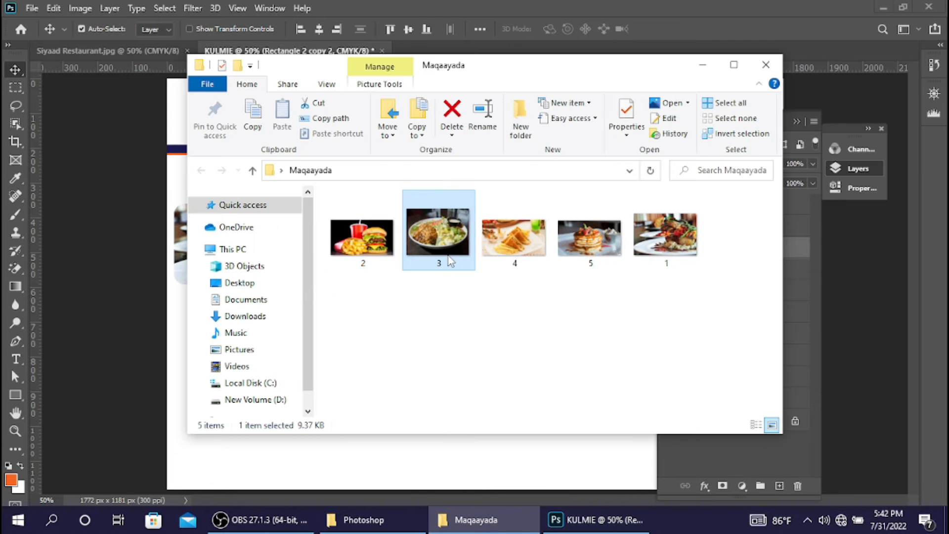
{"action": "mouse_move", "coordinate": [450, 262]}
{"action": "left_mouse_down"}
{"action": "mouse_move", "coordinate": [599, 519]}
{"action": "mouse_move", "coordinate": [488, 275]}
{"action": "mouse_move", "coordinate": [459, 260]}
{"action": "left_mouse_up"}
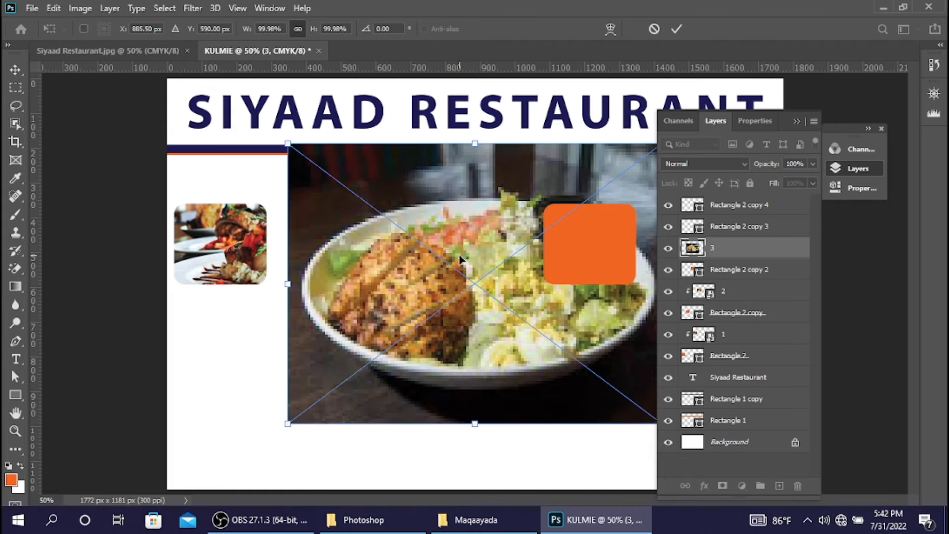
Scale the salad bowl photo to about 32% width and 35% height over the third rectangle and clip it to that frame
{"action": "left_click", "coordinate": [797, 123]}
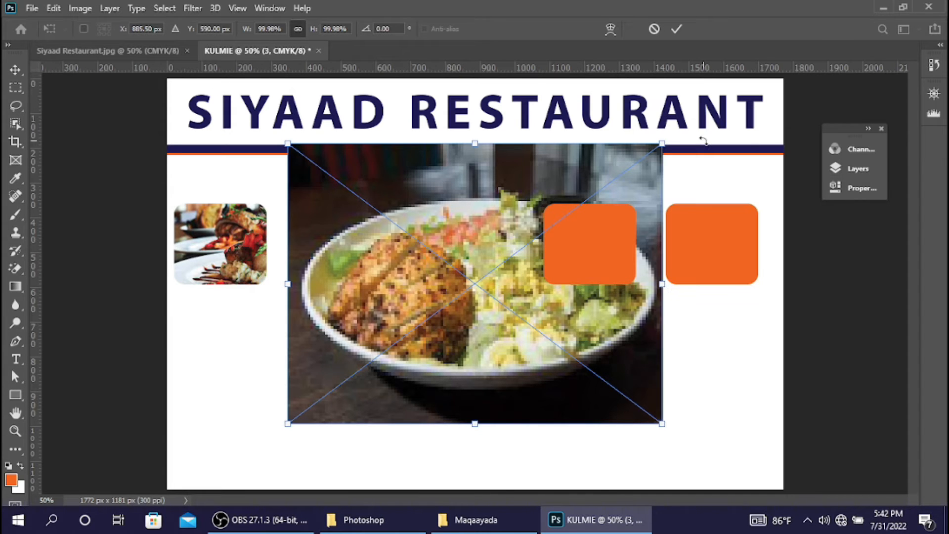
{"action": "left_click_drag", "start_coordinate": [662, 144], "coordinate": [532, 241]}
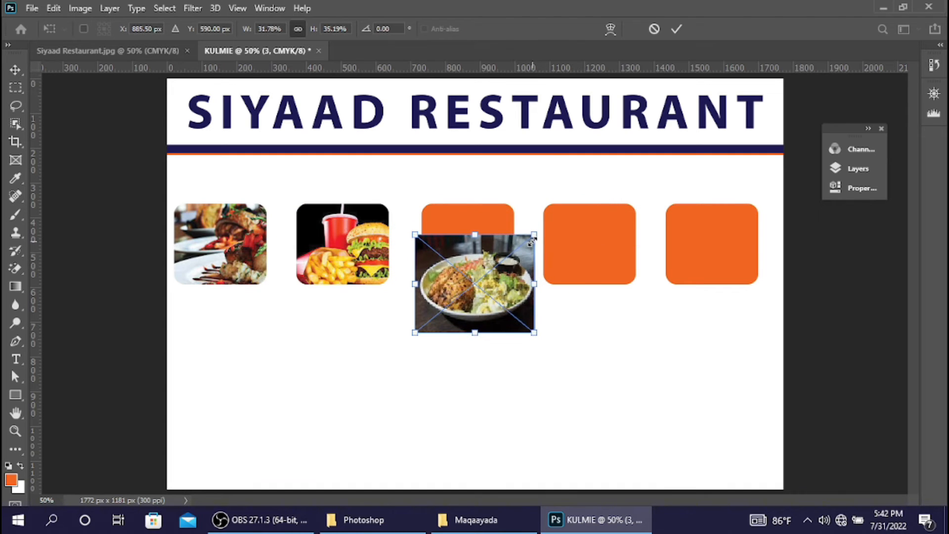
{"action": "left_click_drag", "start_coordinate": [513, 275], "coordinate": [502, 240]}
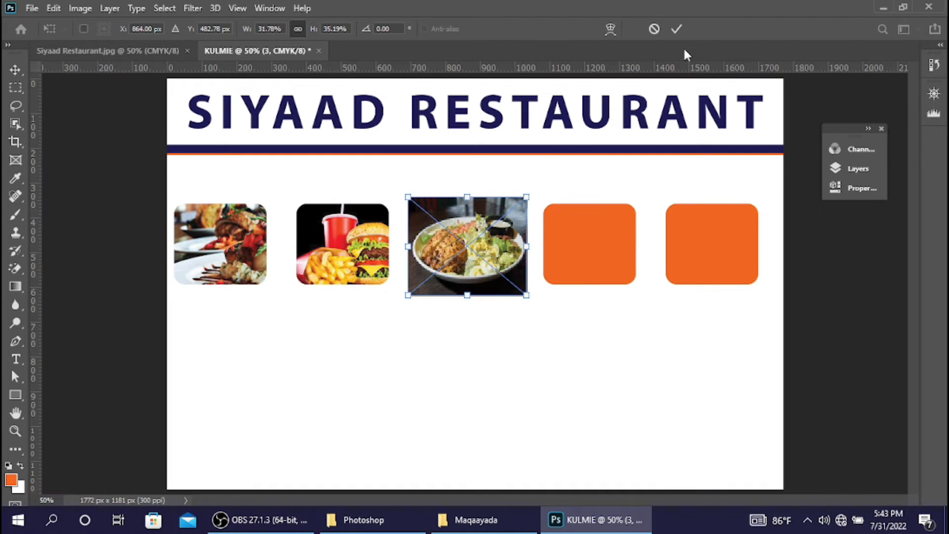
{"action": "left_click", "coordinate": [849, 175]}
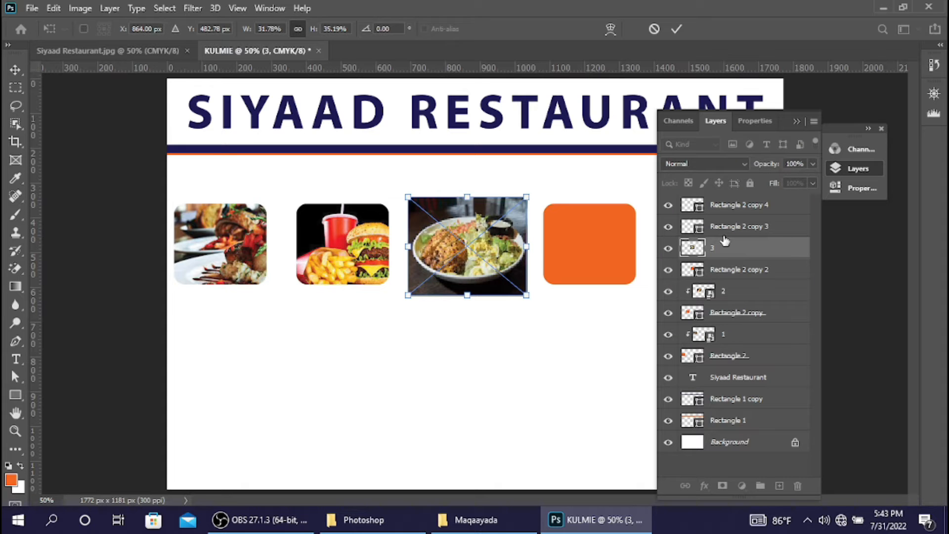
{"action": "key", "text": "Return"}
{"action": "right_click", "coordinate": [724, 253]}
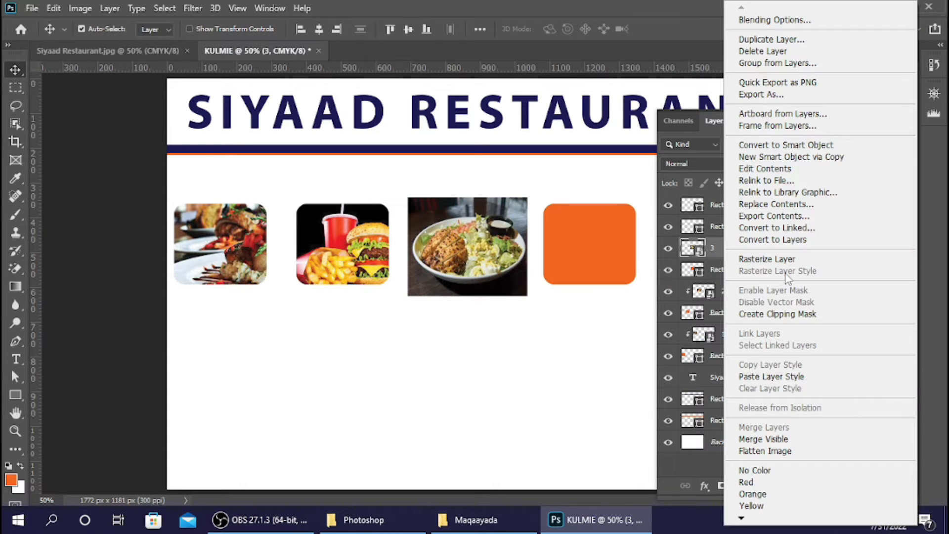
{"action": "left_click", "coordinate": [777, 314]}
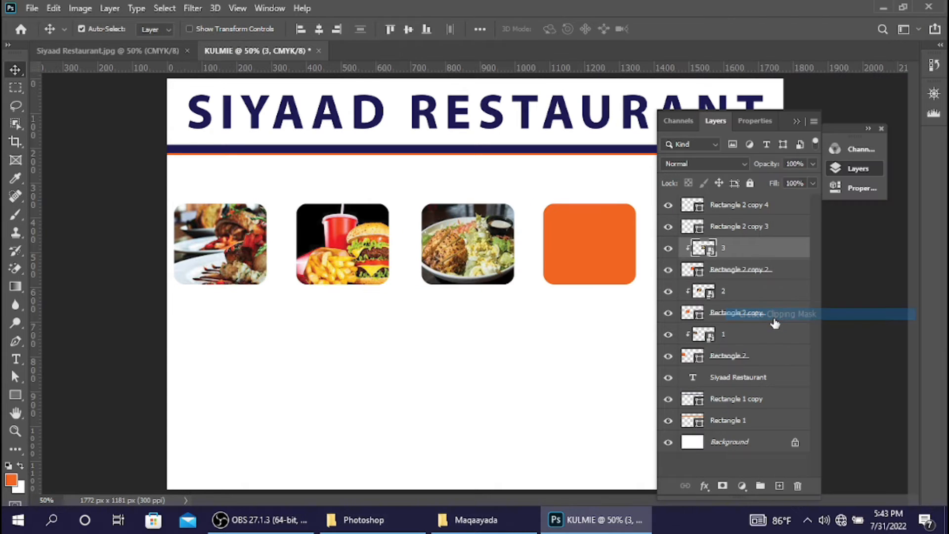
Transform the clipped salad photo to about 25% width and 30% height so its edges closely fit the third frame
{"action": "key", "text": "ctrl+t"}
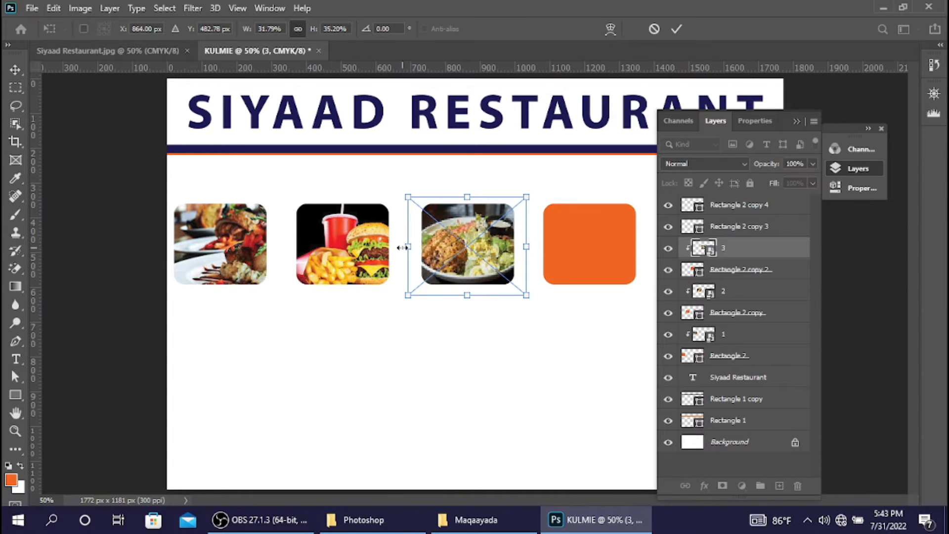
{"action": "left_click_drag", "start_coordinate": [406, 246], "coordinate": [418, 246]}
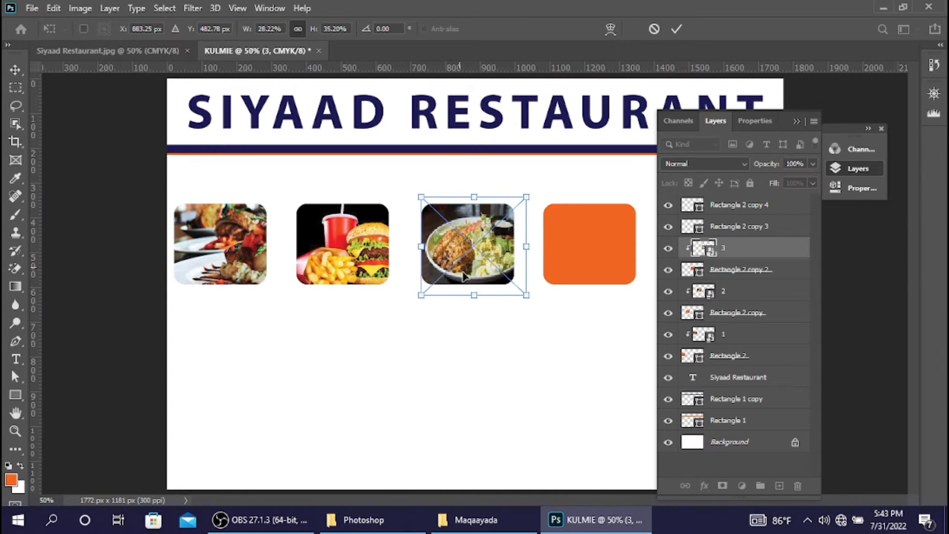
{"action": "left_click_drag", "start_coordinate": [474, 295], "coordinate": [471, 286]}
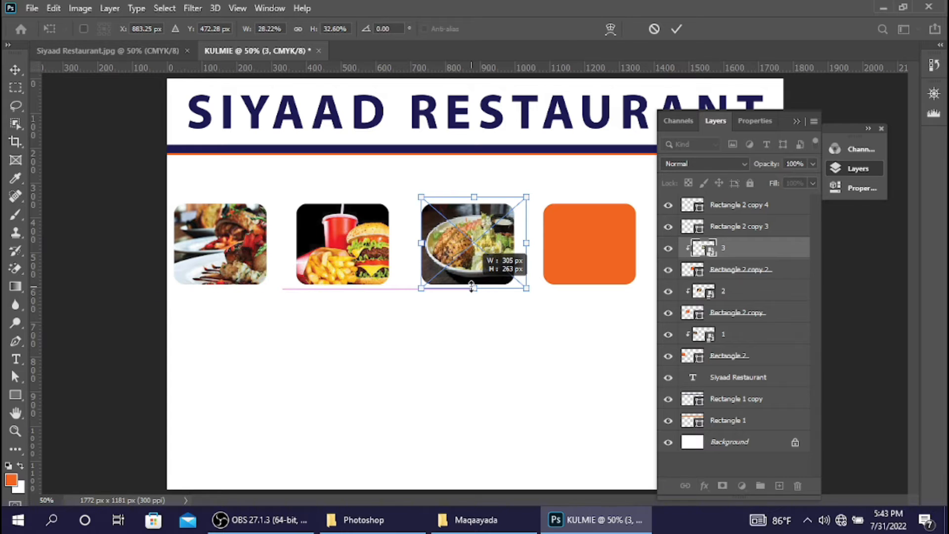
{"action": "left_click_drag", "start_coordinate": [524, 243], "coordinate": [514, 242]}
{"action": "left_click_drag", "start_coordinate": [470, 199], "coordinate": [469, 204]}
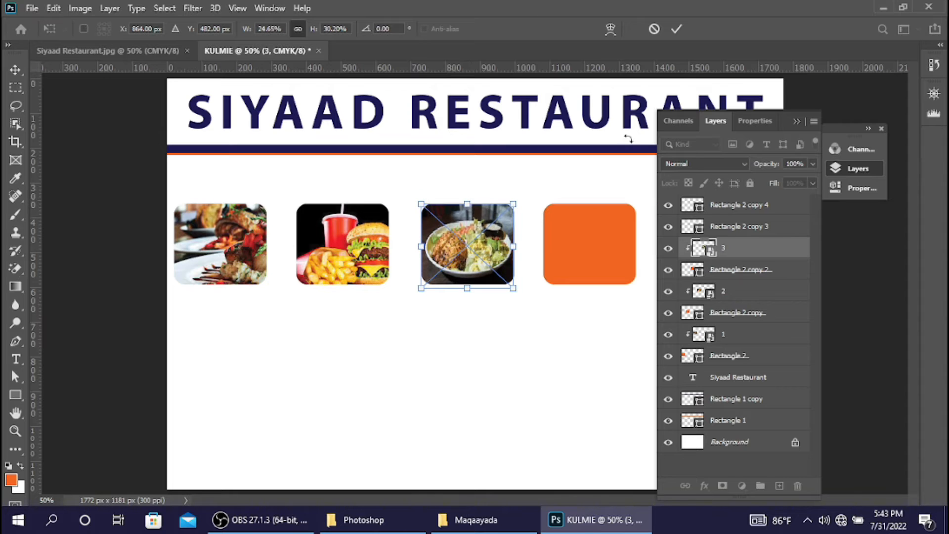
{"action": "left_click", "coordinate": [676, 29]}
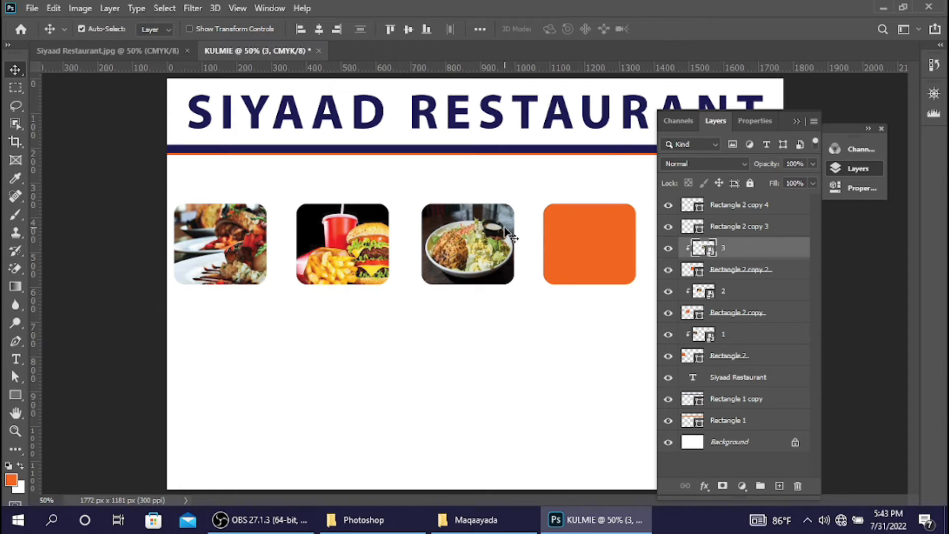
Select the fourth rounded rectangle and place image 4 from the Maqaayada folder into the document above it
{"action": "left_click", "coordinate": [583, 257]}
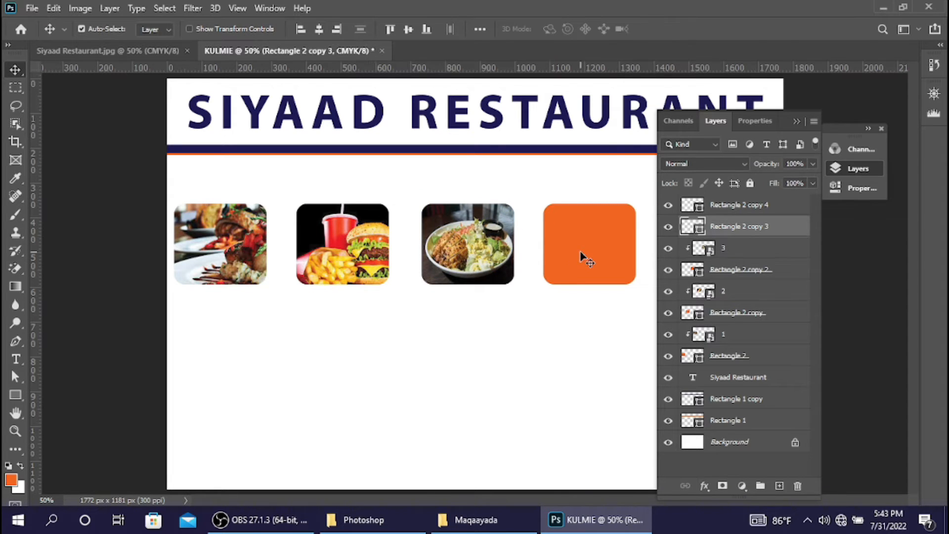
{"action": "left_click", "coordinate": [800, 123]}
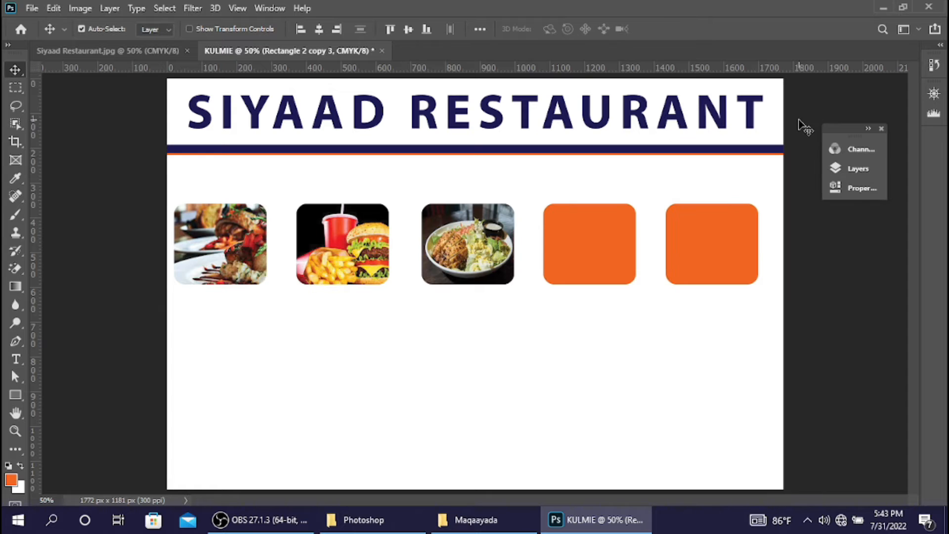
{"action": "left_click", "coordinate": [483, 517]}
{"action": "left_click", "coordinate": [524, 261]}
{"action": "left_click_drag", "start_coordinate": [524, 262], "coordinate": [591, 259]}
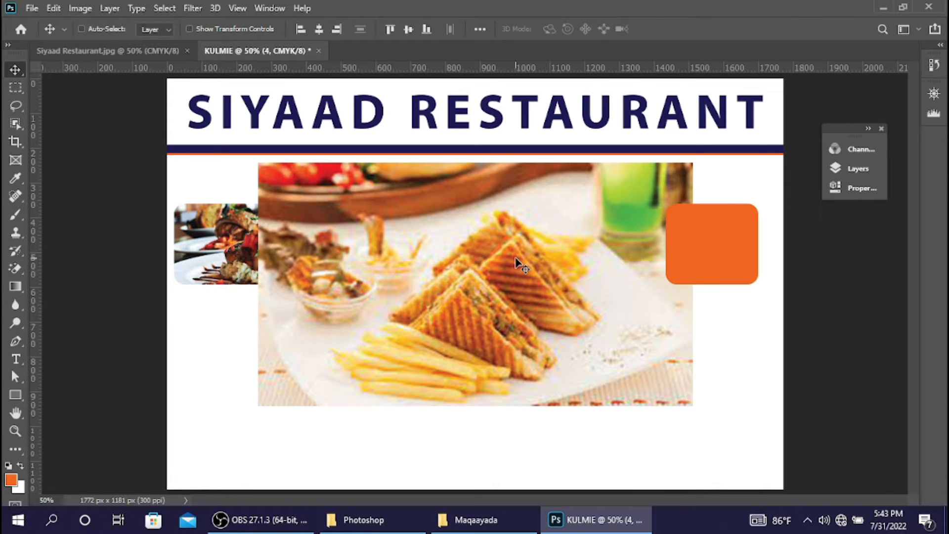
Scale the sandwich photo to about 25% width and 33% height over the fourth rectangle and clip it to that frame
{"action": "key", "text": "ctrl+t"}
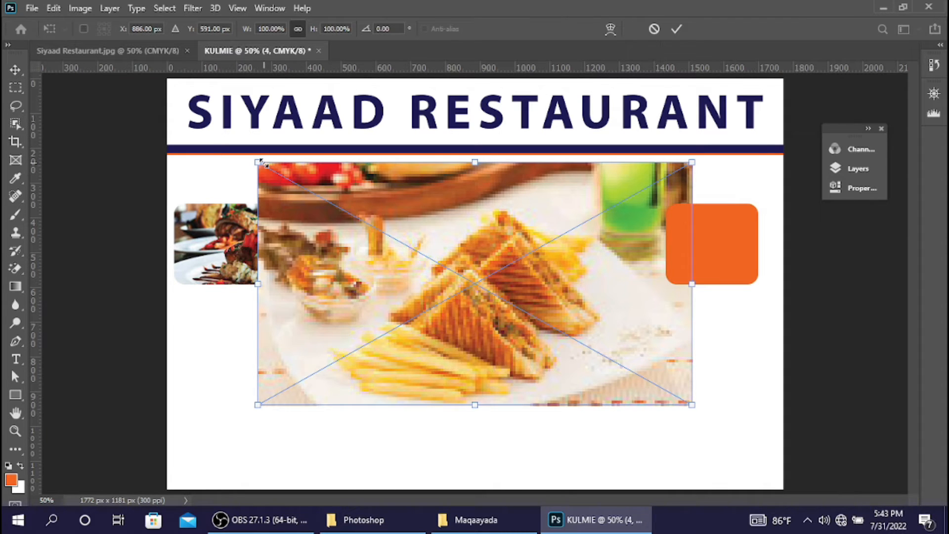
{"action": "left_click_drag", "start_coordinate": [258, 162], "coordinate": [424, 243]}
{"action": "left_click_drag", "start_coordinate": [454, 274], "coordinate": [569, 233]}
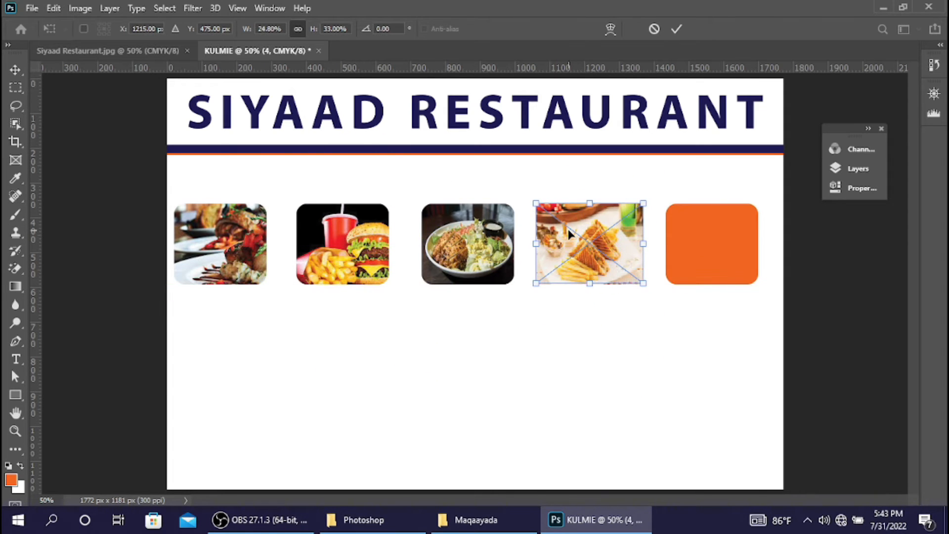
{"action": "left_click", "coordinate": [870, 150]}
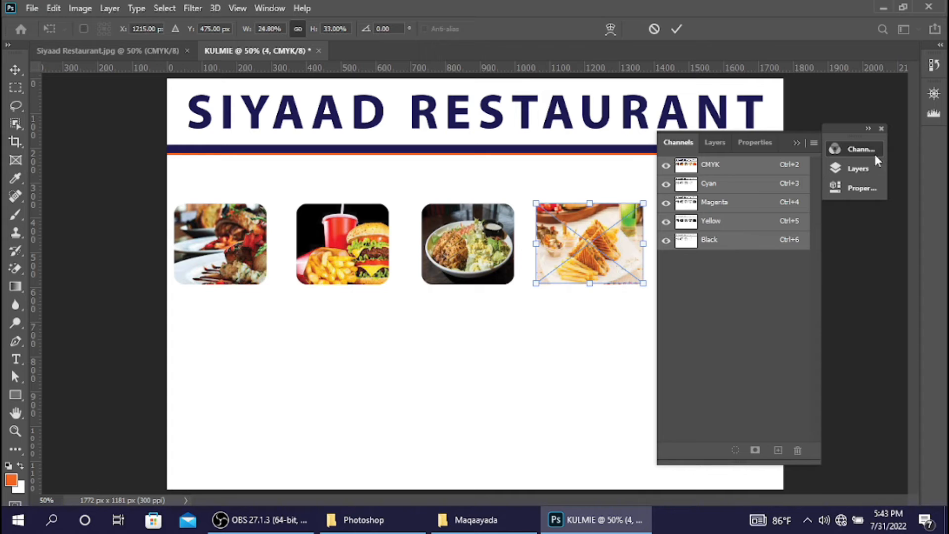
{"action": "left_click", "coordinate": [856, 173]}
{"action": "right_click", "coordinate": [740, 231]}
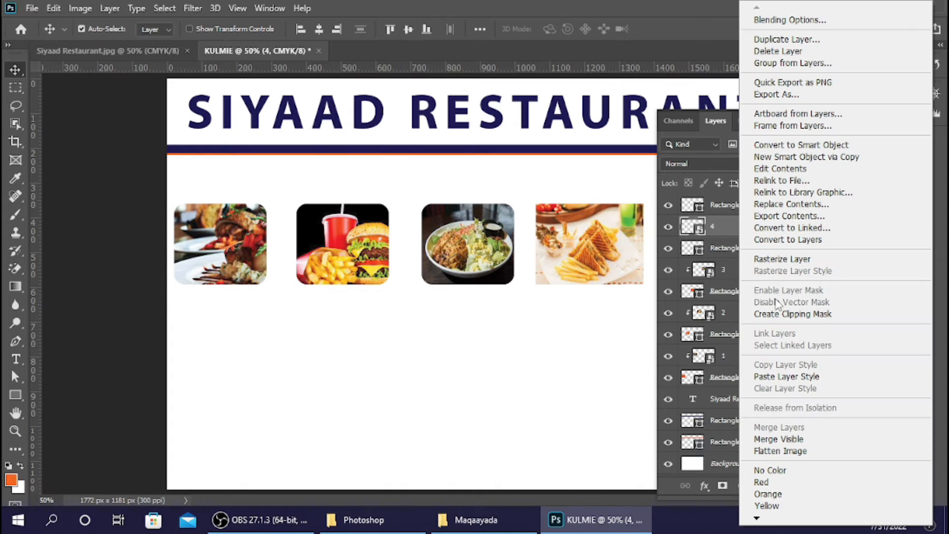
{"action": "left_click", "coordinate": [779, 311]}
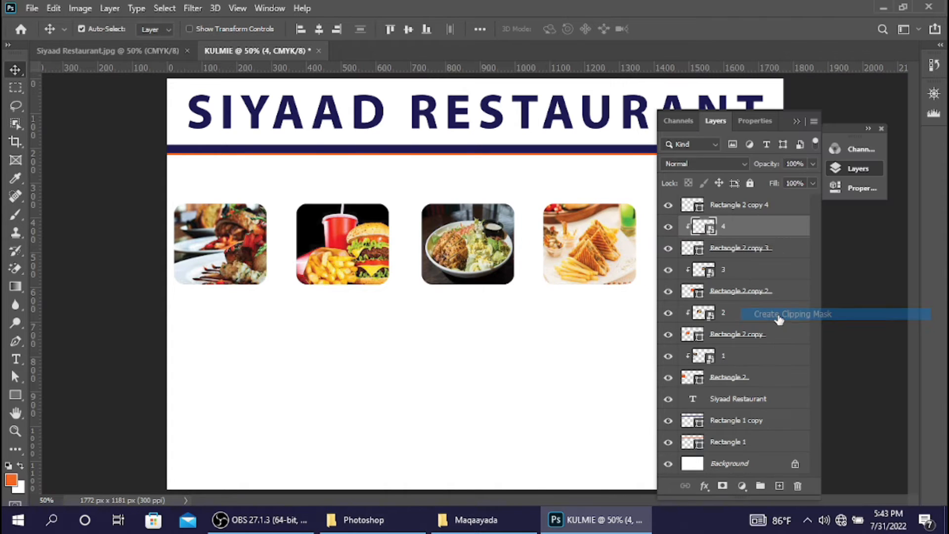
Select the fifth rounded rectangle and place image 5, the pancake photo, from the Maqaayada folder above it
{"action": "left_click", "coordinate": [796, 124]}
{"action": "left_click", "coordinate": [717, 245]}
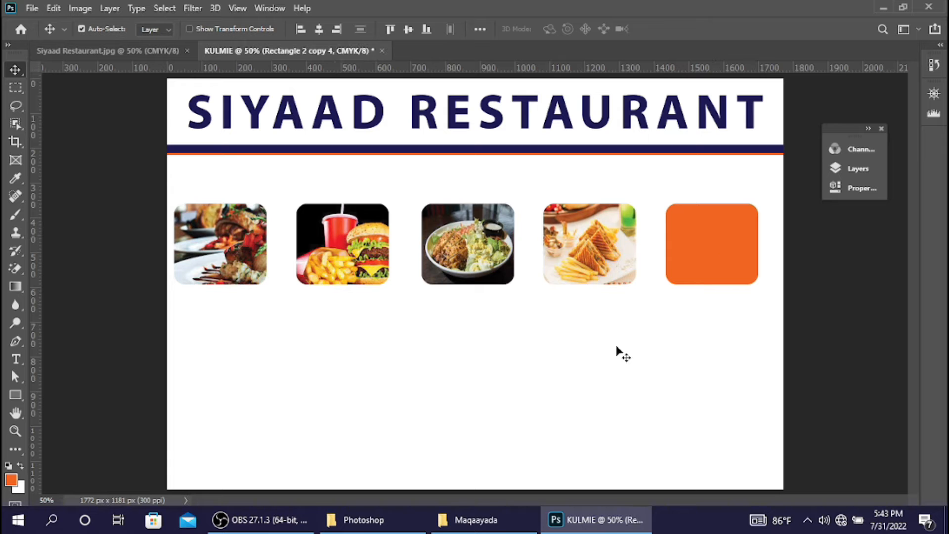
{"action": "left_click", "coordinate": [493, 517]}
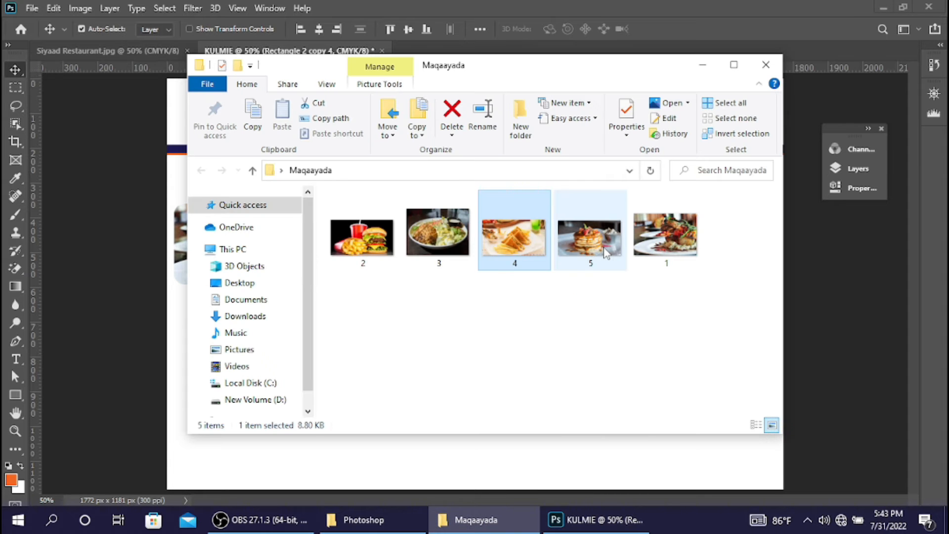
{"action": "left_click", "coordinate": [606, 253]}
{"action": "double_click", "coordinate": [606, 253]}
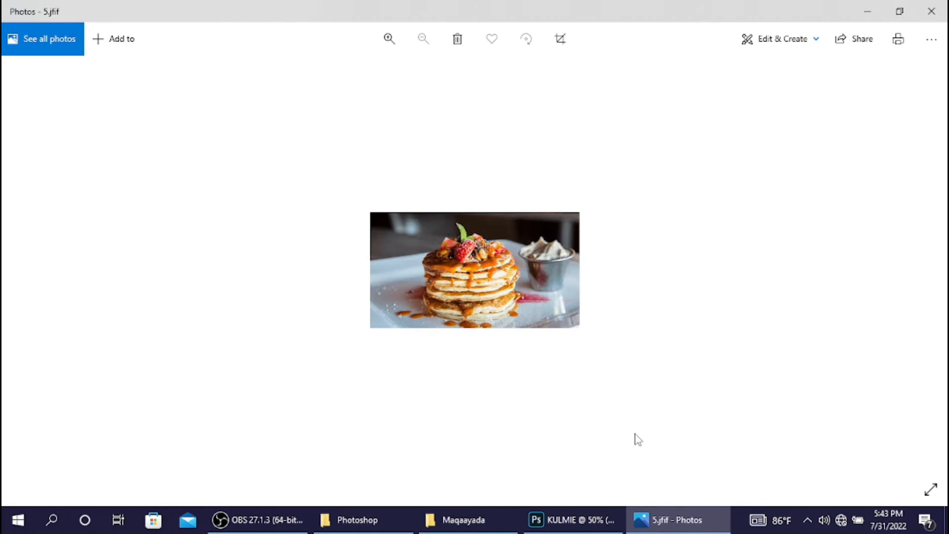
{"action": "left_click", "coordinate": [932, 11]}
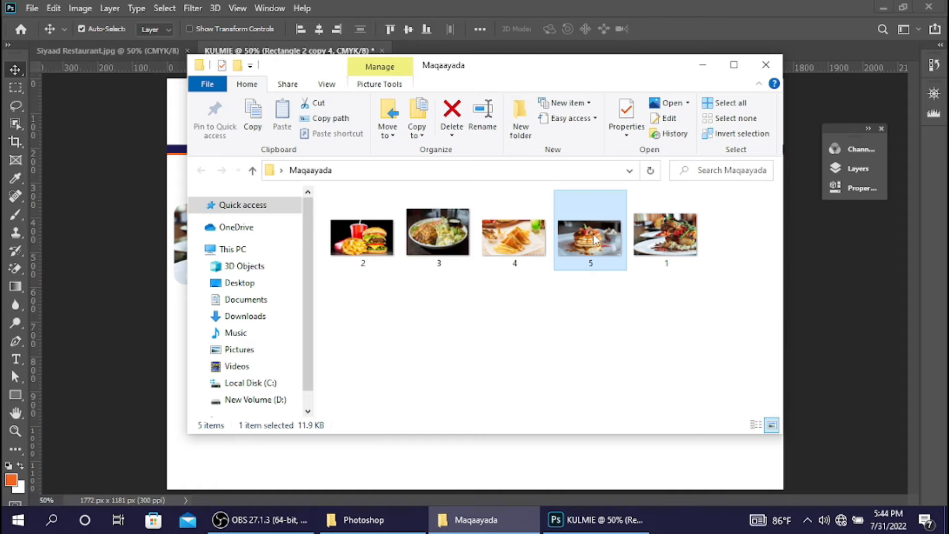
{"action": "left_click_drag", "start_coordinate": [594, 238], "coordinate": [700, 255]}
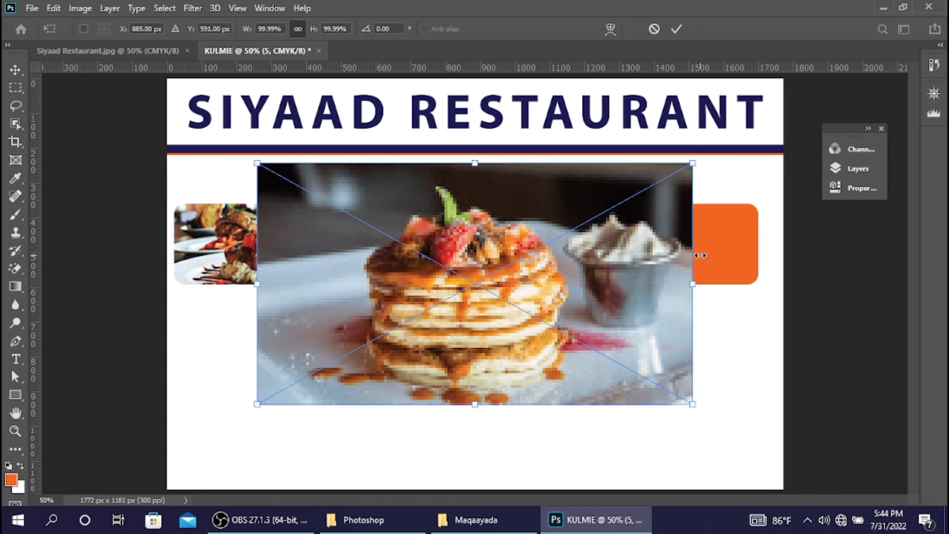
Scale the pancake photo to about 25% width and 33% height over the fifth rectangle and clip it to that frame
{"action": "left_click_drag", "start_coordinate": [255, 161], "coordinate": [422, 245]}
{"action": "left_click_drag", "start_coordinate": [457, 278], "coordinate": [692, 237]}
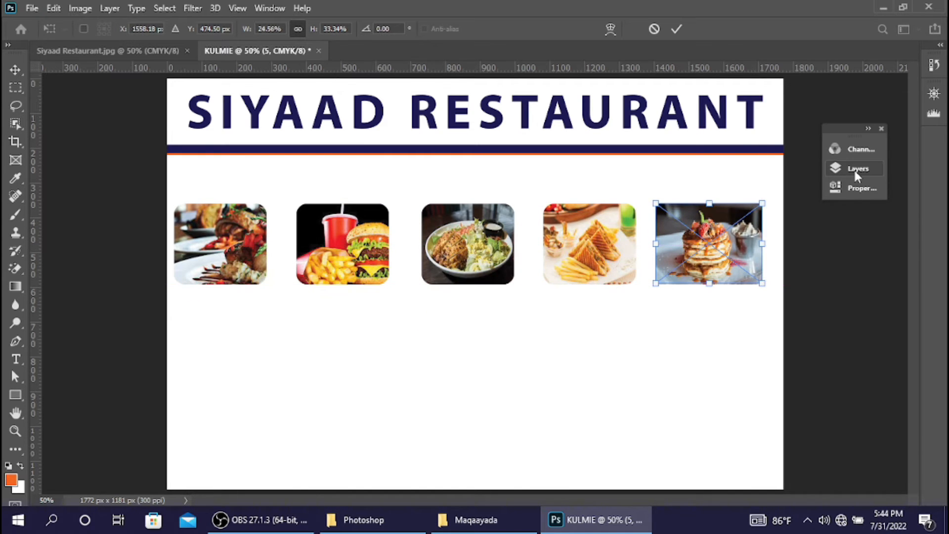
{"action": "left_click", "coordinate": [858, 169]}
{"action": "key", "text": "Return"}
{"action": "right_click", "coordinate": [750, 204]}
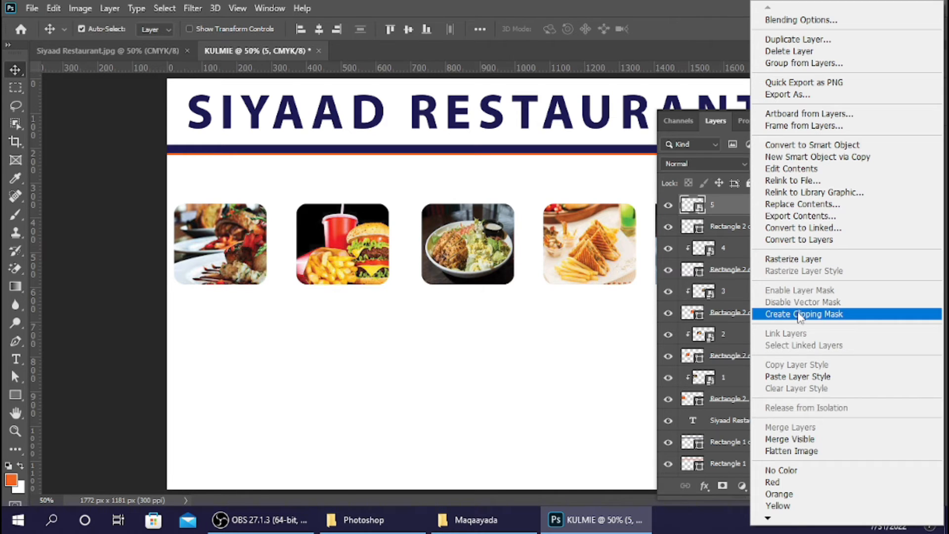
{"action": "left_click", "coordinate": [801, 314]}
{"action": "left_click", "coordinate": [797, 124]}
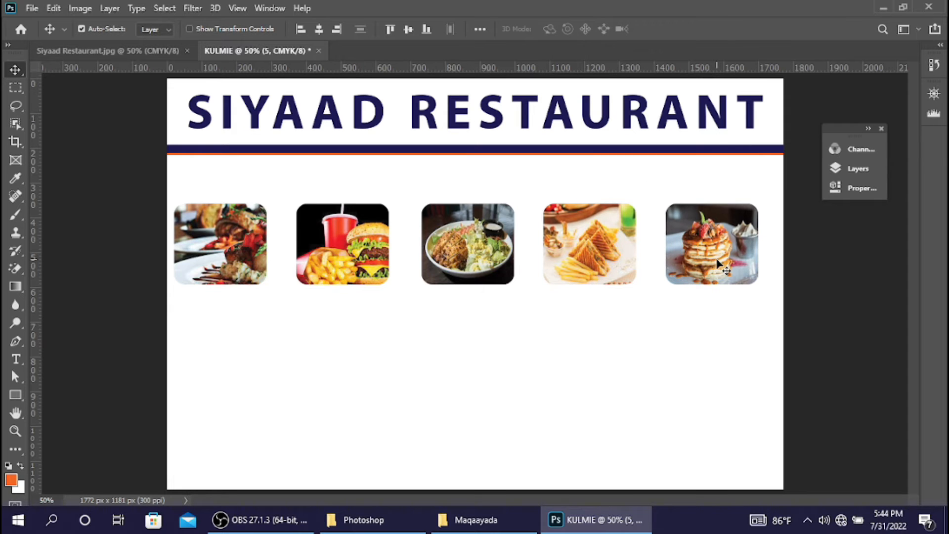
Add a 5 px inside stroke to the first photo's rounded rectangle, with its colour sampled from the navy header bar
{"action": "left_click", "coordinate": [853, 169]}
{"action": "left_click", "coordinate": [240, 243]}
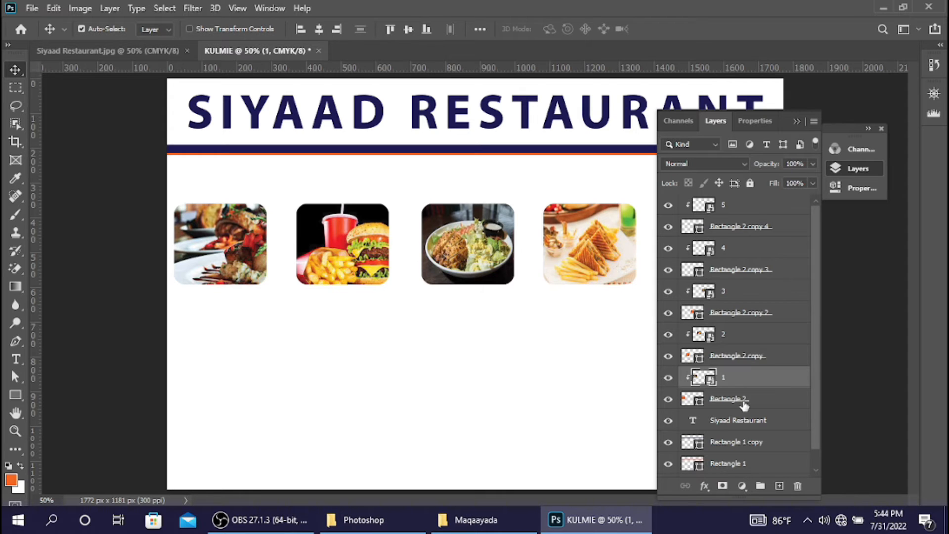
{"action": "left_click", "coordinate": [744, 403]}
{"action": "left_click", "coordinate": [704, 486]}
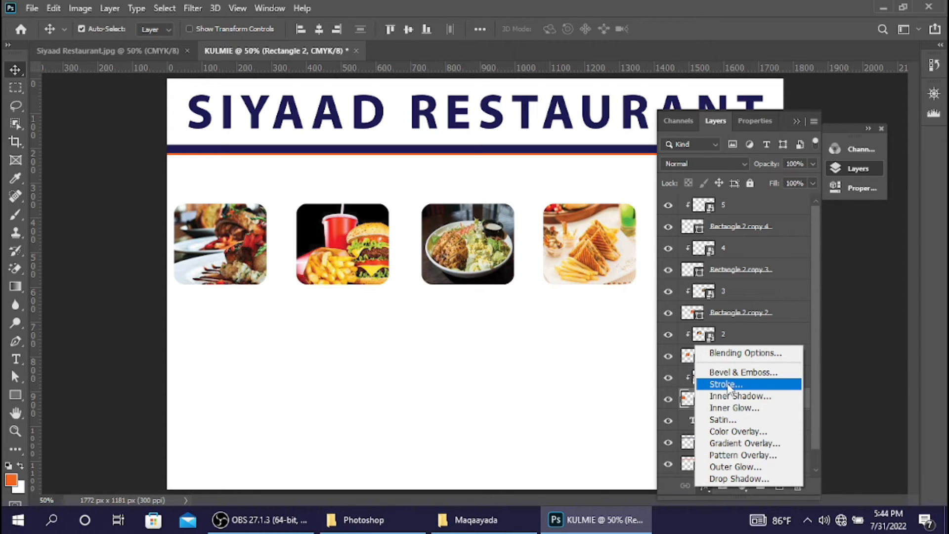
{"action": "left_click", "coordinate": [726, 385]}
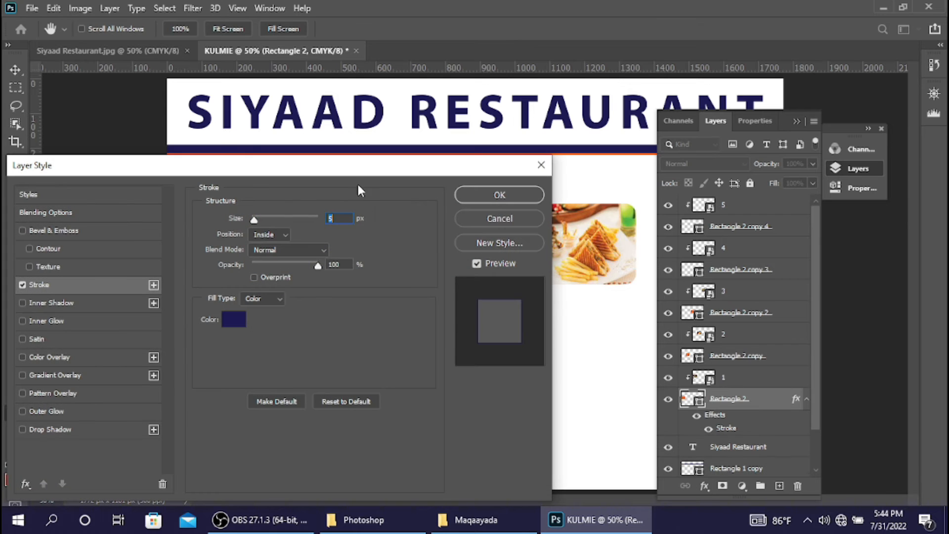
{"action": "left_click_drag", "start_coordinate": [354, 173], "coordinate": [164, 327]}
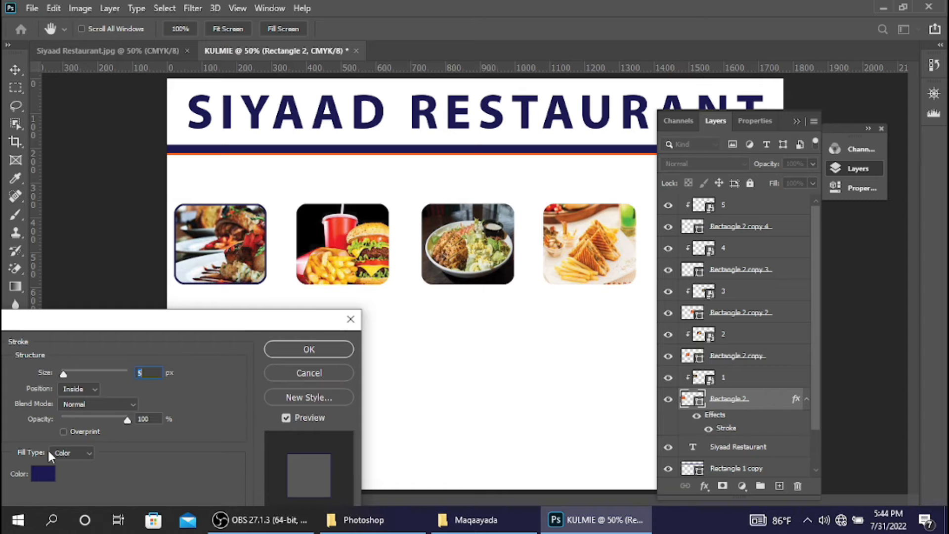
{"action": "left_click", "coordinate": [42, 475]}
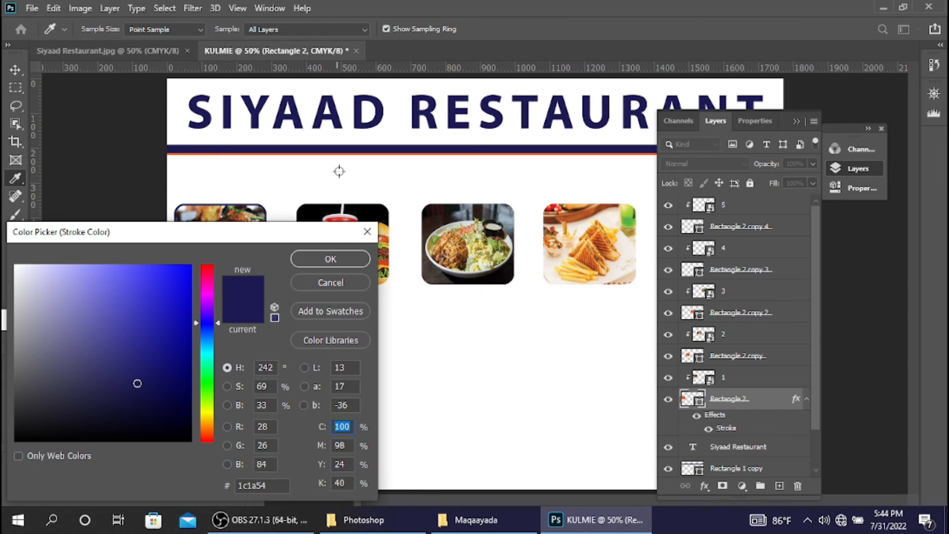
{"action": "left_click", "coordinate": [357, 150]}
{"action": "left_click", "coordinate": [312, 265]}
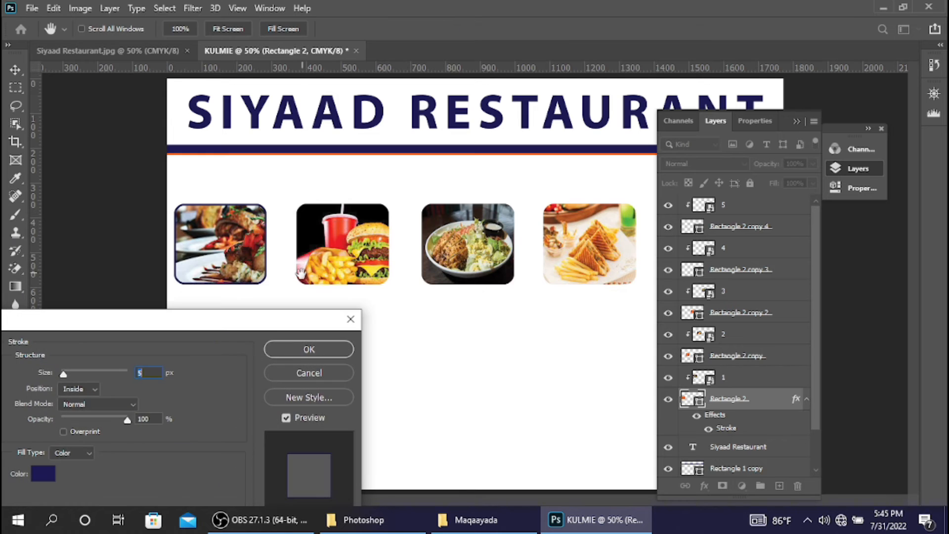
{"action": "left_click", "coordinate": [302, 349]}
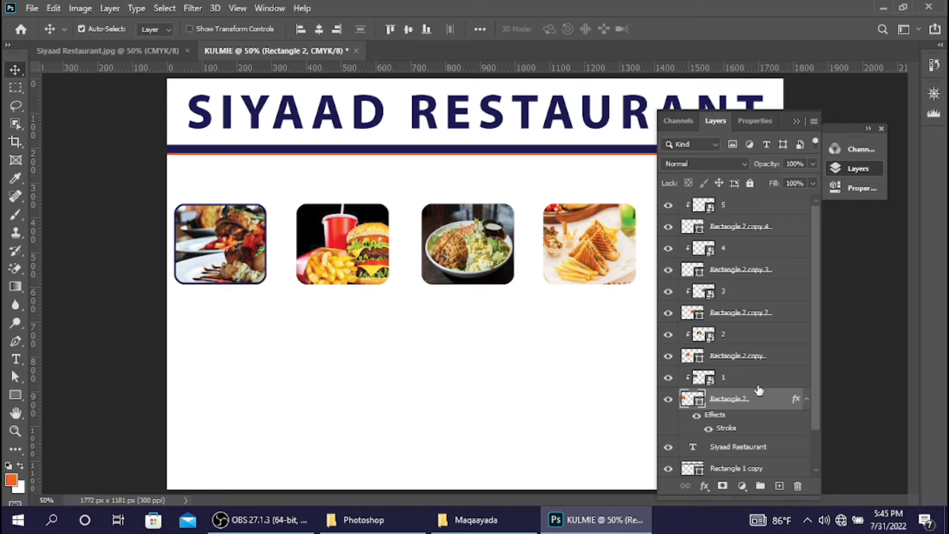
Copy the first frame's layer style and paste it onto the second frame's rounded rectangle
{"action": "right_click", "coordinate": [744, 402]}
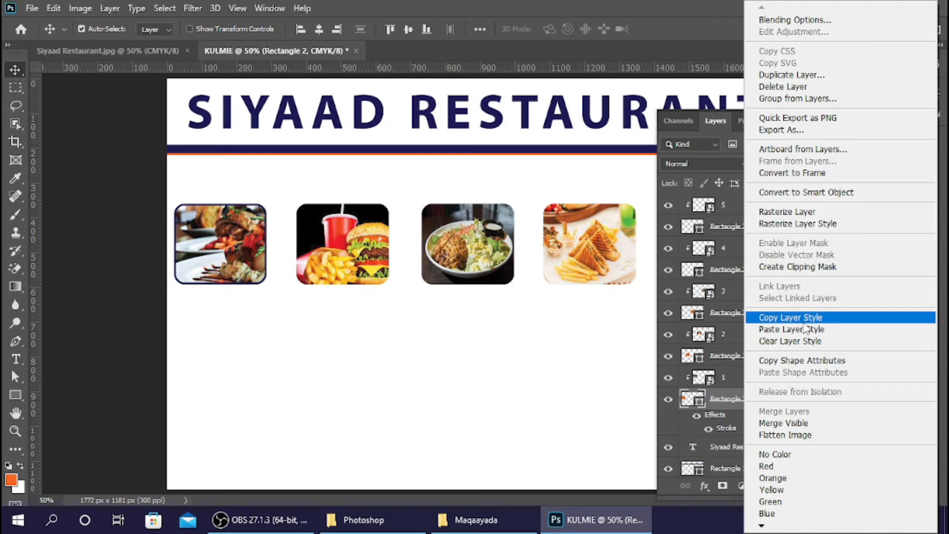
{"action": "left_click", "coordinate": [804, 322]}
{"action": "left_click", "coordinate": [392, 243]}
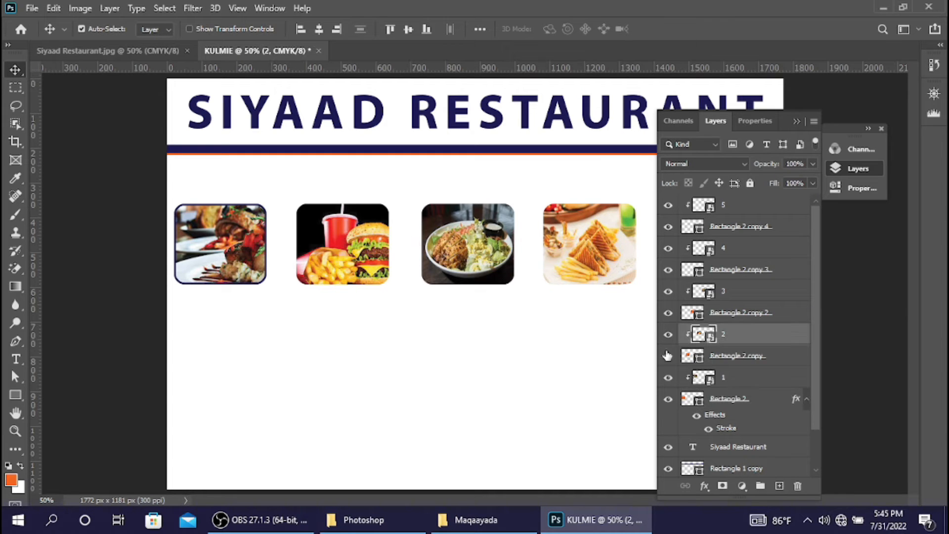
{"action": "left_click", "coordinate": [728, 357]}
{"action": "right_click", "coordinate": [728, 357]}
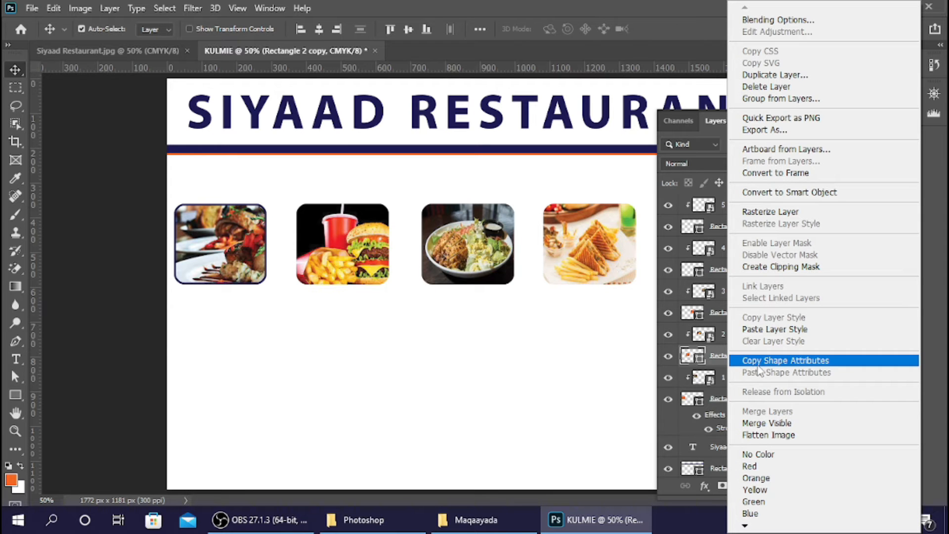
{"action": "left_click", "coordinate": [767, 329]}
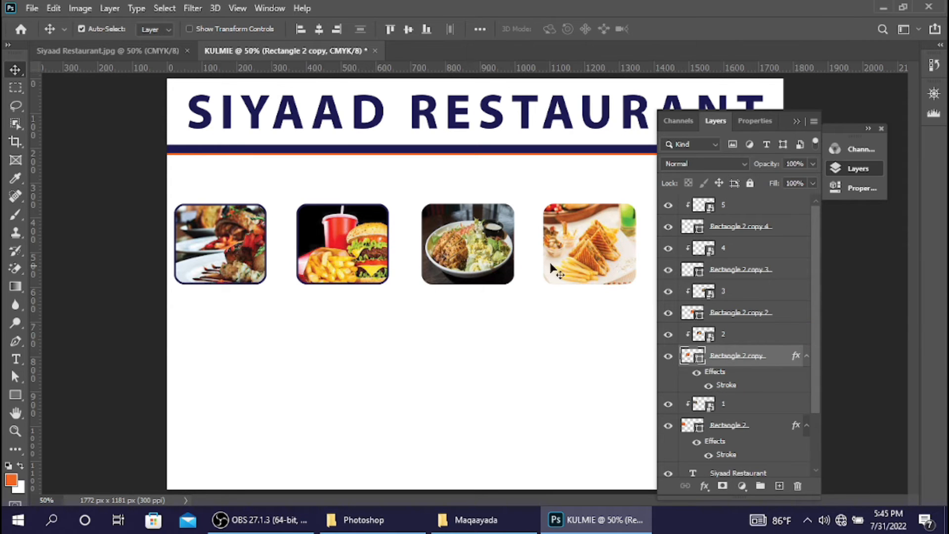
Paste the copied stroke style onto the rounded rectangles behind the salad and sandwich photos
{"action": "left_click", "coordinate": [505, 244]}
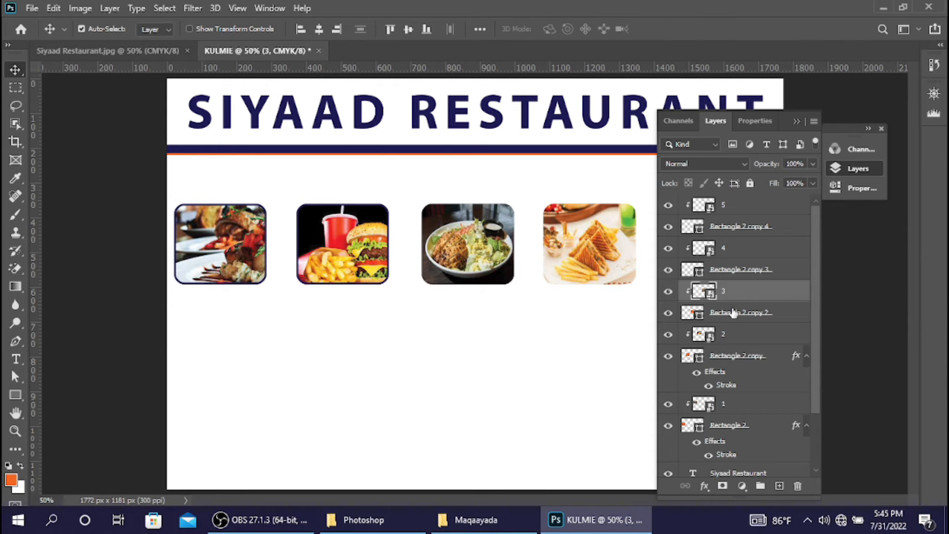
{"action": "left_click", "coordinate": [735, 314]}
{"action": "right_click", "coordinate": [734, 314]}
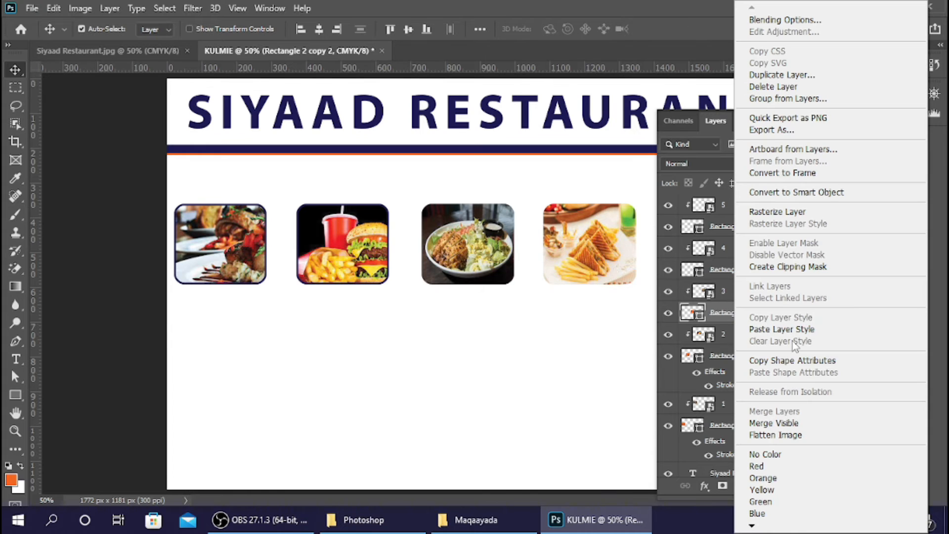
{"action": "left_click", "coordinate": [793, 336]}
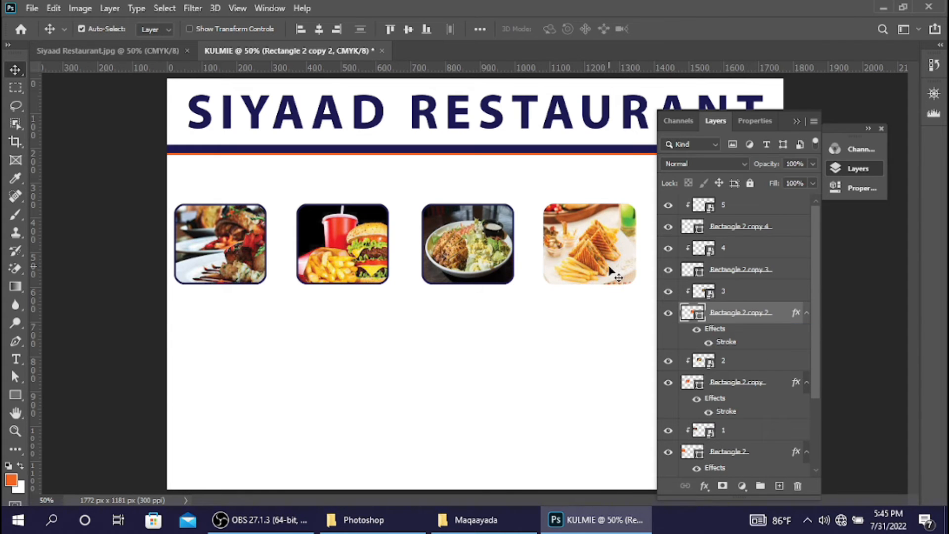
{"action": "right_click", "coordinate": [768, 249]}
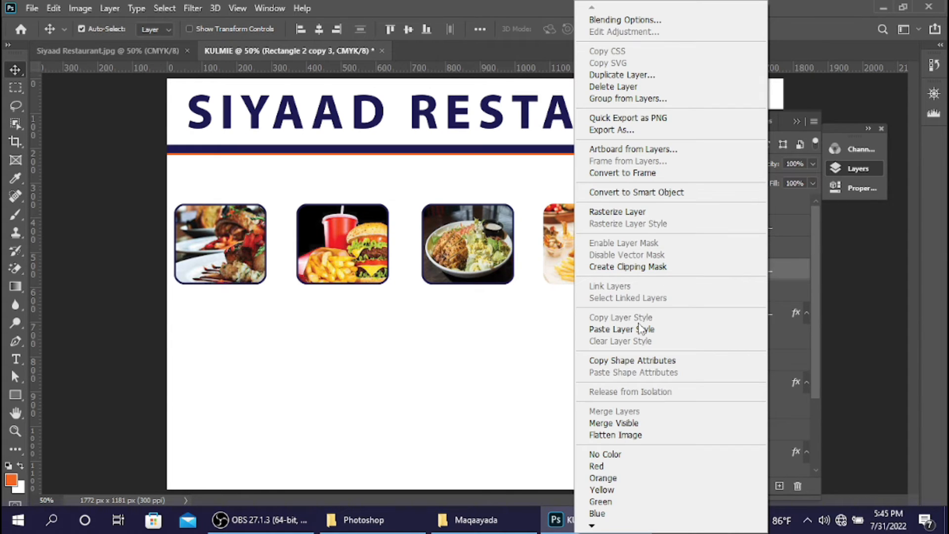
{"action": "left_click", "coordinate": [641, 329]}
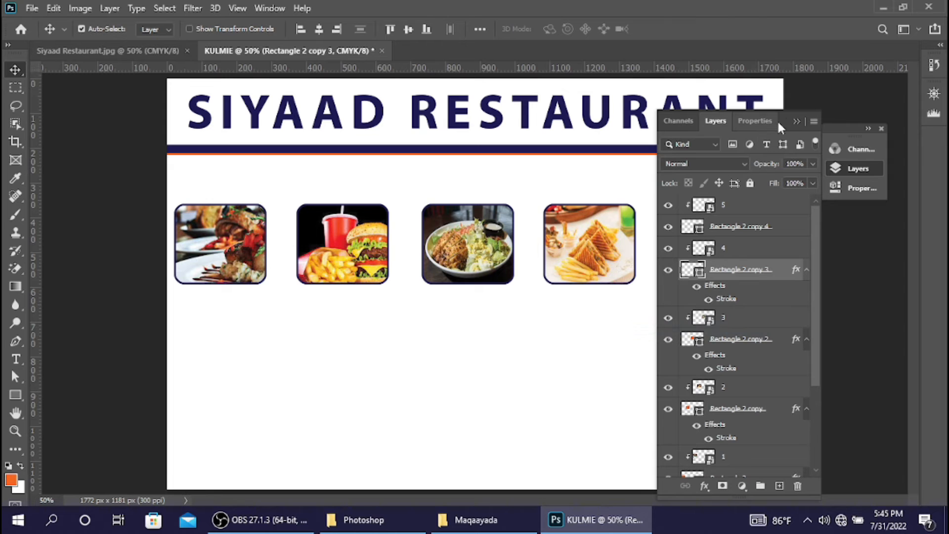
Paste the copied stroke style onto the fifth frame behind the pancake photo and move the layer list clear of the artwork
{"action": "left_click_drag", "start_coordinate": [788, 121], "coordinate": [360, 163]}
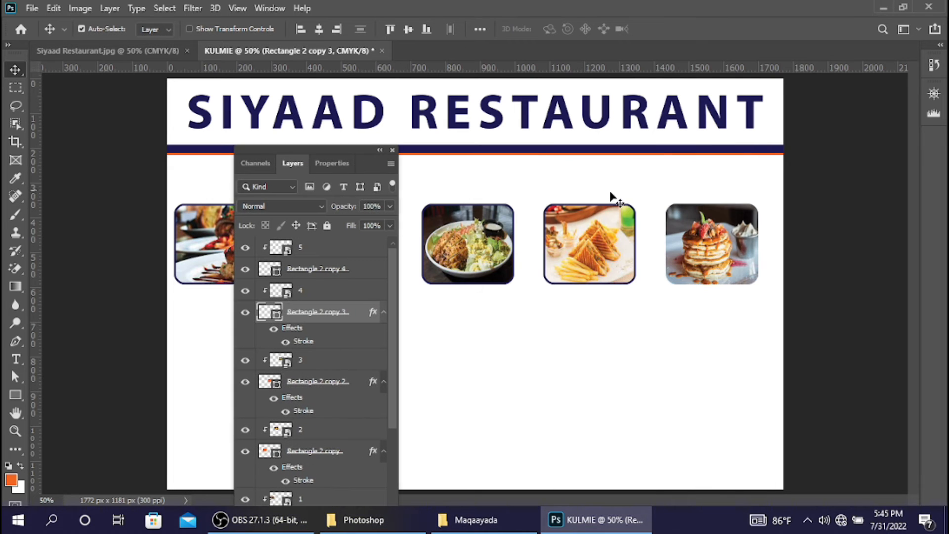
{"action": "left_click", "coordinate": [676, 241]}
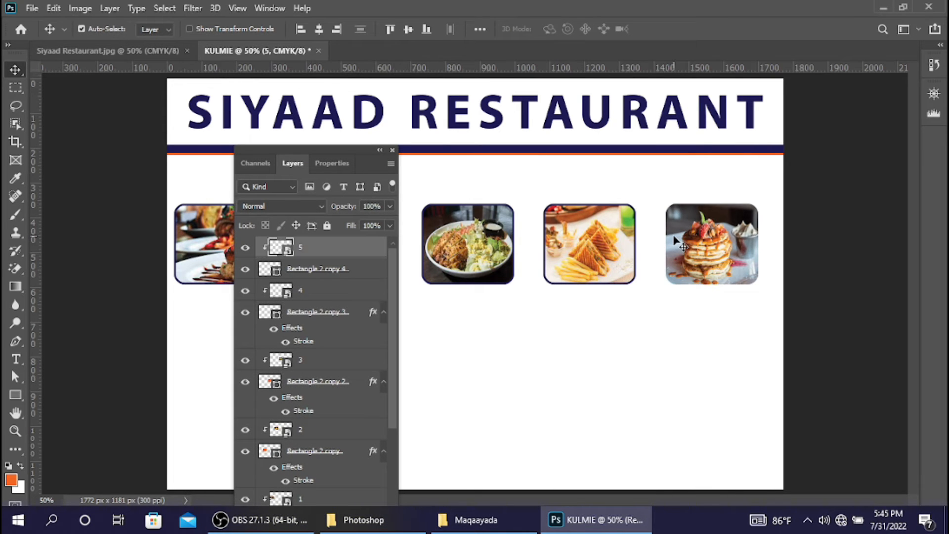
{"action": "left_click", "coordinate": [360, 275]}
{"action": "right_click", "coordinate": [707, 229]}
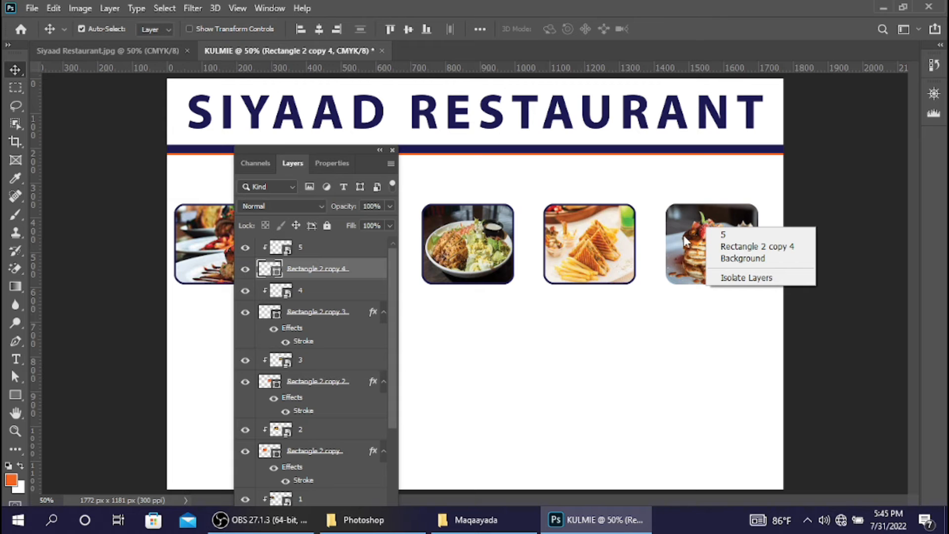
{"action": "right_click", "coordinate": [315, 270]}
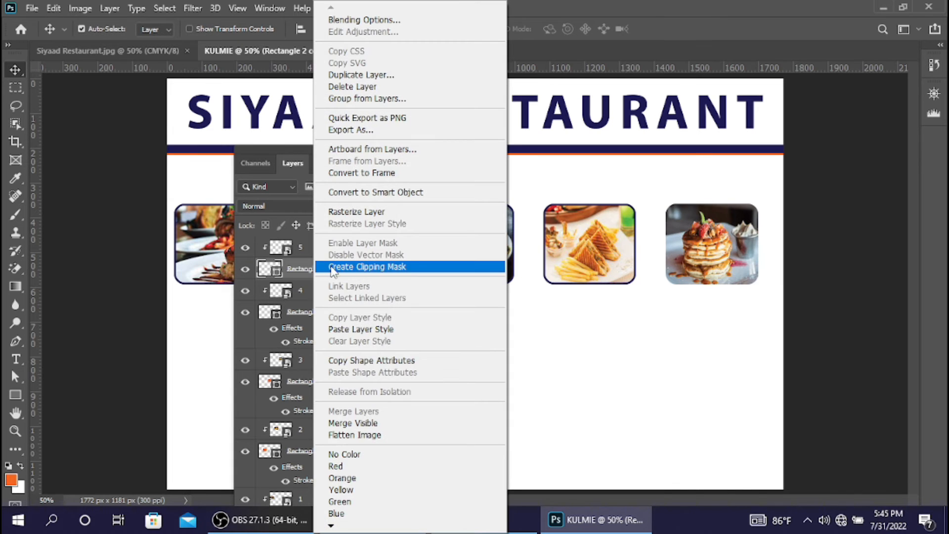
{"action": "left_click", "coordinate": [356, 329]}
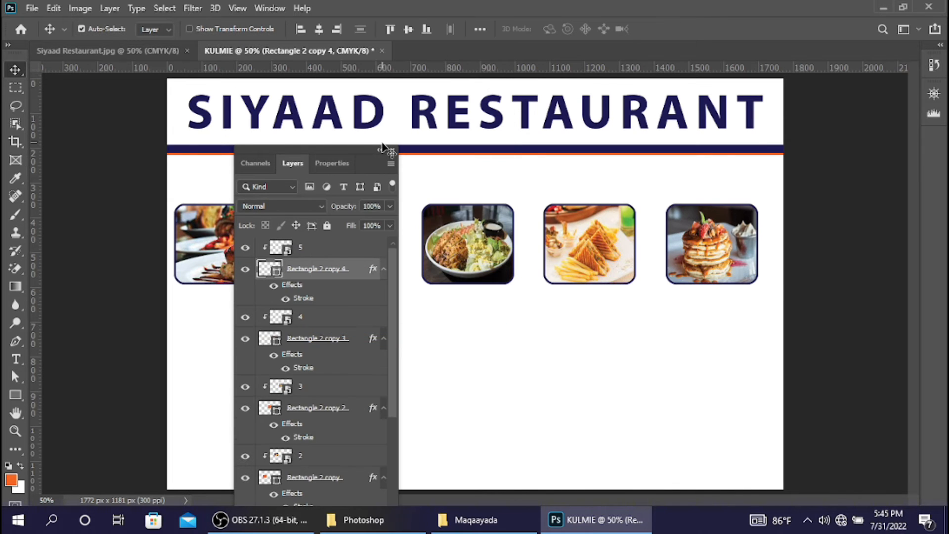
{"action": "left_click", "coordinate": [391, 150]}
{"action": "left_click_drag", "start_coordinate": [262, 150], "coordinate": [843, 110]}
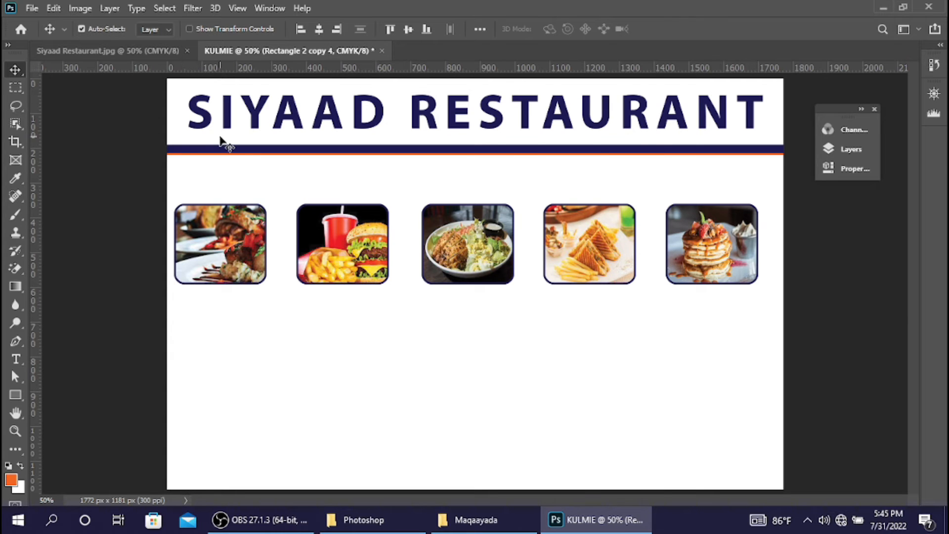
Check the caption labels in the Siyaad Restaurant.jpg reference and draw a rectangle about 288 x 49 px along the first photo's lower edge
{"action": "left_click", "coordinate": [137, 50]}
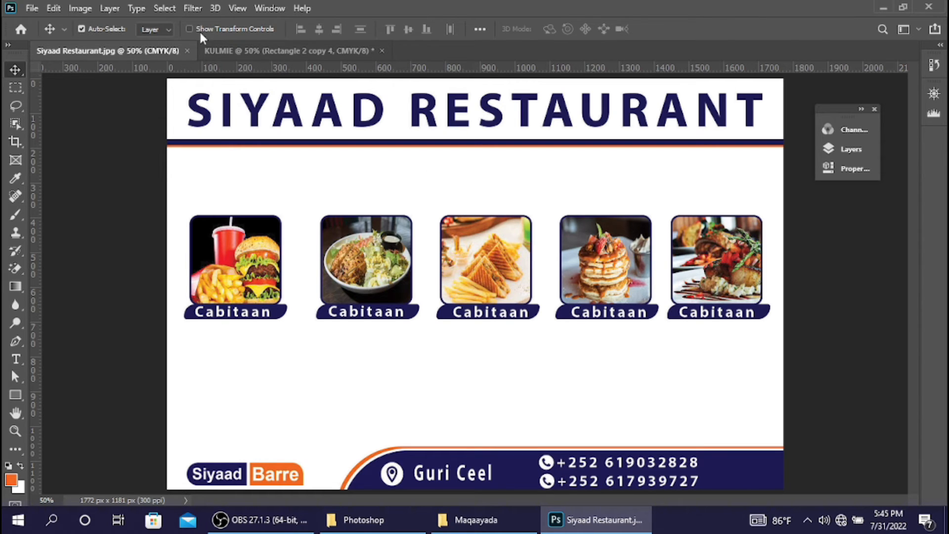
{"action": "left_click", "coordinate": [233, 52]}
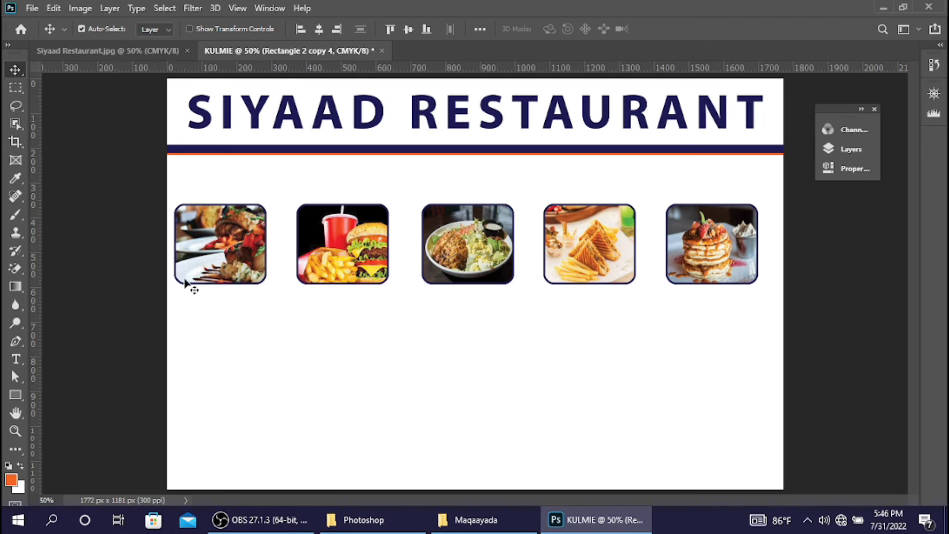
{"action": "left_click", "coordinate": [97, 342]}
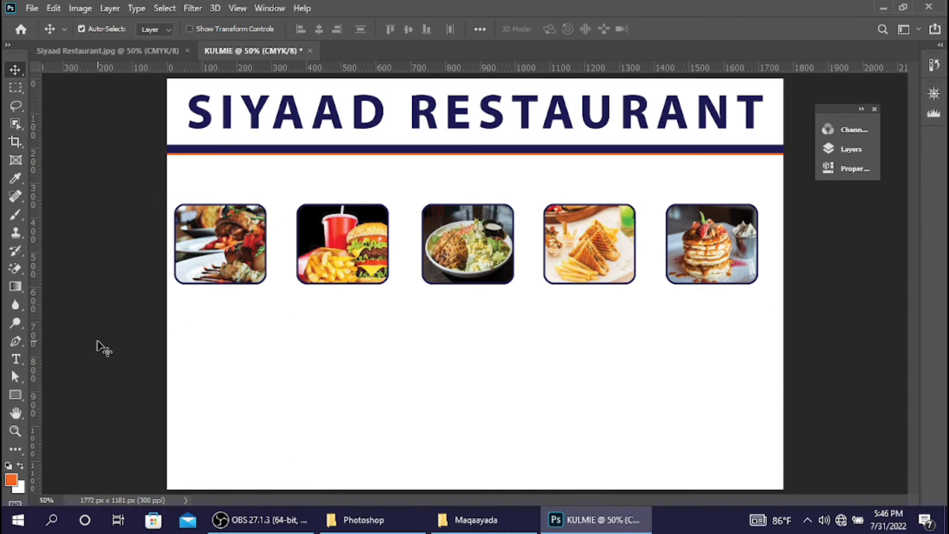
{"action": "left_click", "coordinate": [7, 398]}
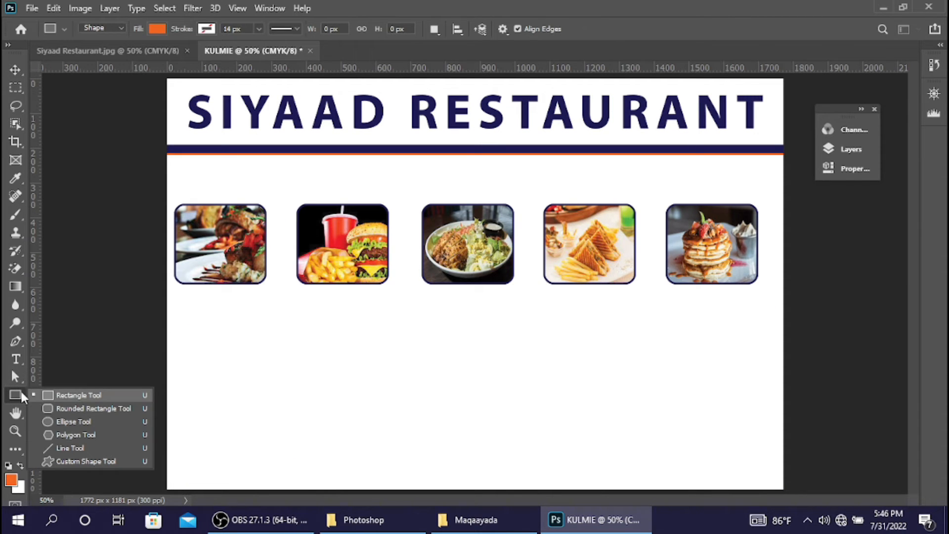
{"action": "left_click", "coordinate": [44, 395]}
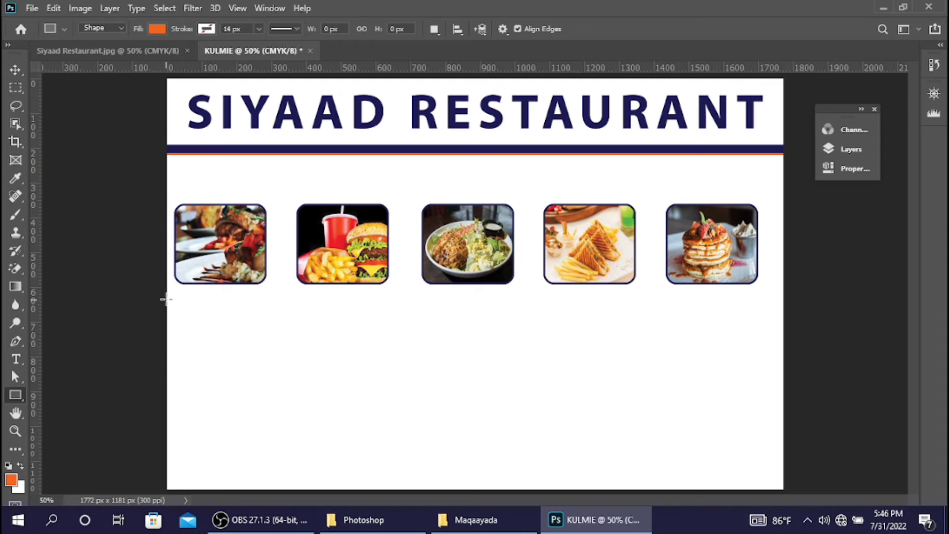
{"action": "left_click_drag", "start_coordinate": [170, 282], "coordinate": [271, 299]}
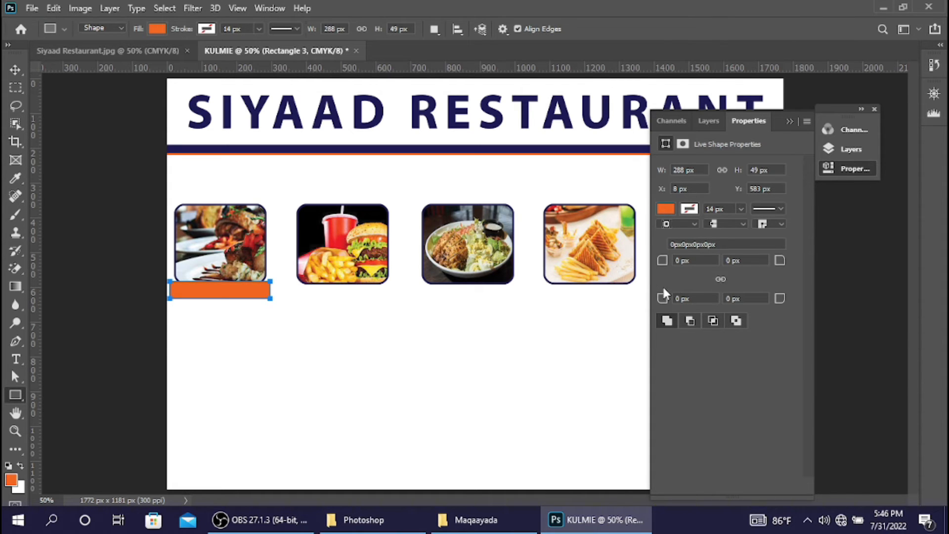
Round the label rectangle's top-right corner to 49 px and its bottom-left corner to about 37 px
{"action": "left_click_drag", "start_coordinate": [663, 299], "coordinate": [694, 296]}
{"action": "left_click", "coordinate": [779, 260]}
{"action": "left_click_drag", "start_coordinate": [762, 278], "coordinate": [809, 265]}
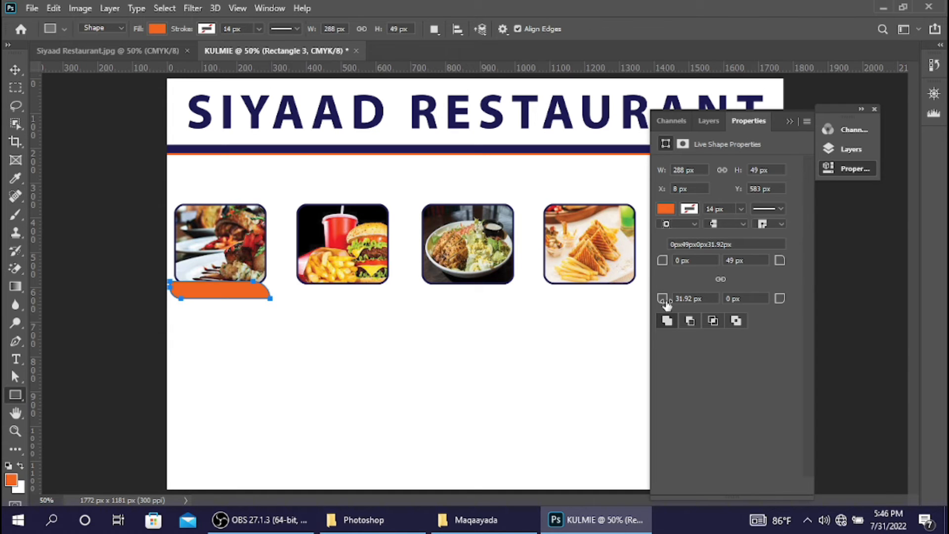
{"action": "left_click_drag", "start_coordinate": [667, 304], "coordinate": [672, 303]}
{"action": "left_click", "coordinate": [16, 70]}
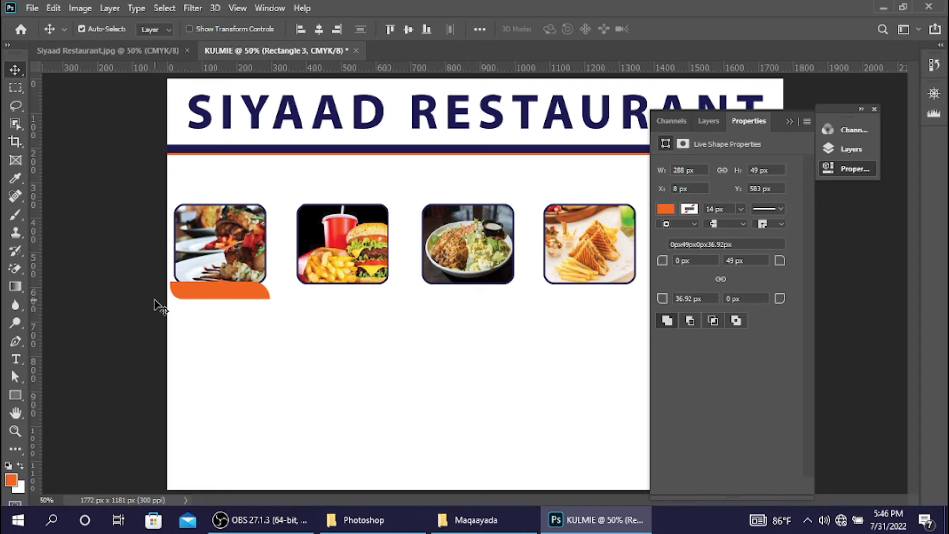
Fill the caption label under the first photo with the navy 1c1a54 sampled from the SIYAAD RESTAURANT heading
{"action": "left_click", "coordinate": [15, 395]}
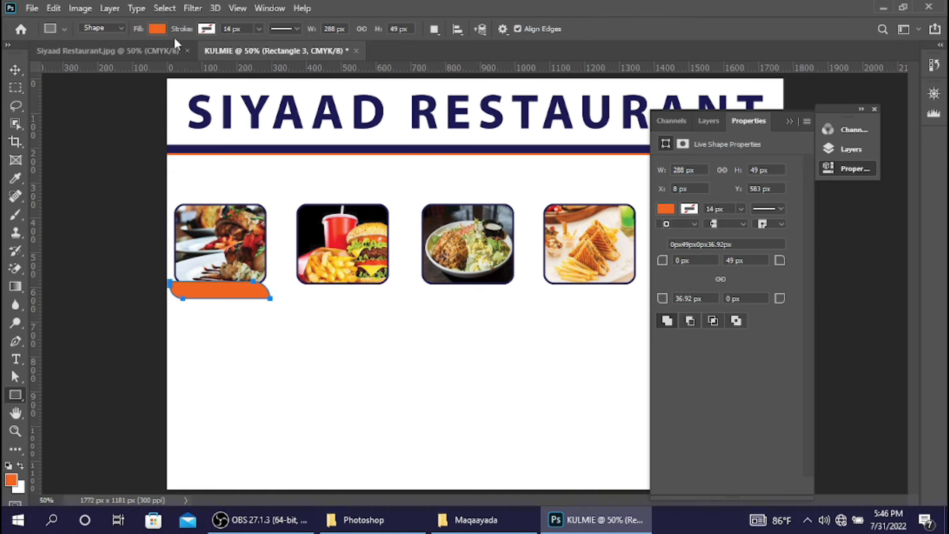
{"action": "left_click", "coordinate": [157, 29]}
{"action": "left_click", "coordinate": [243, 56]}
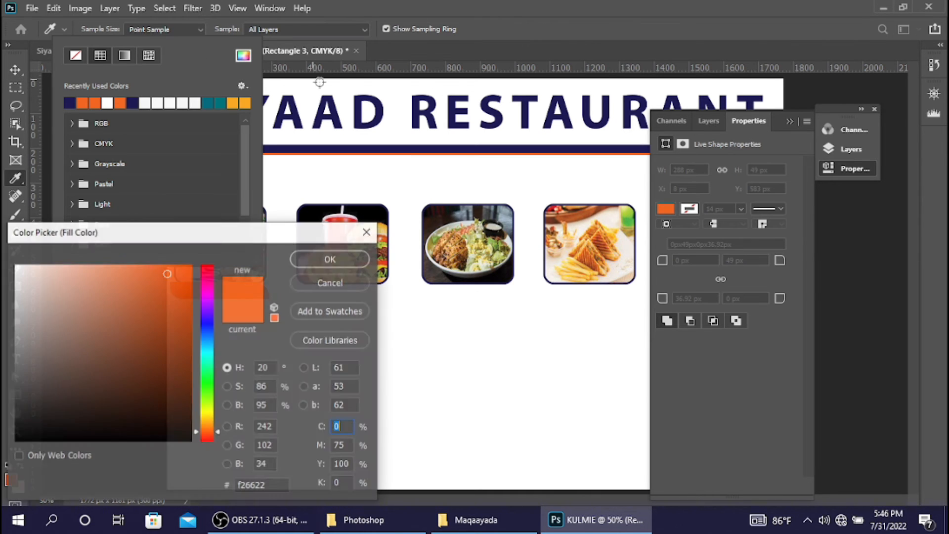
{"action": "left_click", "coordinate": [372, 98]}
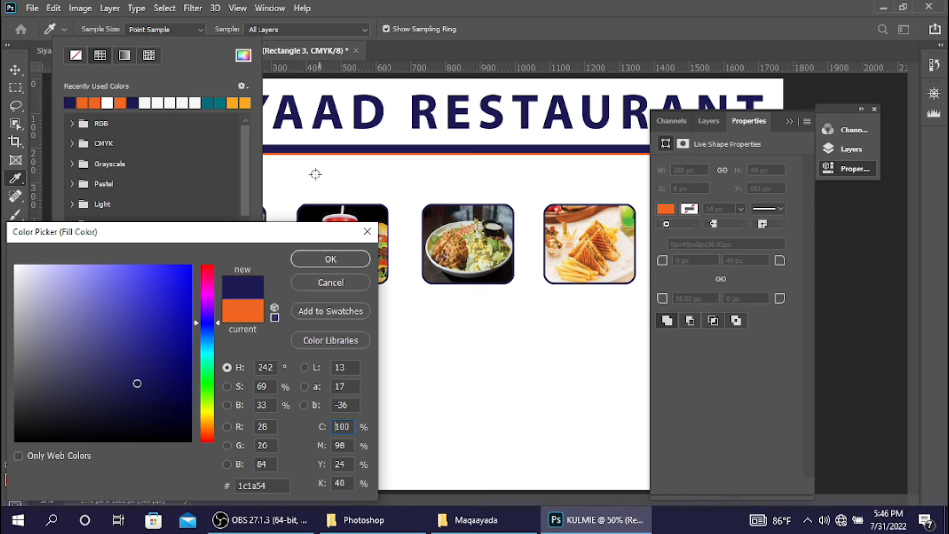
{"action": "left_click", "coordinate": [331, 260]}
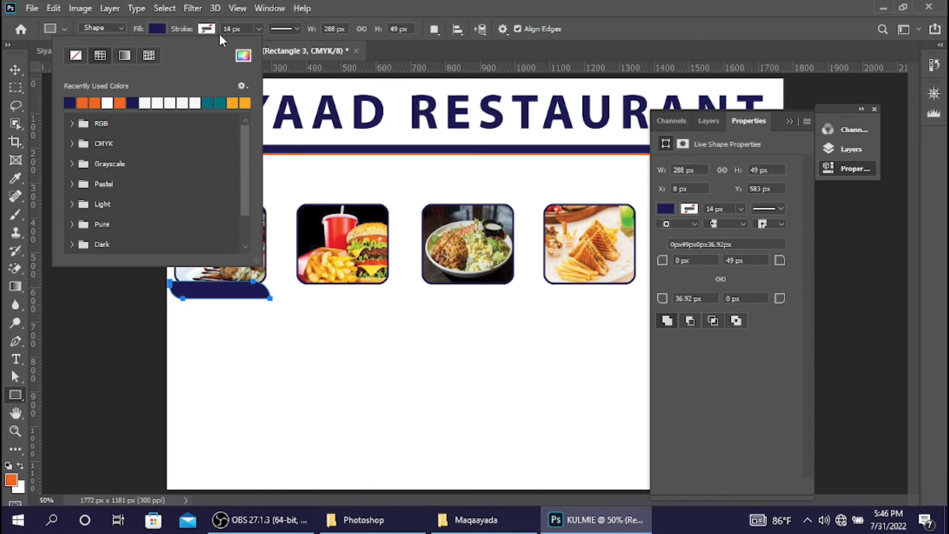
Place copies of the navy caption label beneath the burger and salad photos and clear the shape properties off the artwork
{"action": "left_click", "coordinate": [16, 70]}
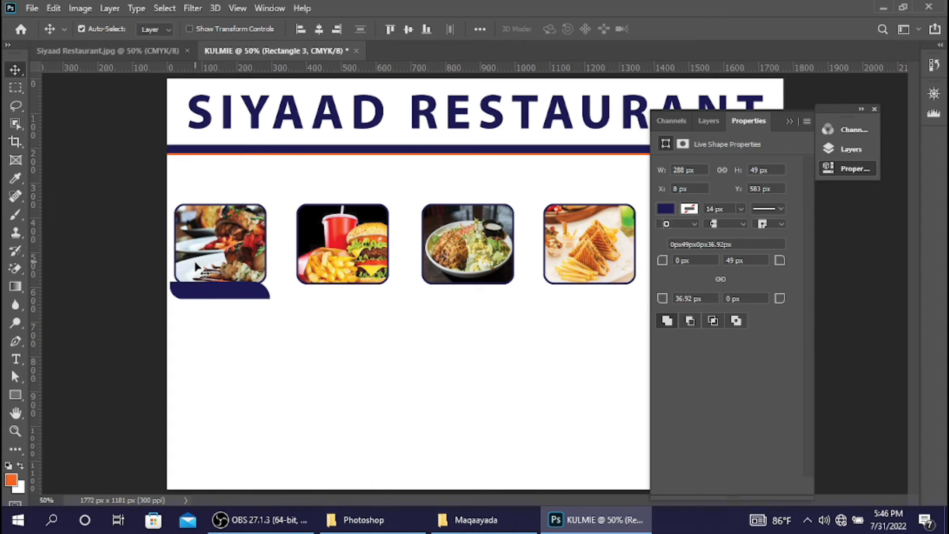
{"action": "left_click_drag", "start_coordinate": [216, 290], "coordinate": [466, 300]}
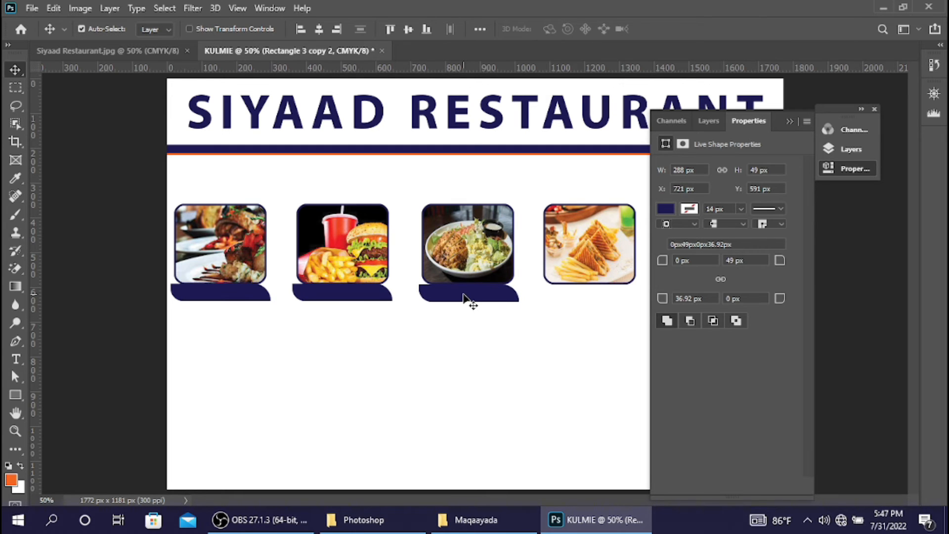
{"action": "left_click", "coordinate": [790, 121]}
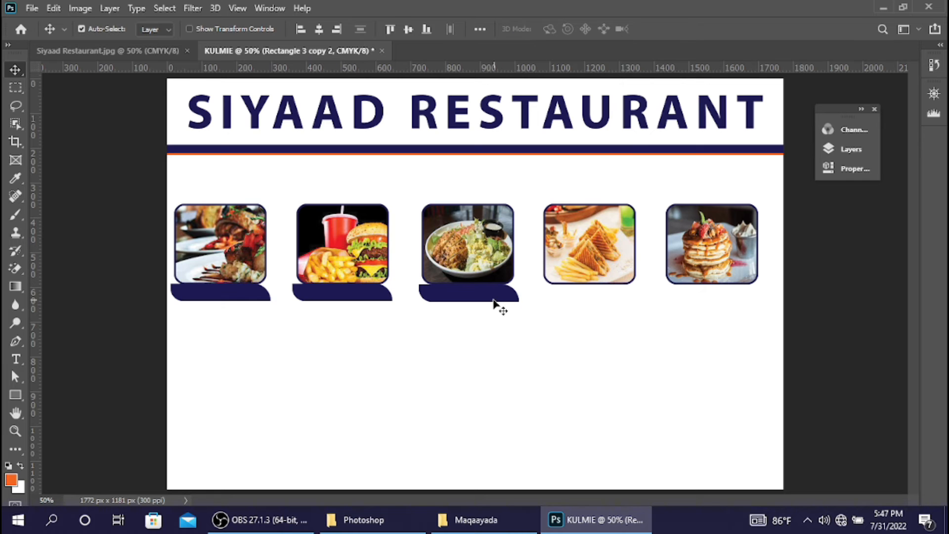
Nudge the caption label under the salad photo up against the photo's lower edge and deselect it
{"action": "key", "text": "Up"}
{"action": "key", "text": "Up"}
{"action": "key", "text": "Up"}
{"action": "key", "text": "Up"}
{"action": "key", "text": "Up"}
{"action": "key", "text": "Up"}
{"action": "key", "text": "Up"}
{"action": "key", "text": "Up"}
{"action": "key", "text": "Up"}
{"action": "key", "text": "Up"}
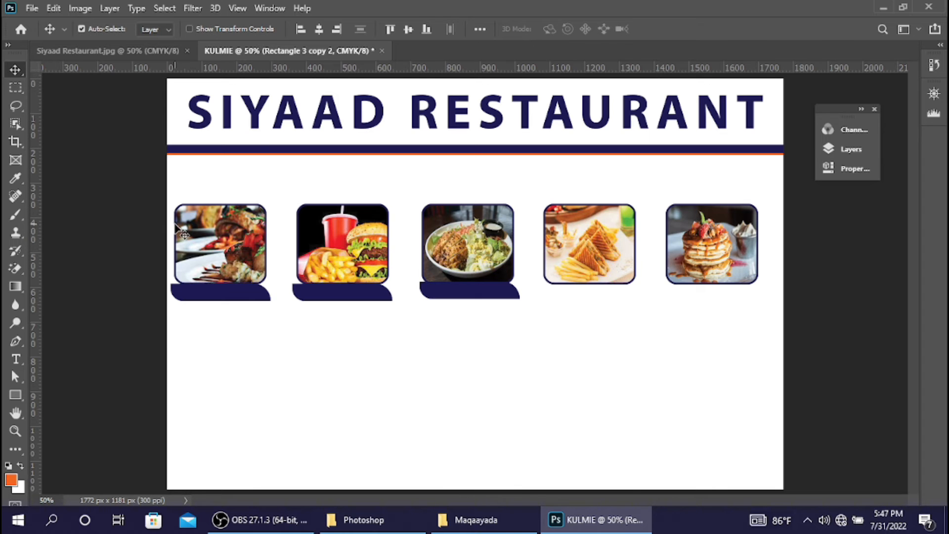
{"action": "left_click", "coordinate": [96, 352]}
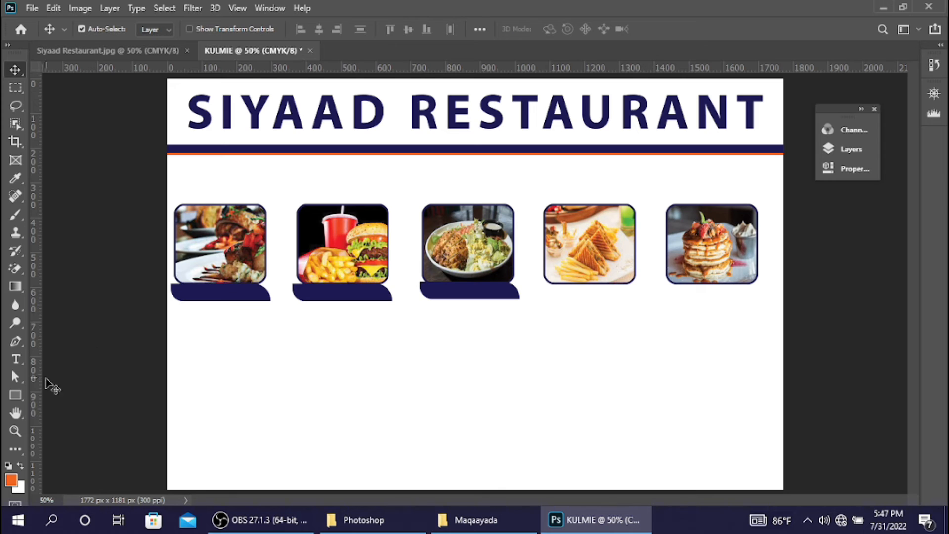
Draw an orange footer rectangle about 1534 x 318 px past the page's lower-right corner and round its top-left corner to 272 px
{"action": "left_click", "coordinate": [14, 394]}
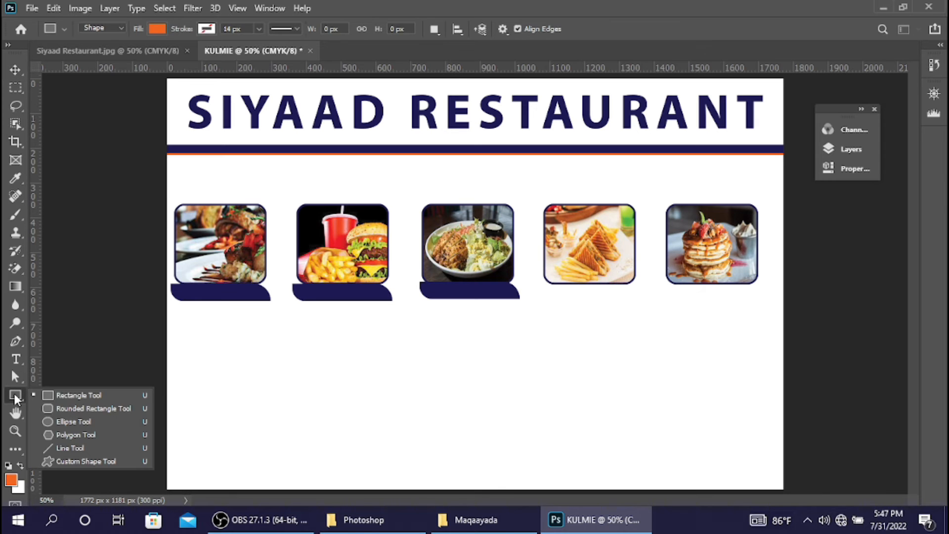
{"action": "left_click", "coordinate": [64, 394]}
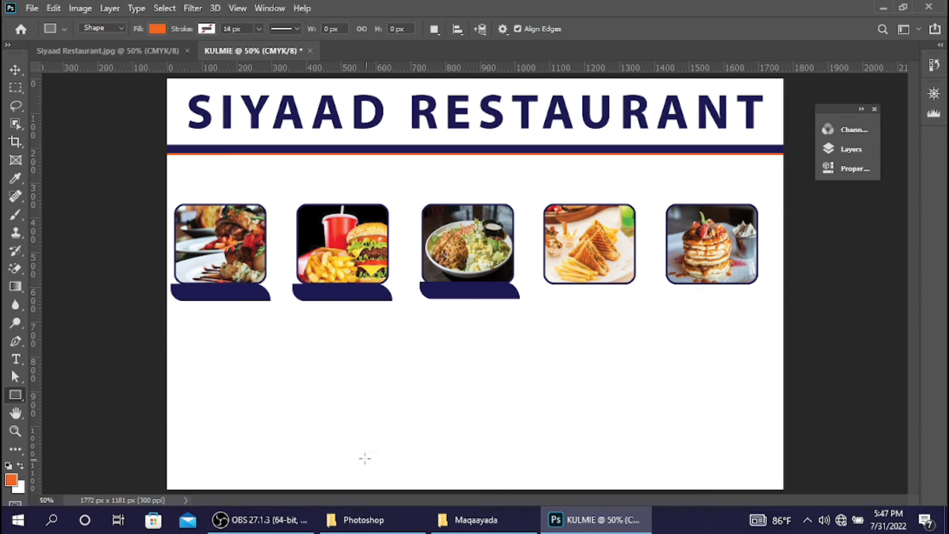
{"action": "left_click_drag", "start_coordinate": [339, 409], "coordinate": [873, 520]}
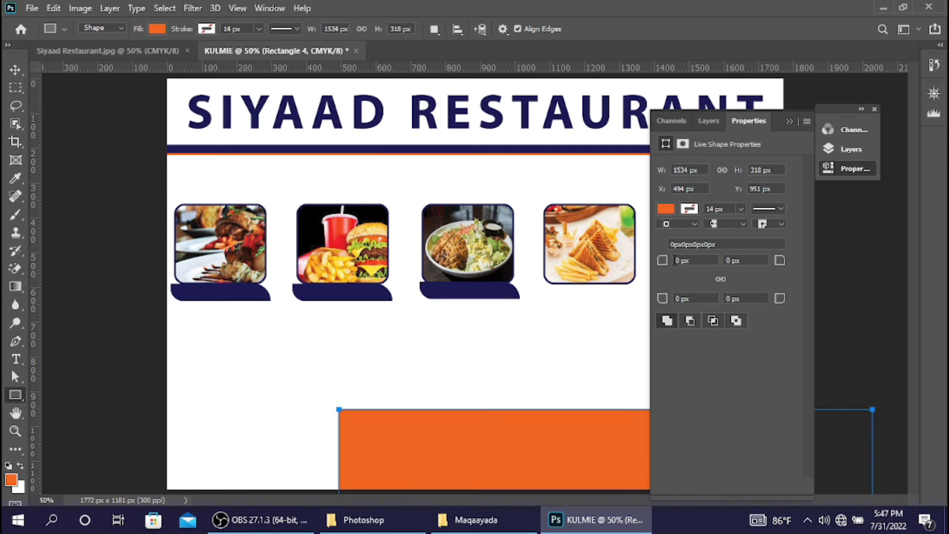
{"action": "left_click_drag", "start_coordinate": [663, 265], "coordinate": [851, 308]}
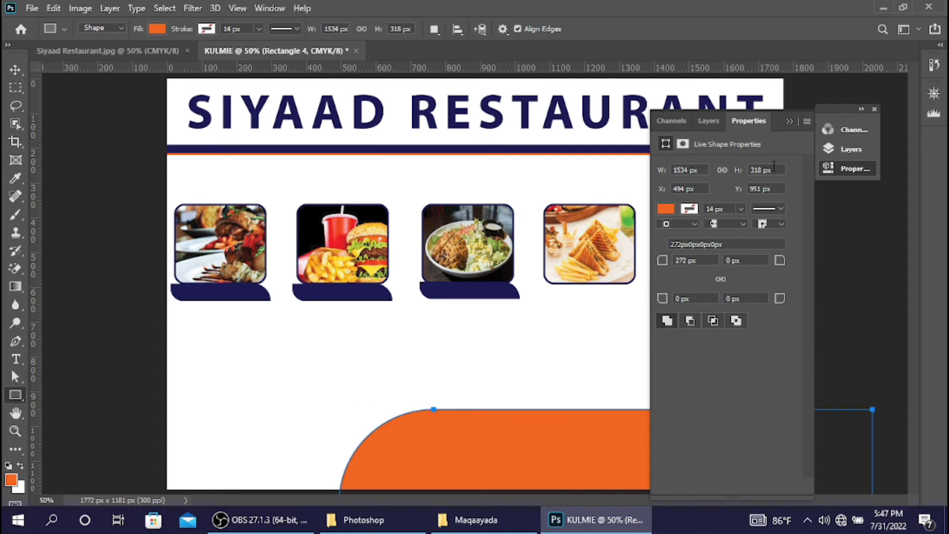
{"action": "left_click", "coordinate": [790, 122]}
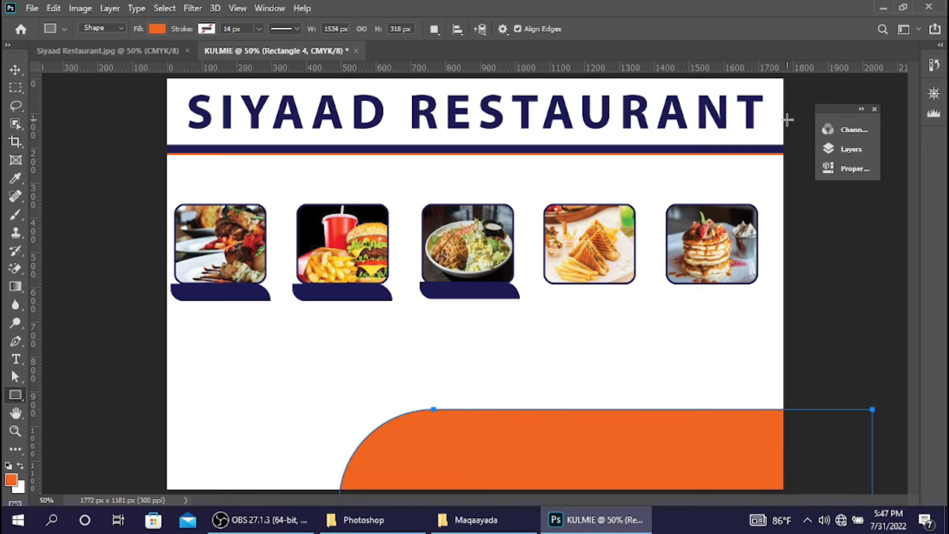
Move the orange footer shape down, duplicate its layer, and compare it with the footer in the Siyaad Restaurant.jpg reference
{"action": "left_click", "coordinate": [16, 70]}
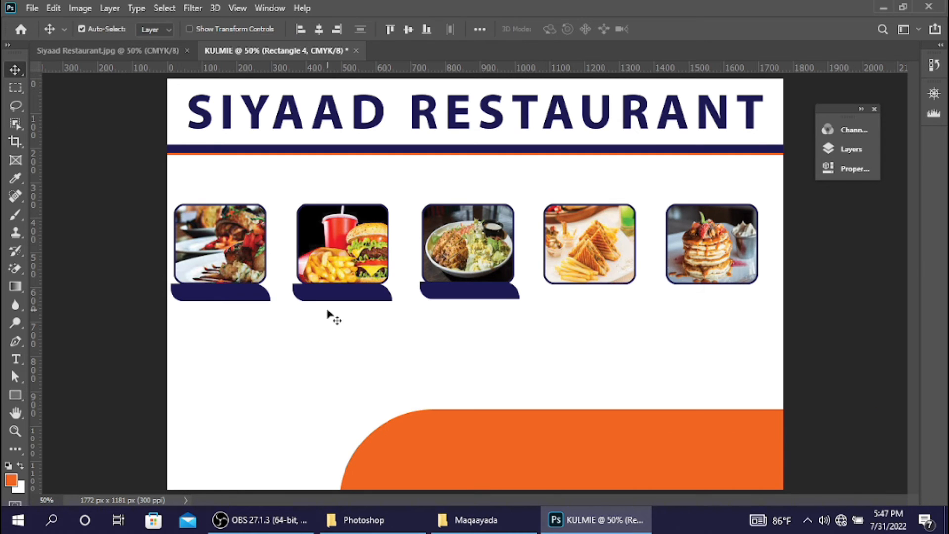
{"action": "left_click_drag", "start_coordinate": [486, 433], "coordinate": [487, 458]}
{"action": "key", "text": "ctrl+j"}
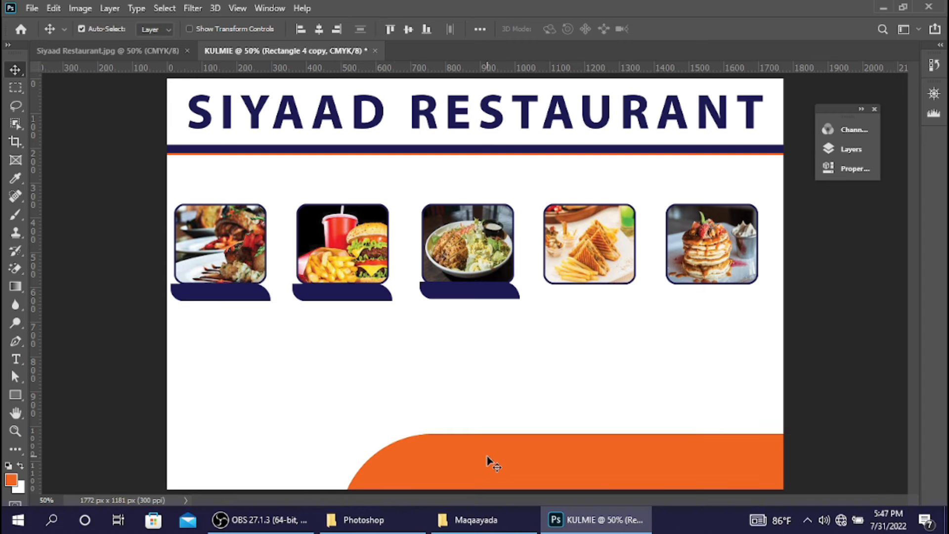
{"action": "left_click", "coordinate": [126, 49]}
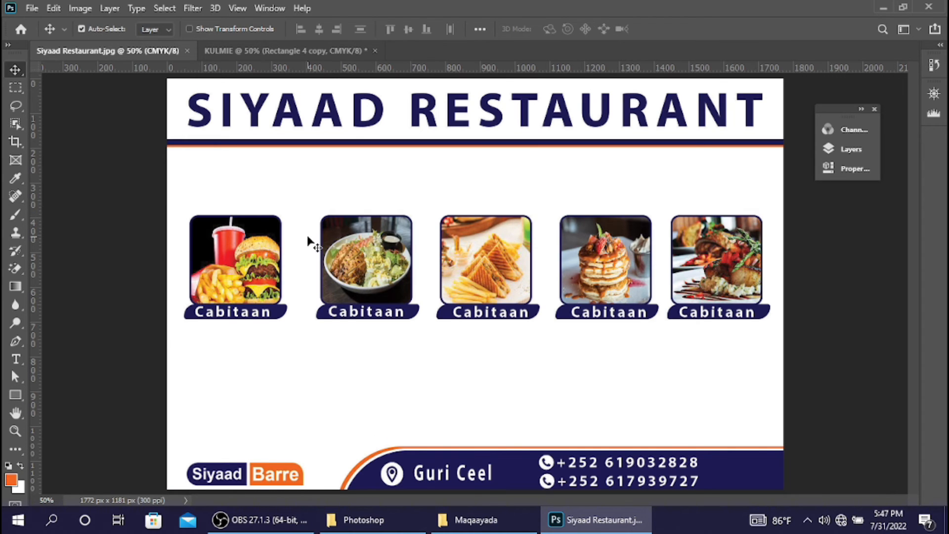
{"action": "left_click", "coordinate": [307, 54]}
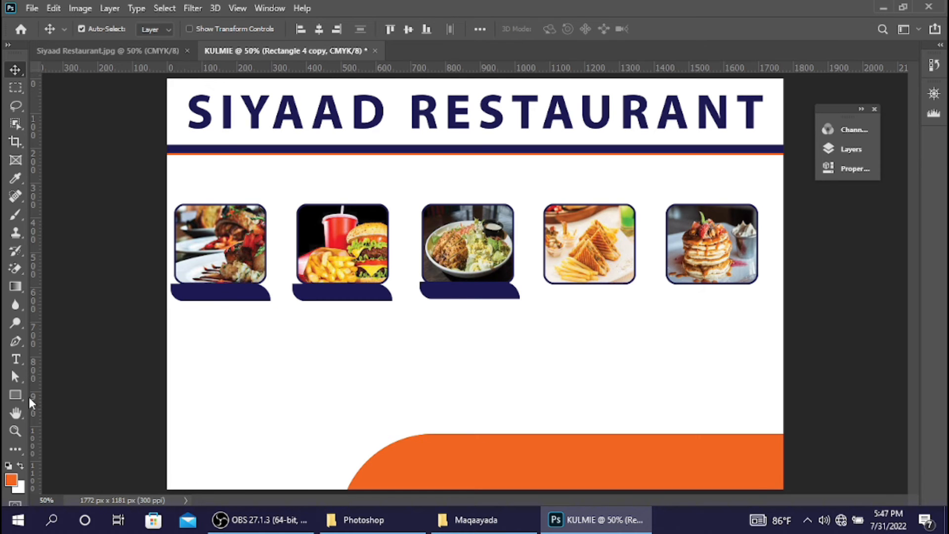
Fill the duplicated footer shape with the navy 1c1a54 sampled from the heading text
{"action": "left_click", "coordinate": [15, 395]}
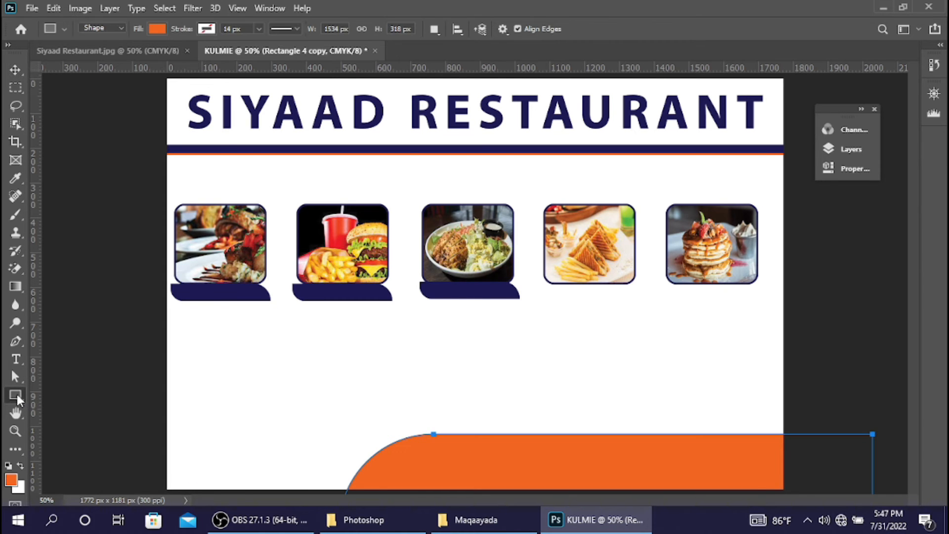
{"action": "left_click", "coordinate": [165, 30]}
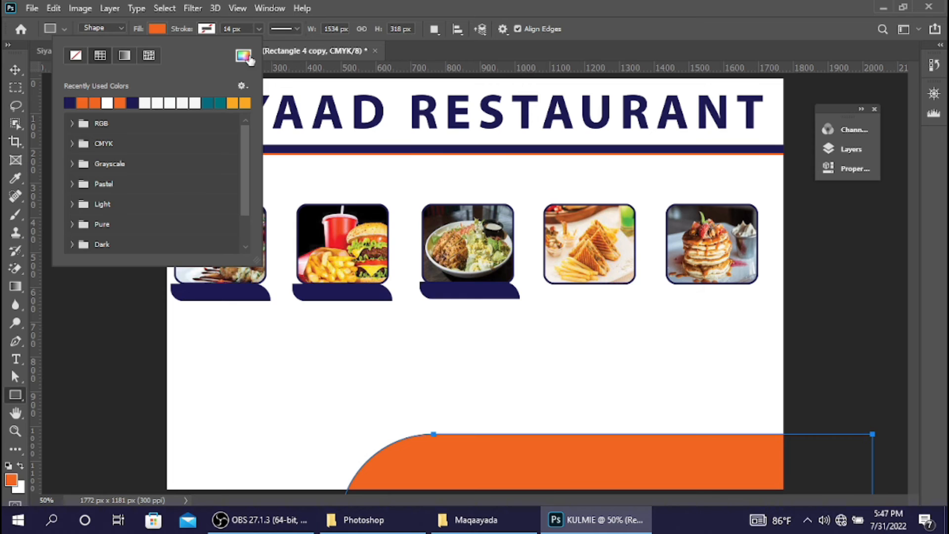
{"action": "left_click", "coordinate": [249, 58]}
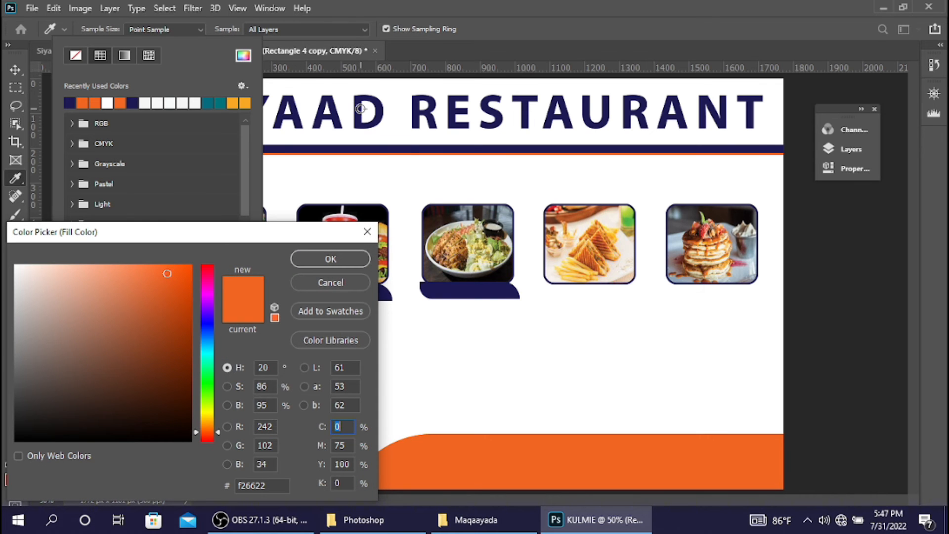
{"action": "left_click", "coordinate": [361, 108]}
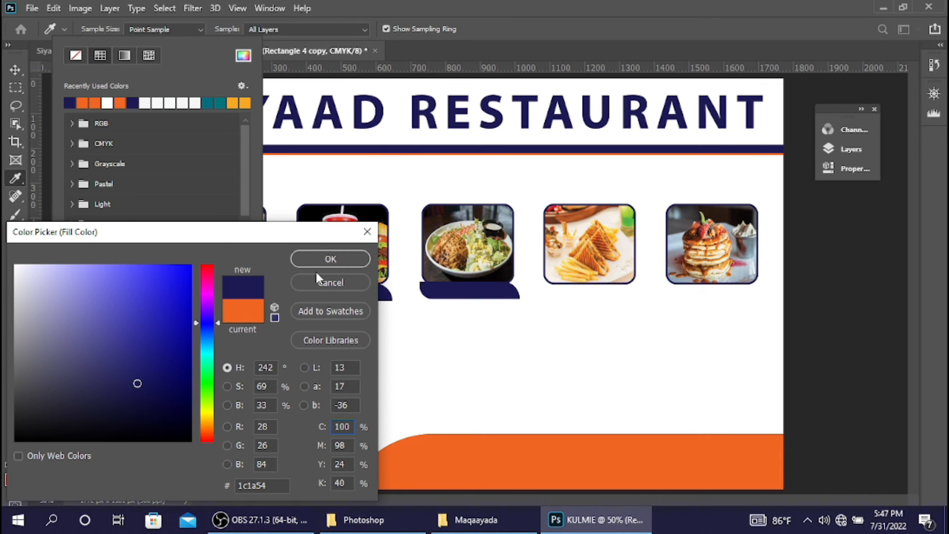
{"action": "left_click", "coordinate": [326, 259]}
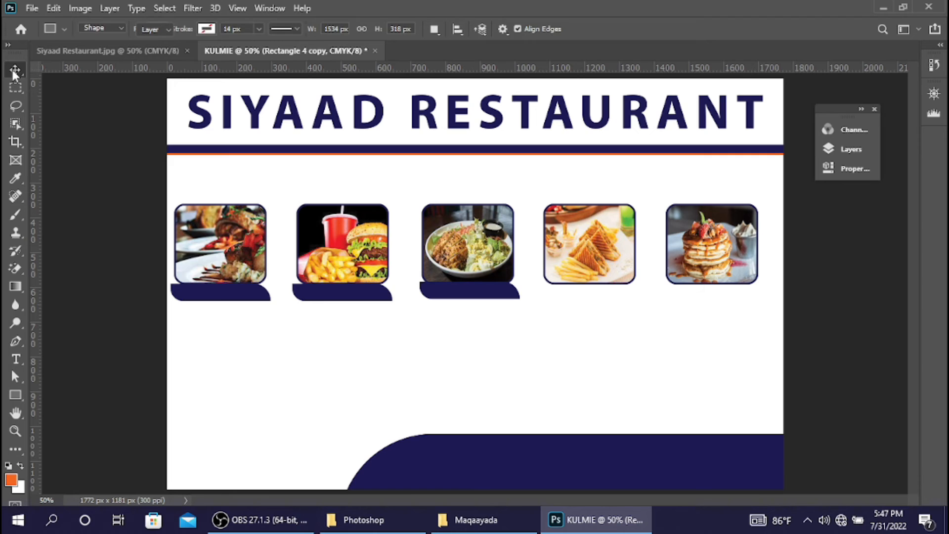
{"action": "key", "text": "v"}
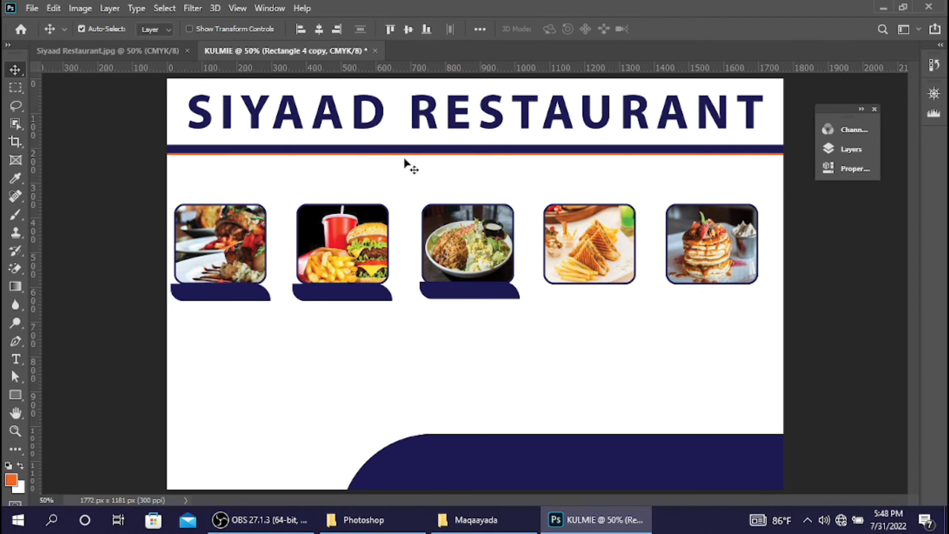
Nudge the original orange footer shape up and slightly left so it forms an orange border around the navy one
{"action": "left_click", "coordinate": [858, 149]}
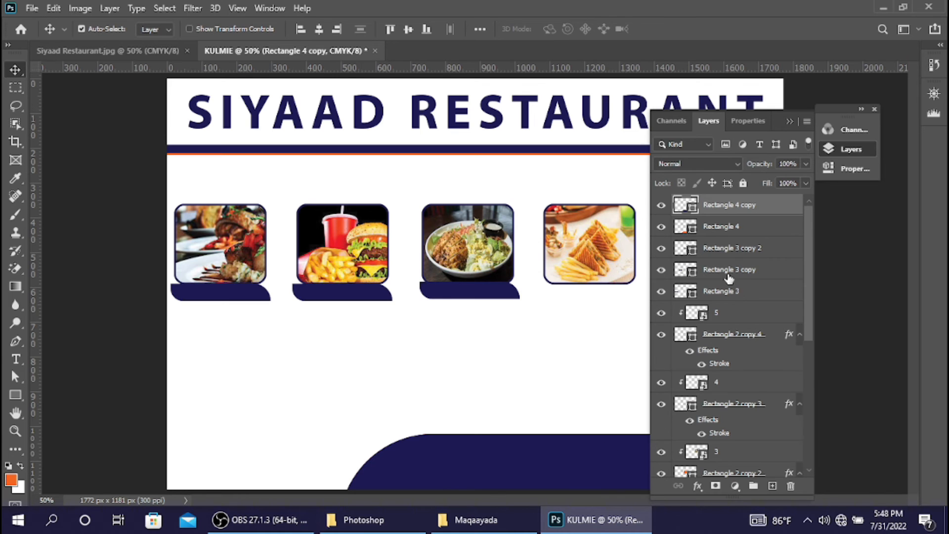
{"action": "left_click", "coordinate": [745, 228]}
{"action": "key", "text": "Up"}
{"action": "key", "text": "Up"}
{"action": "key", "text": "Up"}
{"action": "key", "text": "Up"}
{"action": "key", "text": "Up"}
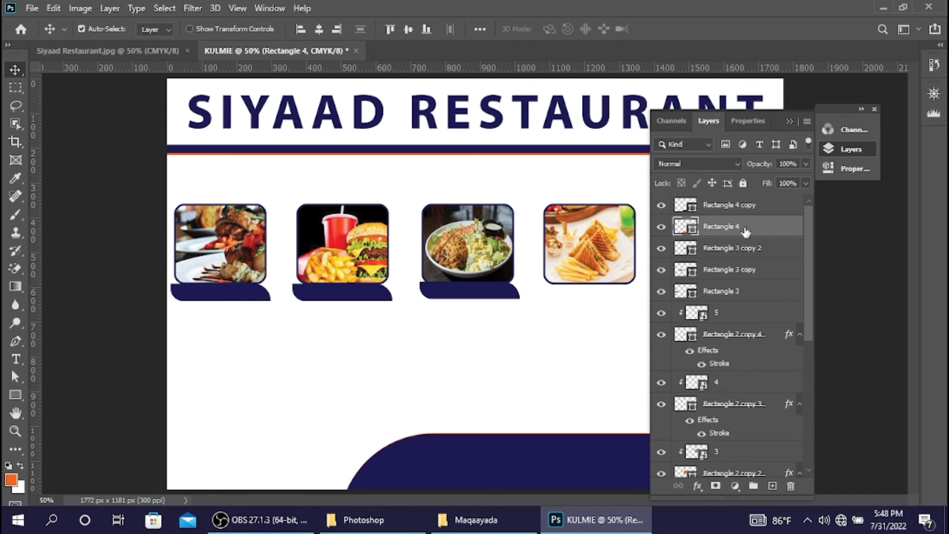
{"action": "key", "text": "Left"}
{"action": "key", "text": "Left"}
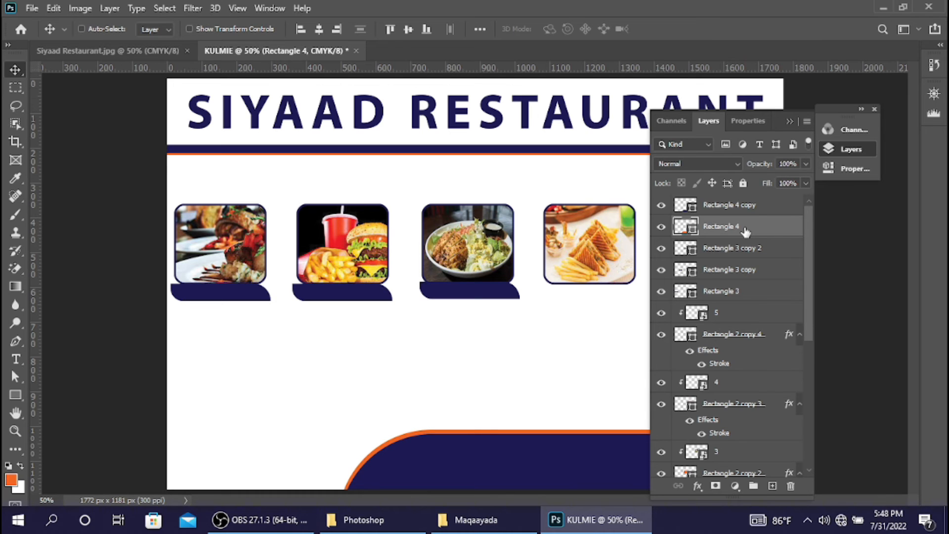
Duplicate the orange footer shape, fill the copy white and offset it slightly to leave a thin orange edge
{"action": "key", "text": "ctrl+j"}
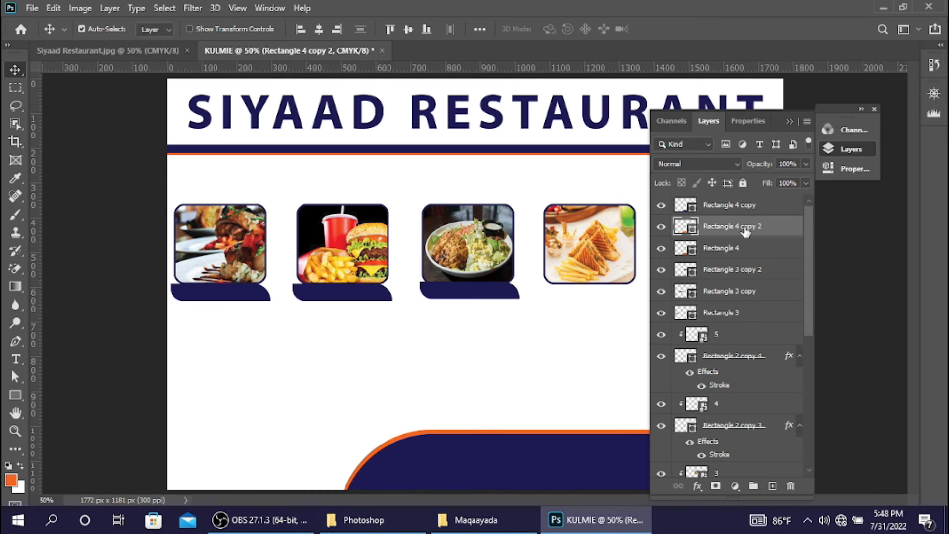
{"action": "left_click", "coordinate": [17, 396]}
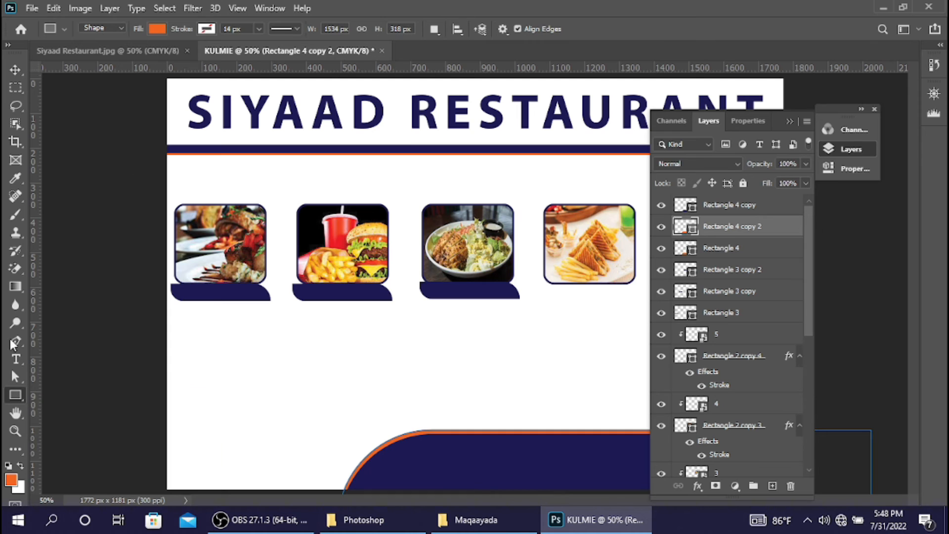
{"action": "left_click", "coordinate": [157, 30]}
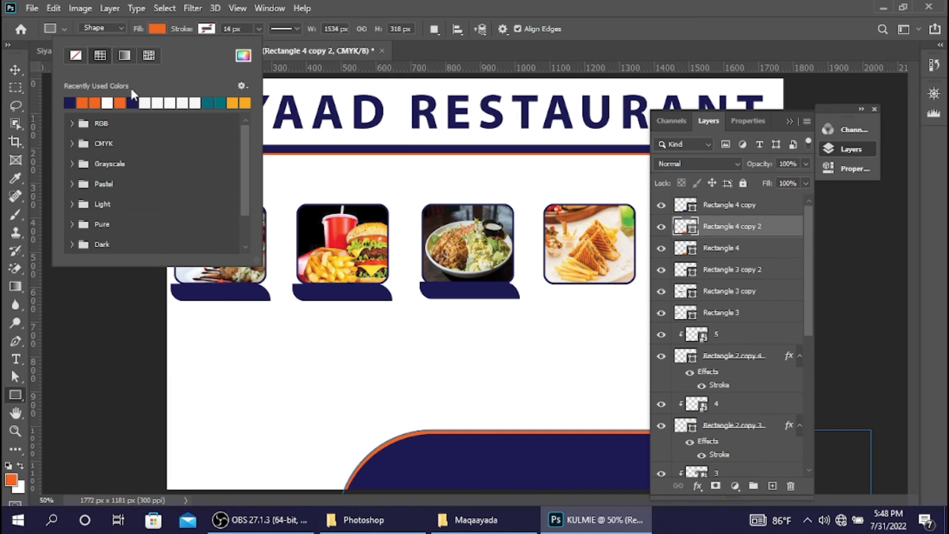
{"action": "left_click", "coordinate": [109, 103]}
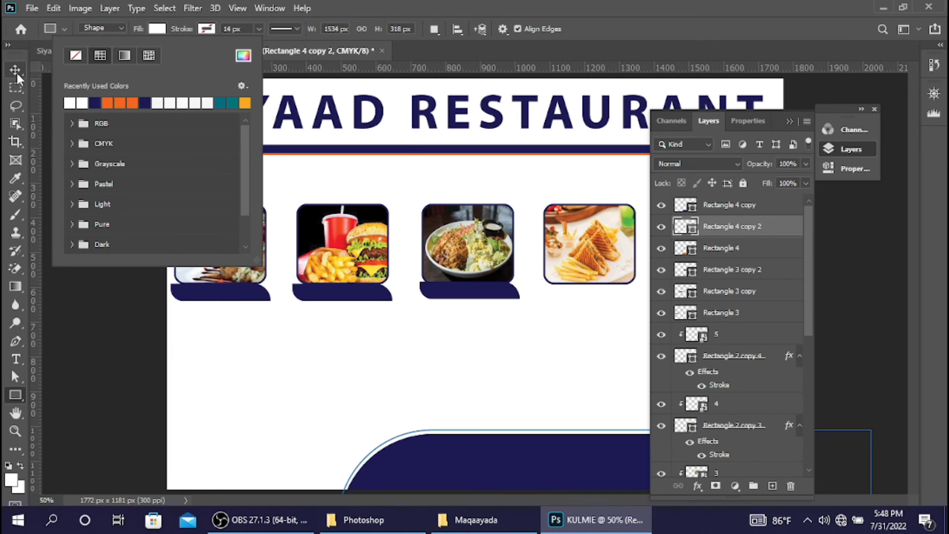
{"action": "left_click", "coordinate": [16, 72]}
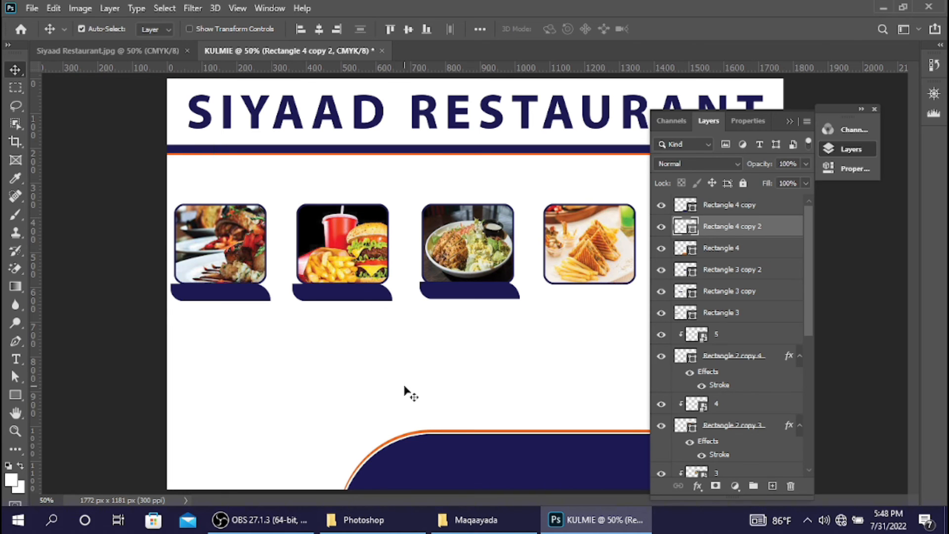
Nudge the navy footer shape slightly down to widen the white gap, collapse the layer list and deselect everything
{"action": "left_click", "coordinate": [509, 470]}
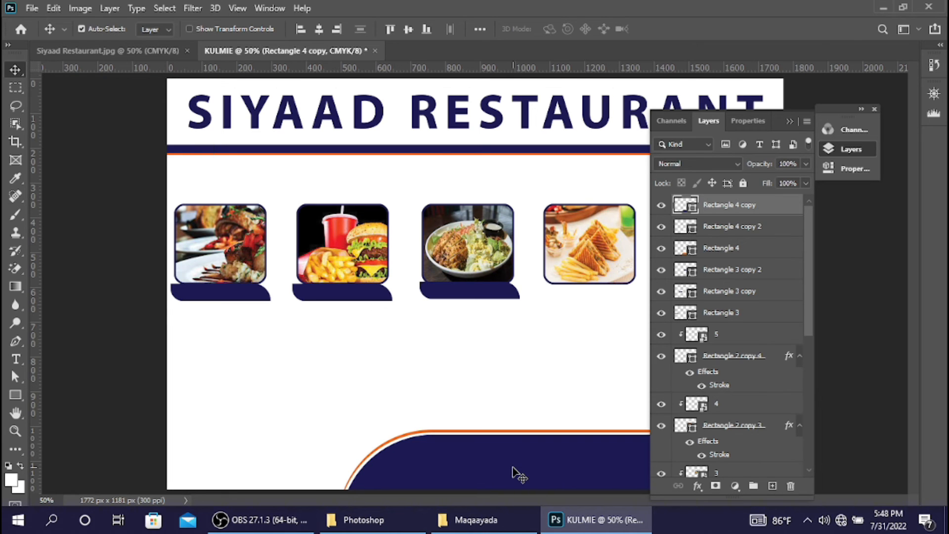
{"action": "left_click", "coordinate": [789, 123]}
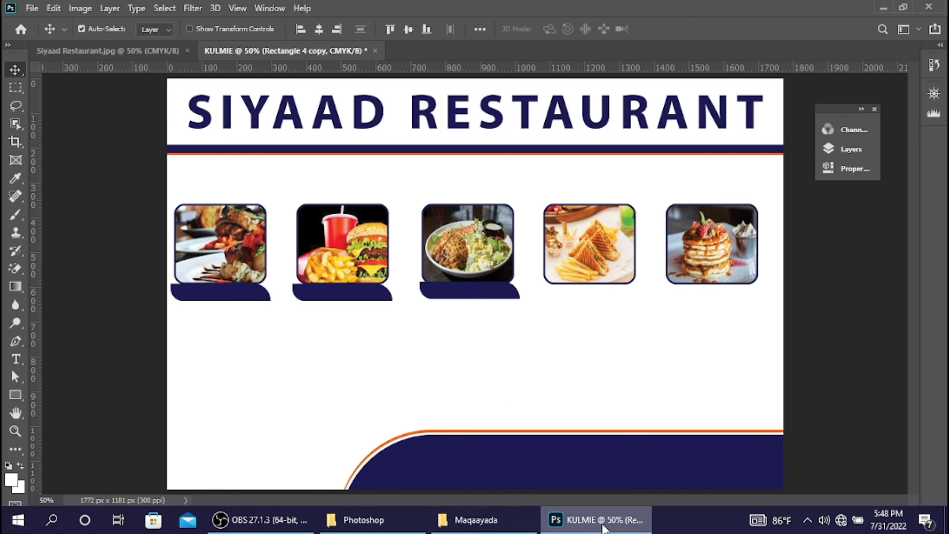
{"action": "left_click", "coordinate": [396, 404]}
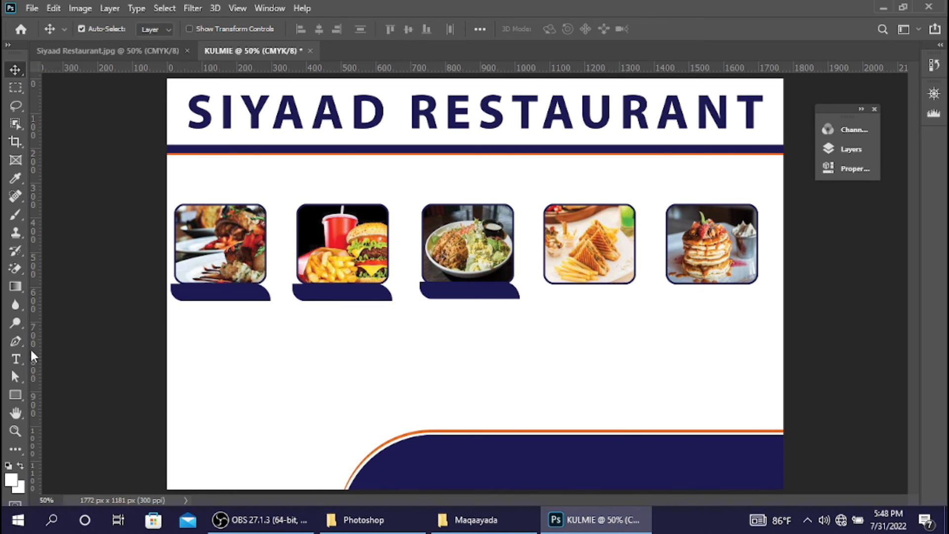
Add the white text "GURI CEEL" on the navy footer in Myriad Pro Bold at 14 pt
{"action": "left_click", "coordinate": [15, 359]}
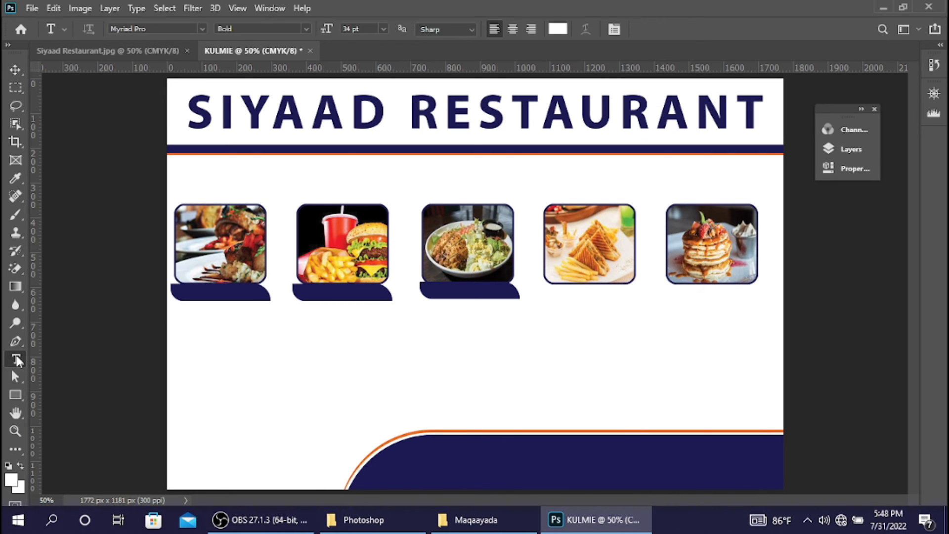
{"action": "left_click", "coordinate": [404, 470]}
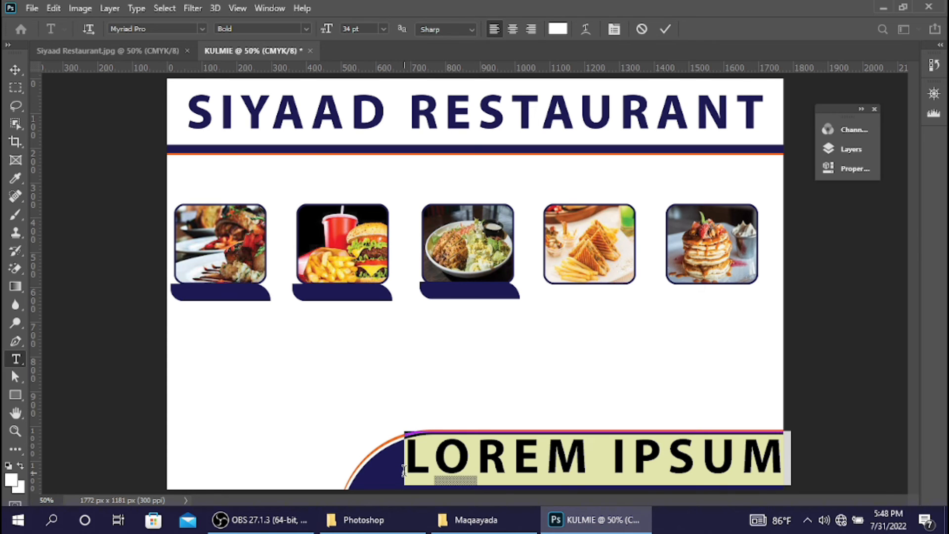
{"action": "type", "text": "GURI CEEL"}
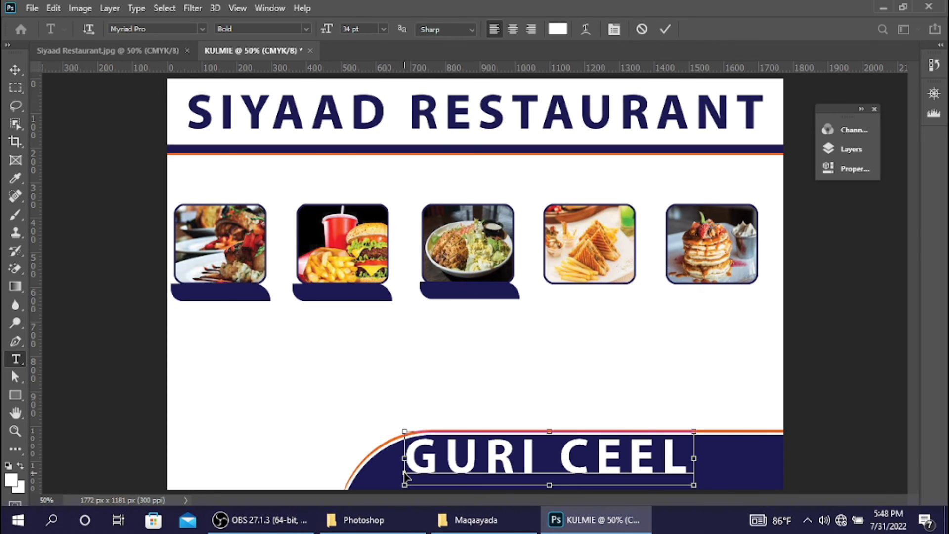
{"action": "key", "text": "ctrl+a"}
{"action": "mouse_move", "coordinate": [331, 34]}
{"action": "left_mouse_down"}
{"action": "mouse_move", "coordinate": [317, 31]}
{"action": "mouse_move", "coordinate": [317, 42]}
{"action": "left_mouse_up"}
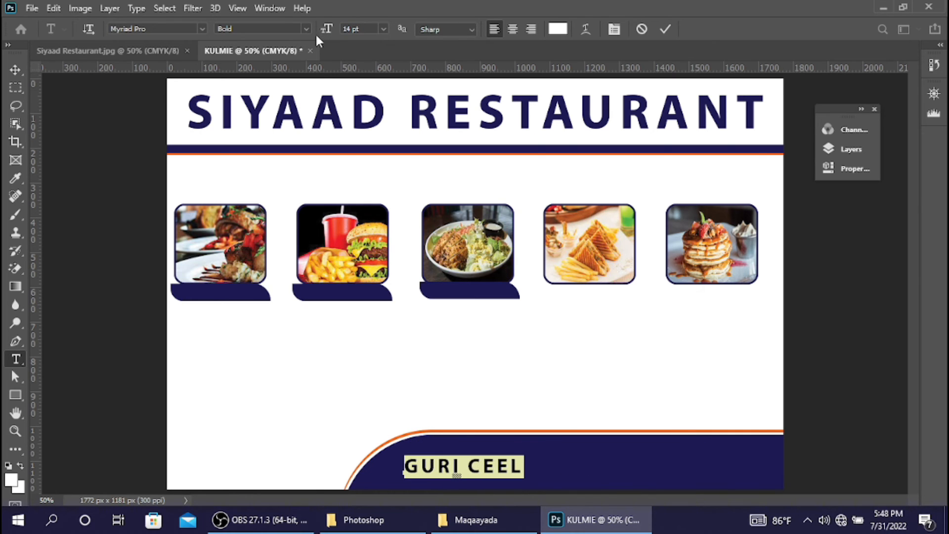
{"action": "left_click", "coordinate": [666, 28]}
Insert an M before GURI CEEL and set that character in the typeecon font as a location pin icon
{"action": "left_click", "coordinate": [425, 465]}
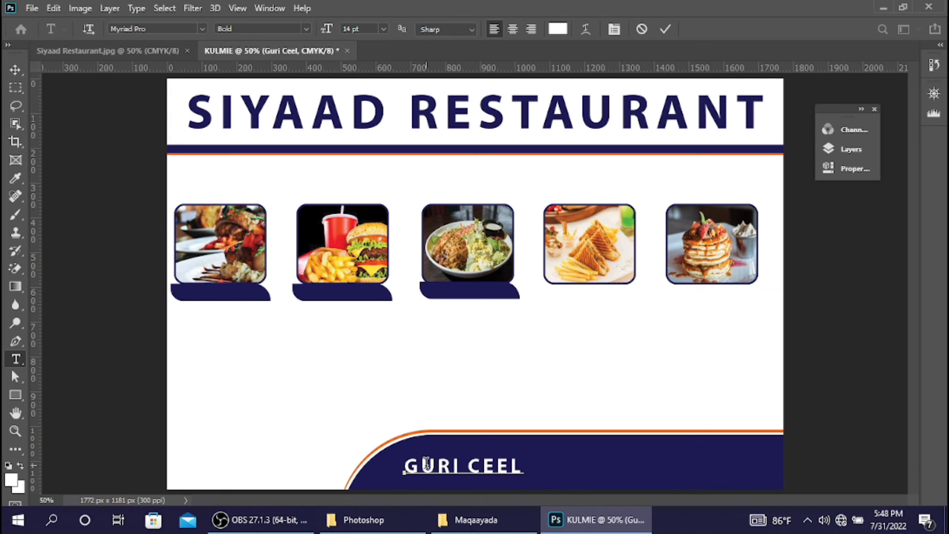
{"action": "type", "text": "M"}
{"action": "key", "text": "shift+Left"}
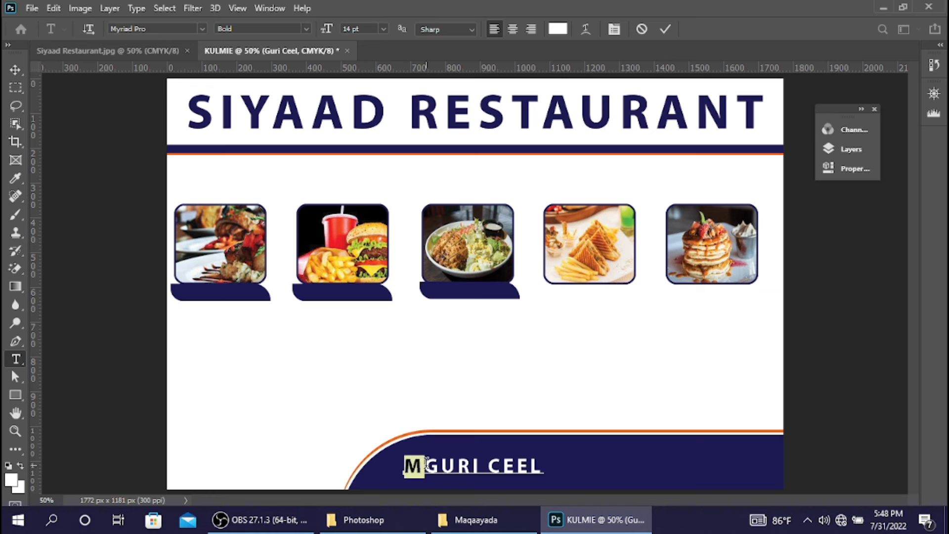
{"action": "left_click", "coordinate": [203, 29]}
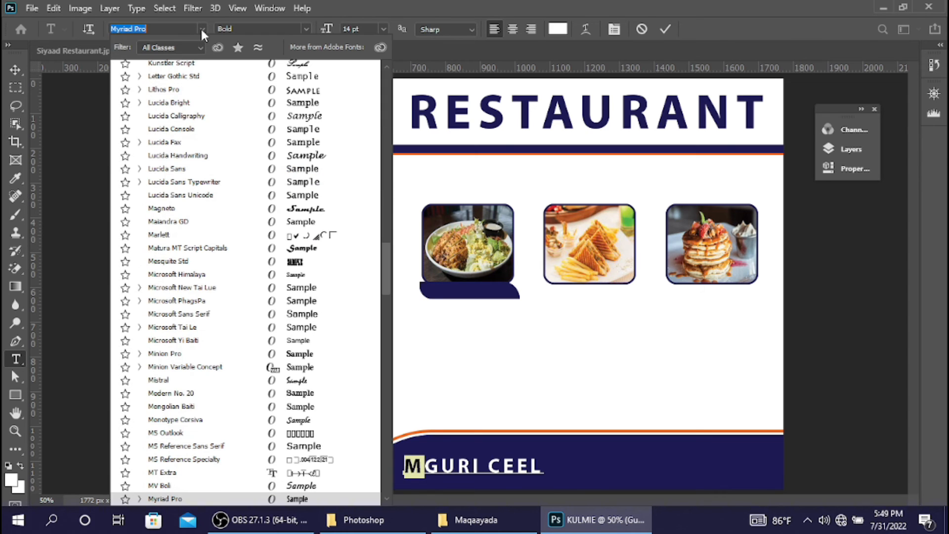
{"action": "left_click_drag", "start_coordinate": [388, 268], "coordinate": [391, 66]}
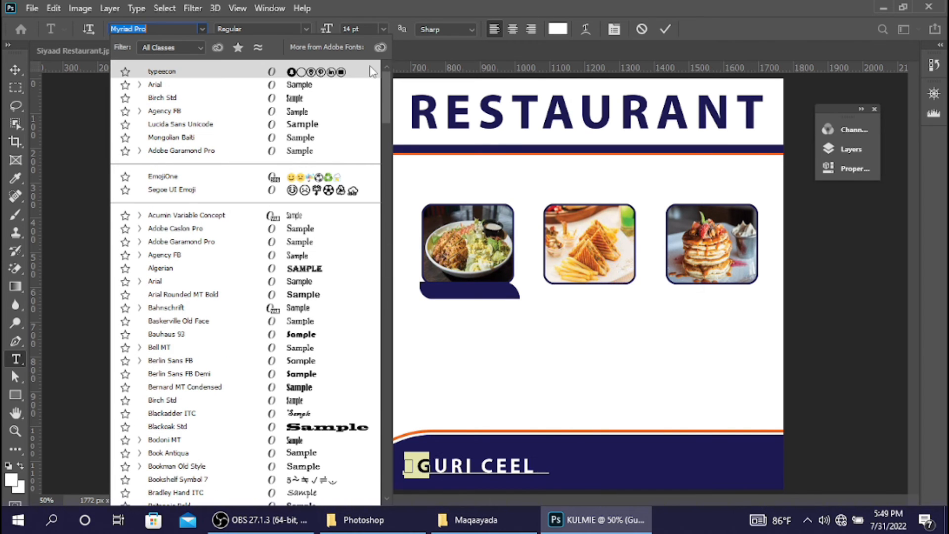
{"action": "left_click", "coordinate": [351, 75]}
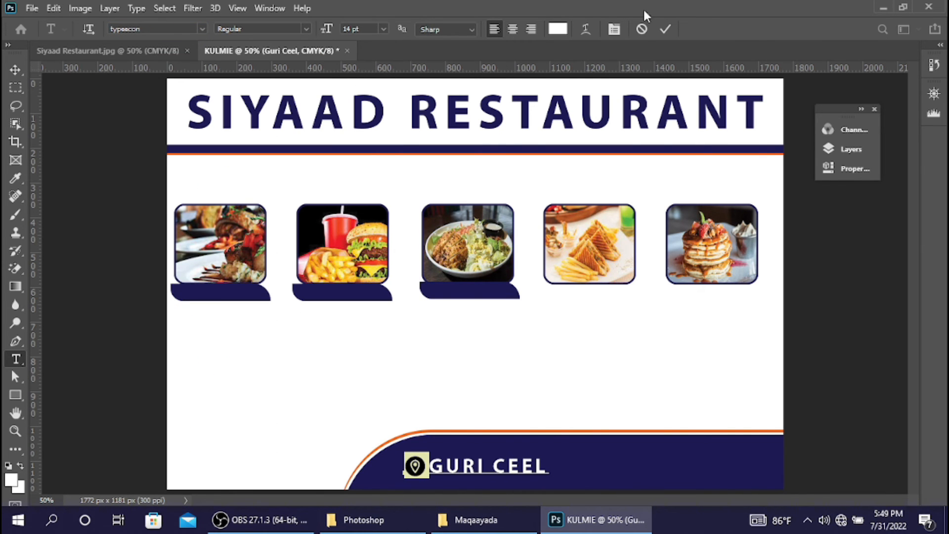
{"action": "left_click", "coordinate": [667, 31]}
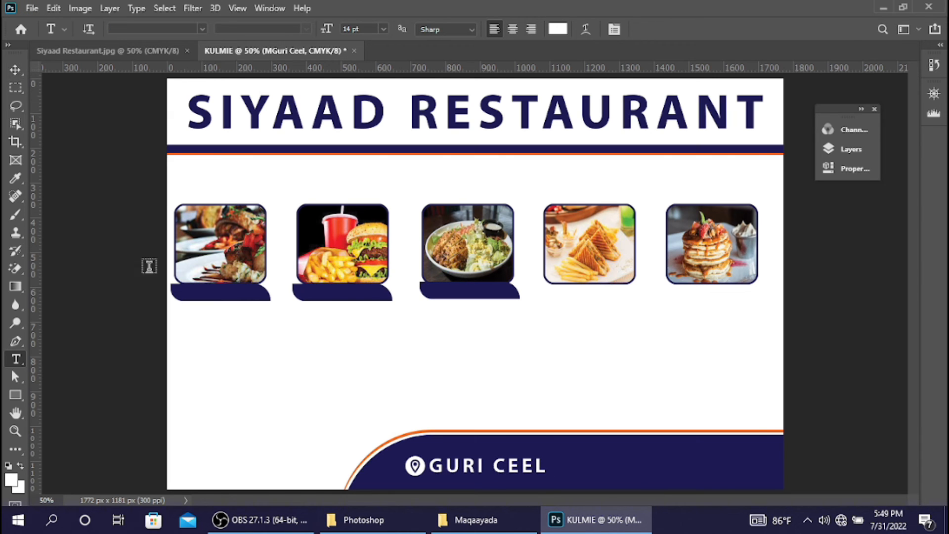
Duplicate the GURI CEEL line twice and stack the two copies in the right part of the footer
{"action": "left_click", "coordinate": [15, 70]}
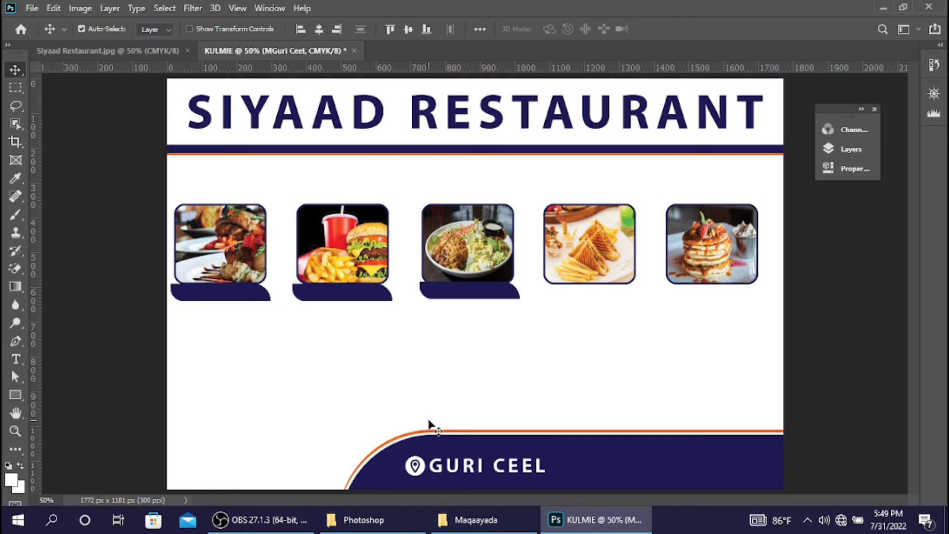
{"action": "key", "text": "ctrl+j"}
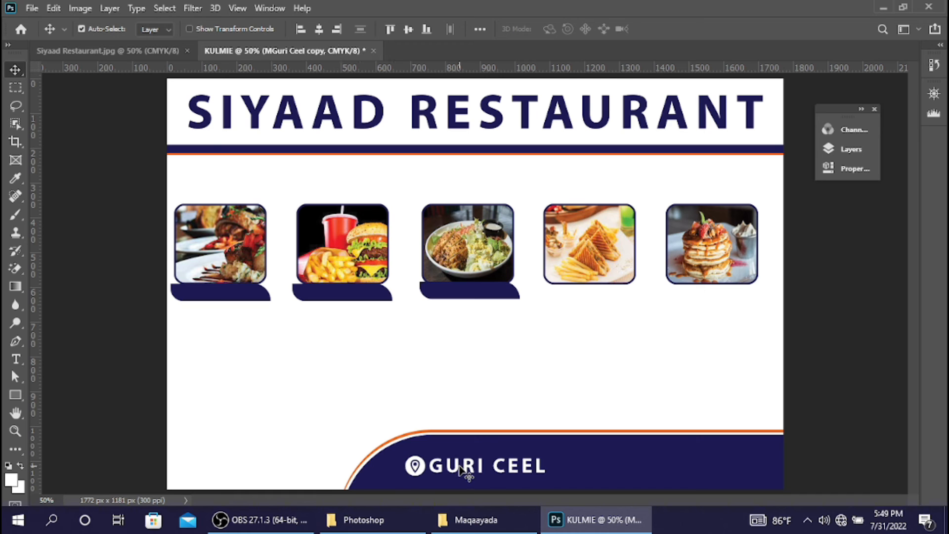
{"action": "left_click_drag", "start_coordinate": [459, 466], "coordinate": [638, 481]}
{"action": "key", "text": "ctrl+j"}
{"action": "key", "text": "Up"}
{"action": "key", "text": "Up"}
{"action": "key", "text": "Up"}
{"action": "key", "text": "Up"}
{"action": "key", "text": "Up"}
{"action": "key", "text": "Up"}
{"action": "key", "text": "Up"}
{"action": "key", "text": "Up"}
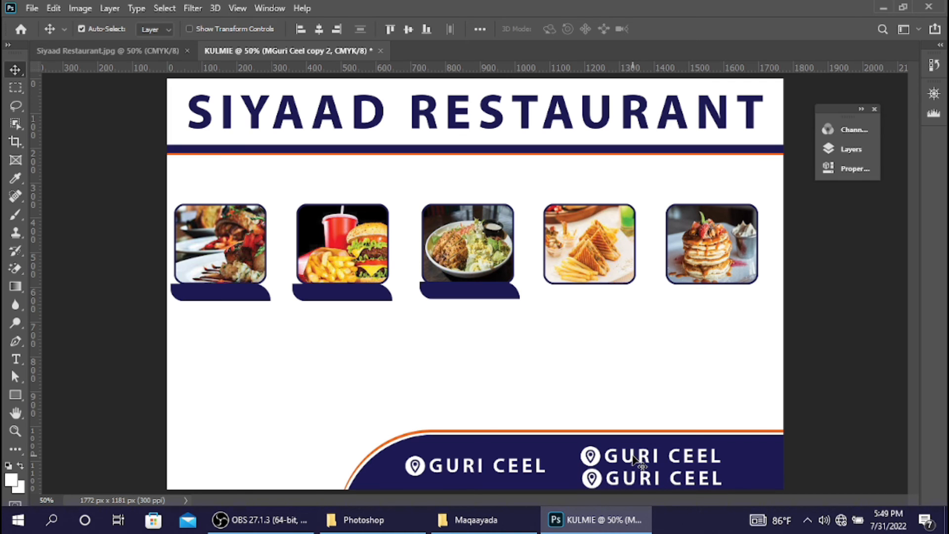
{"action": "key", "text": "Down"}
{"action": "key", "text": "Down"}
{"action": "key", "text": "Down"}
{"action": "key", "text": "Down"}
{"action": "key", "text": "Down"}
{"action": "key", "text": "Down"}
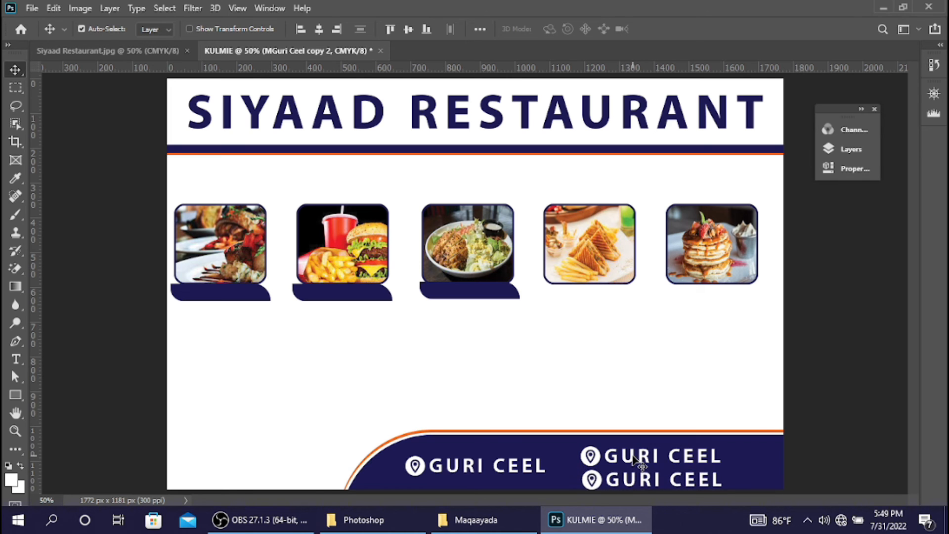
Replace the location pin in the lower stacked copy with the typeecon phone icon
{"action": "double_click", "coordinate": [606, 482]}
{"action": "left_click_drag", "start_coordinate": [604, 480], "coordinate": [582, 480]}
{"action": "type", "text": "p"}
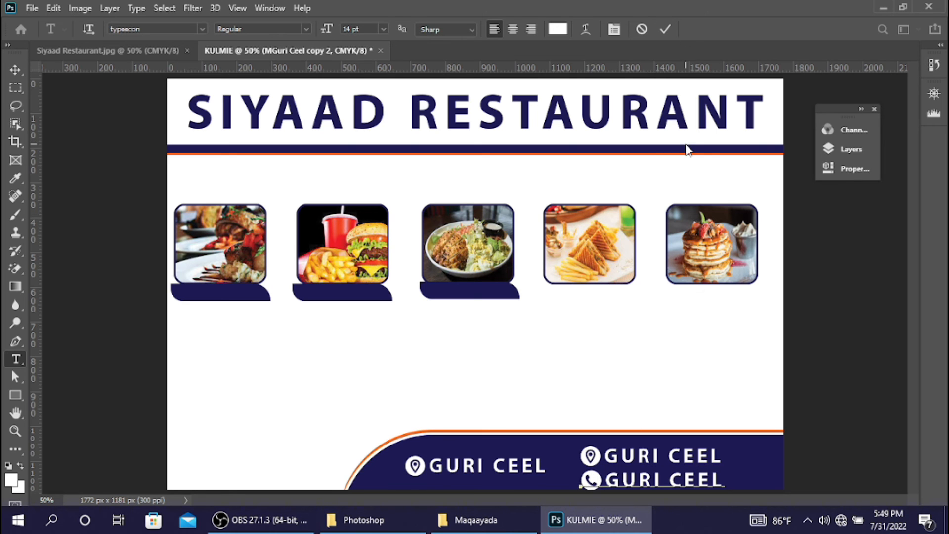
Replace the GURI CEEL wording beside the phone icon with a placeholder phone number
{"action": "key", "text": "Right"}
{"action": "key", "text": "shift+Right"}
{"action": "key", "text": "shift+Right"}
{"action": "key", "text": "shift+Right"}
{"action": "key", "text": "shift+Right"}
{"action": "key", "text": "shift+Right"}
{"action": "key", "text": "shift+Right"}
{"action": "key", "text": "shift+Right"}
{"action": "key", "text": "shift+Right"}
{"action": "key", "text": "shift+Right"}
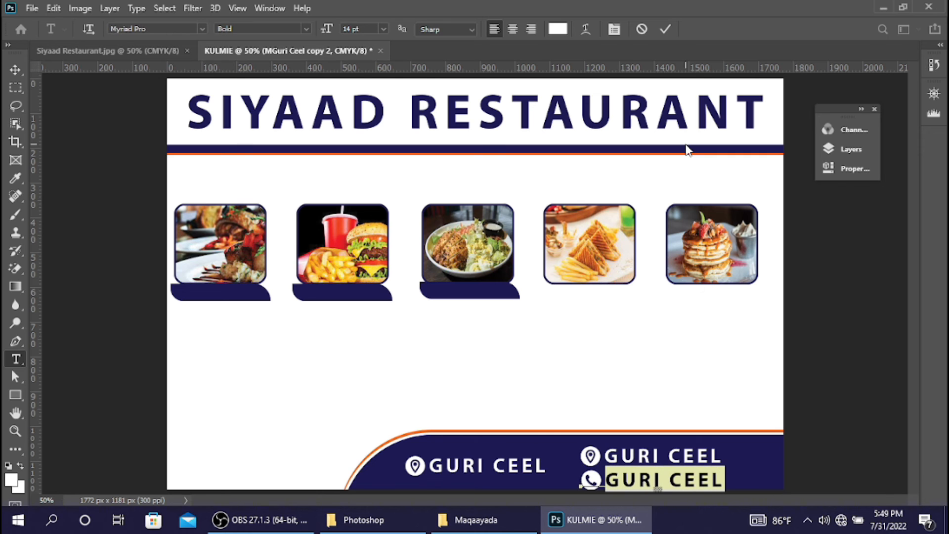
{"action": "type", "text": "12344567"}
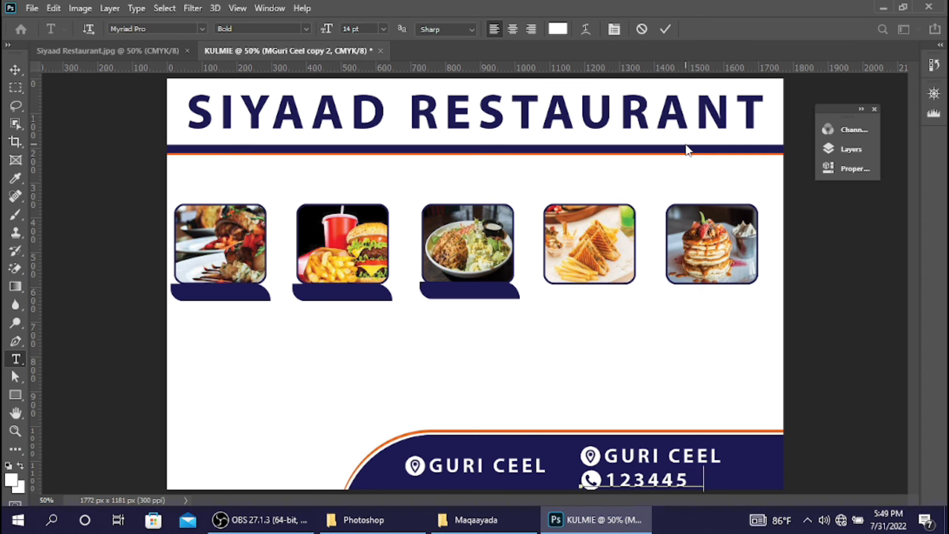
Copy the whole phone line over the content of the upper stacked line and nudge that line slightly up
{"action": "key", "text": "shift+Left"}
{"action": "key", "text": "shift+Left"}
{"action": "key", "text": "shift+Left"}
{"action": "key", "text": "shift+Left"}
{"action": "key", "text": "shift+Left"}
{"action": "key", "text": "shift+Left"}
{"action": "key", "text": "shift+Left"}
{"action": "key", "text": "shift+Left"}
{"action": "key", "text": "shift+Left"}
{"action": "key", "text": "ctrl+c"}
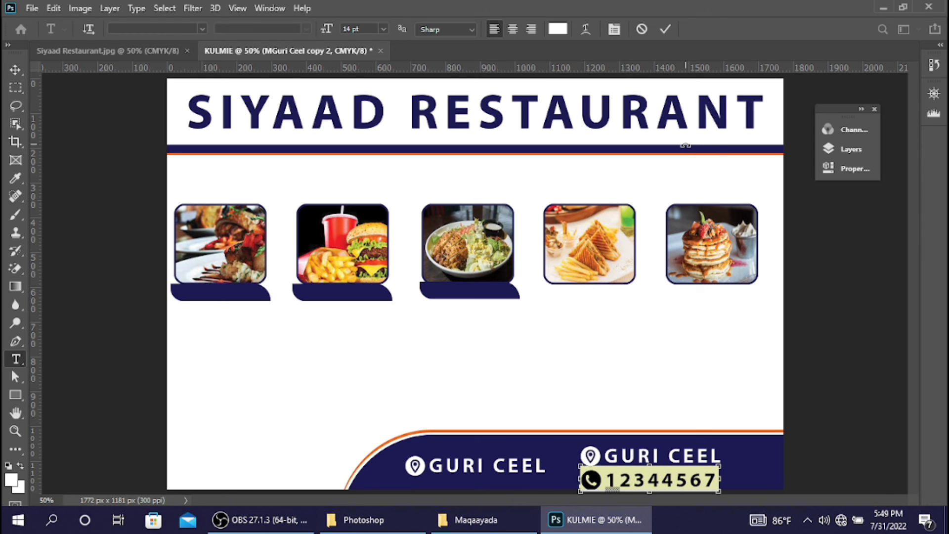
{"action": "left_click", "coordinate": [666, 29]}
{"action": "key", "text": "v"}
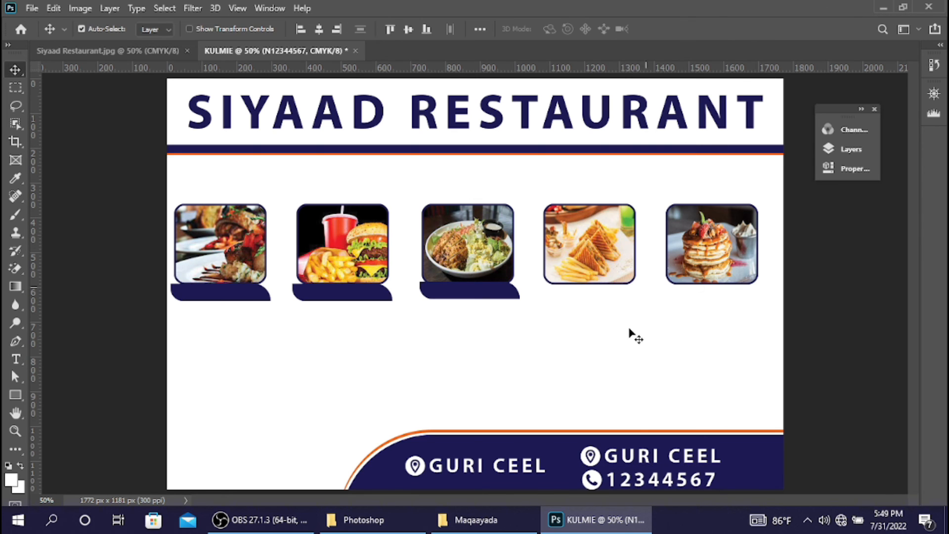
{"action": "double_click", "coordinate": [642, 457]}
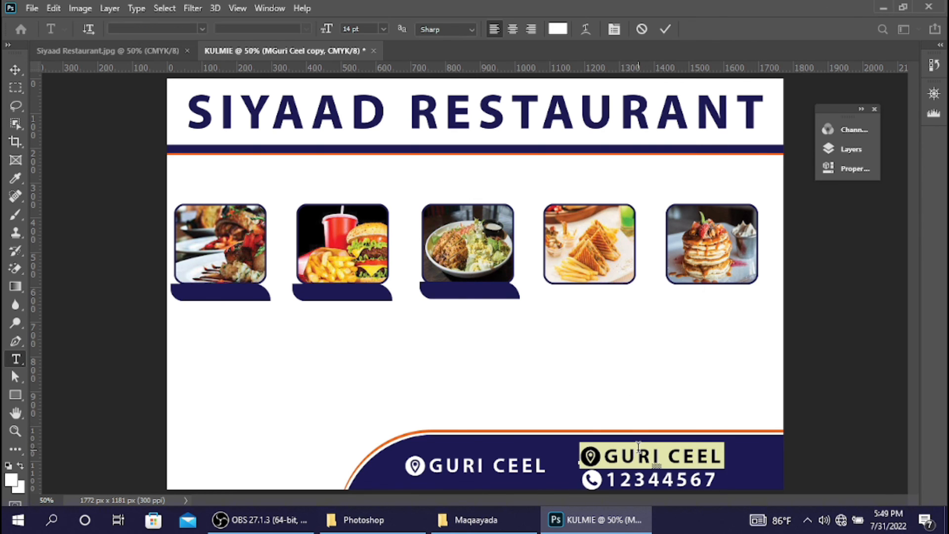
{"action": "key", "text": "ctrl+v"}
{"action": "left_click", "coordinate": [665, 29]}
{"action": "key", "text": "v"}
{"action": "key", "text": "Up"}
{"action": "key", "text": "Up"}
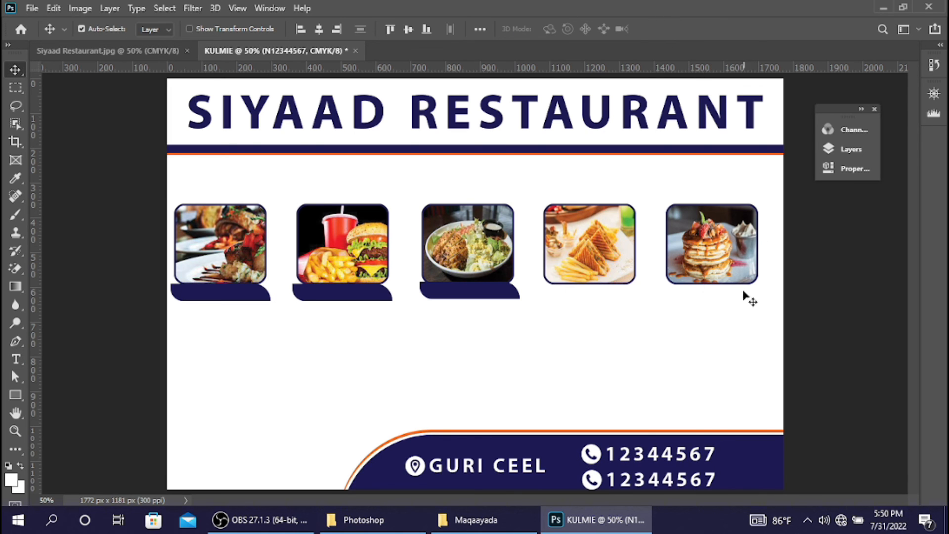
{"action": "left_click_drag", "start_coordinate": [686, 482], "coordinate": [686, 482]}
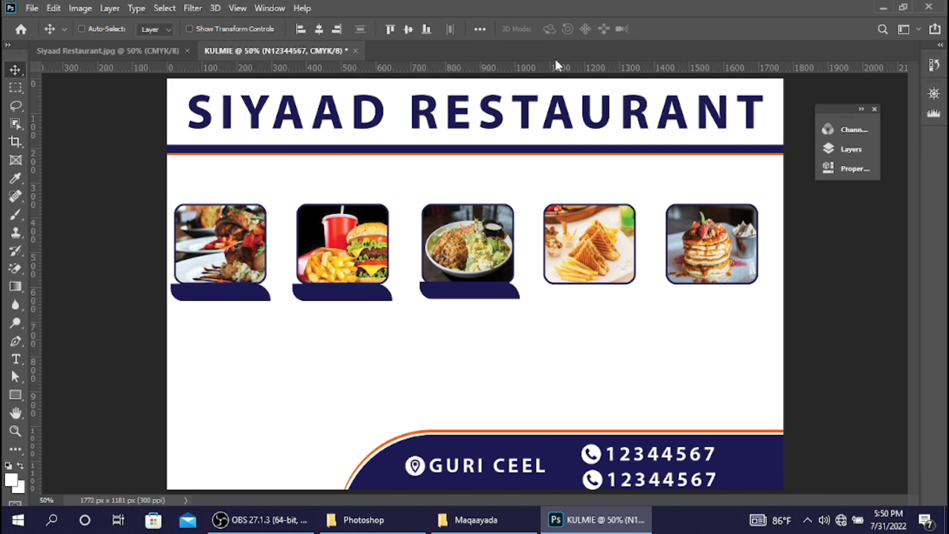
Open the logo file 20220520_143710 from the Himilo Training Academy > Siyaad folder on drive D
{"action": "key", "text": "ctrl+o"}
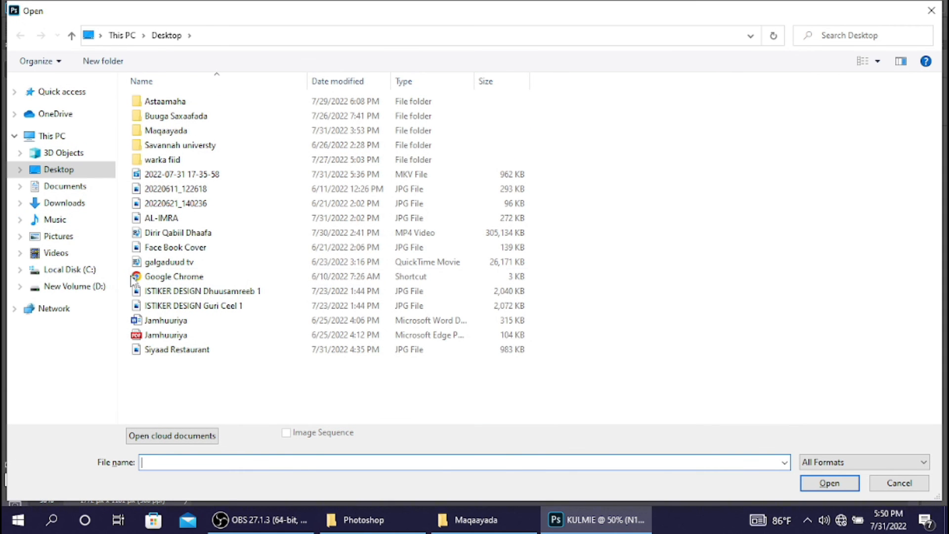
{"action": "left_click", "coordinate": [89, 292]}
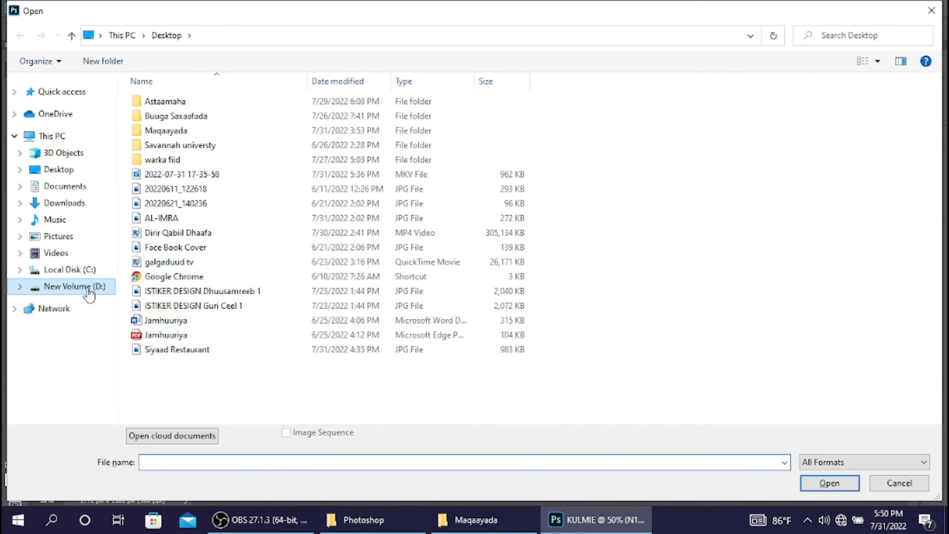
{"action": "double_click", "coordinate": [202, 262]}
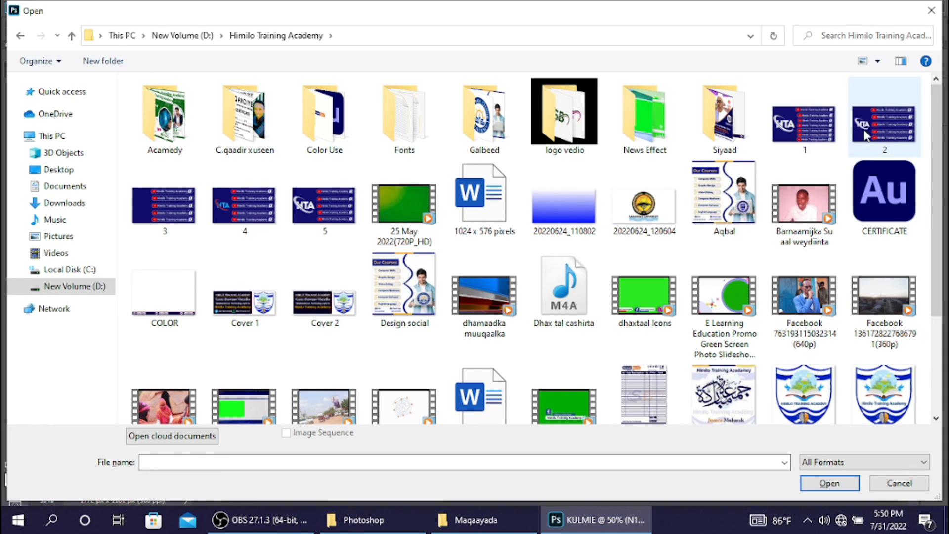
{"action": "double_click", "coordinate": [741, 133]}
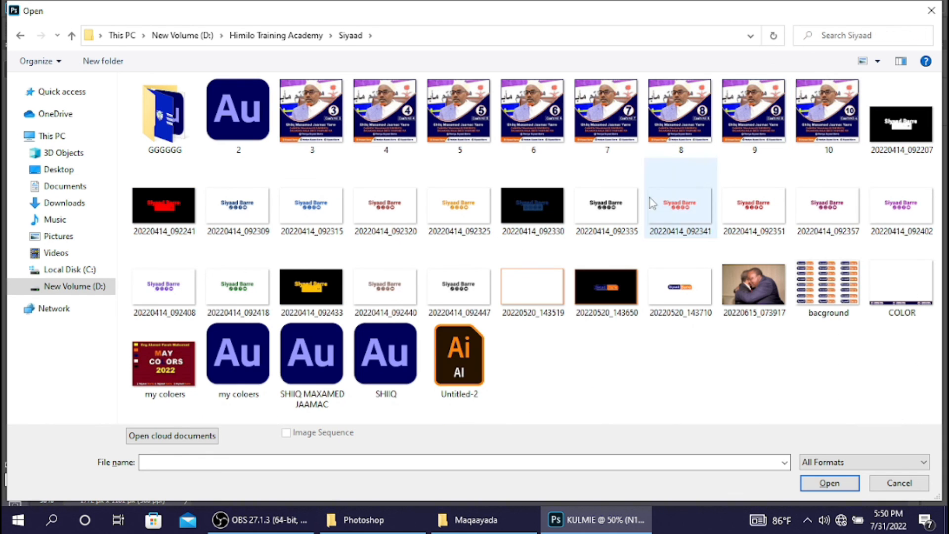
{"action": "left_click", "coordinate": [689, 299]}
{"action": "left_click", "coordinate": [829, 484]}
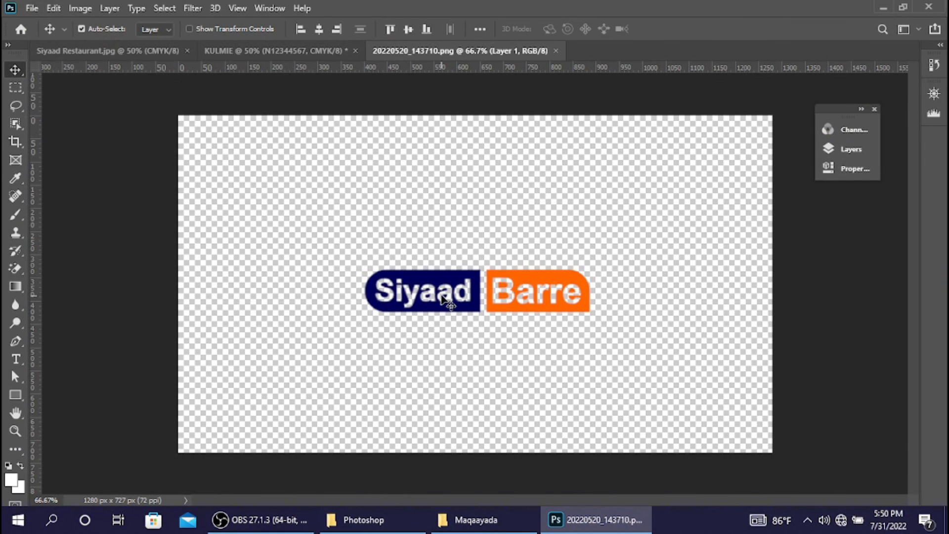
Copy the navy and orange logo into the KULMIE document left of the footer and scale it to about 70%
{"action": "left_click_drag", "start_coordinate": [443, 297], "coordinate": [255, 452]}
{"action": "key", "text": "ctrl+t"}
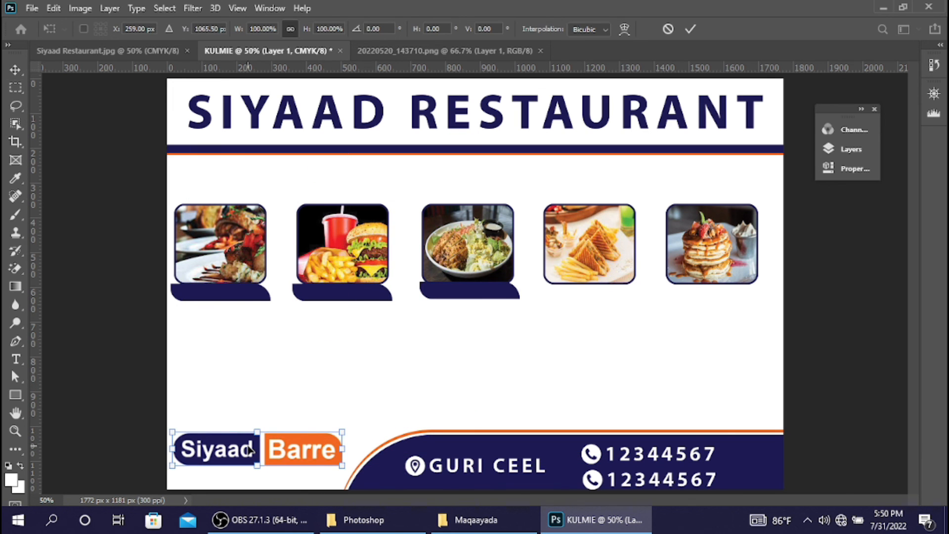
{"action": "left_click_drag", "start_coordinate": [342, 433], "coordinate": [307, 455]}
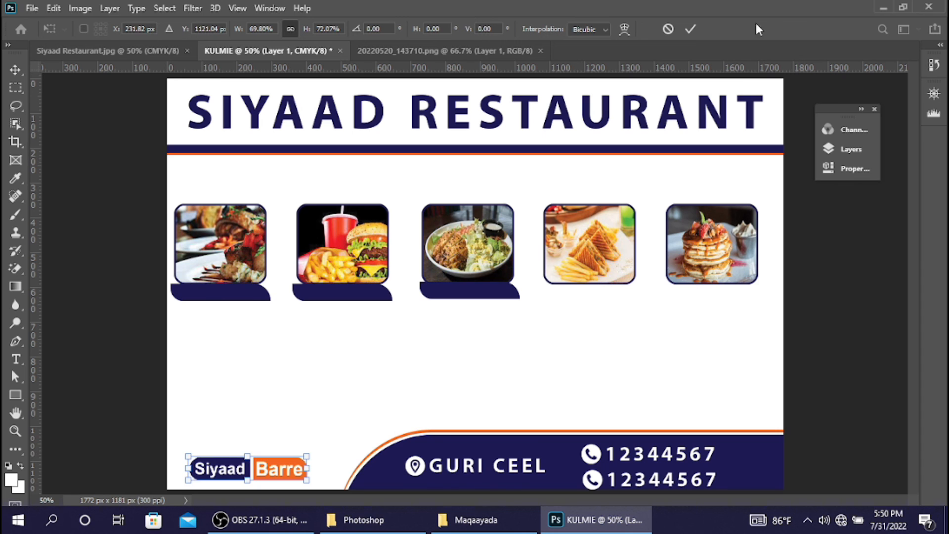
{"action": "left_click", "coordinate": [690, 30]}
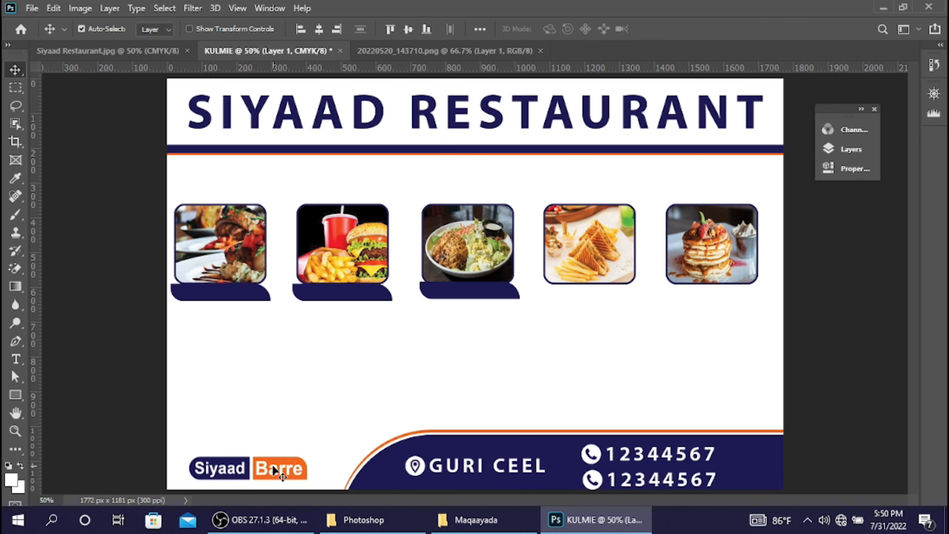
Move the logo closer to the banner's lower-left corner, centred at about X 200 px, Y 1133 px
{"action": "key", "text": "ctrl+t"}
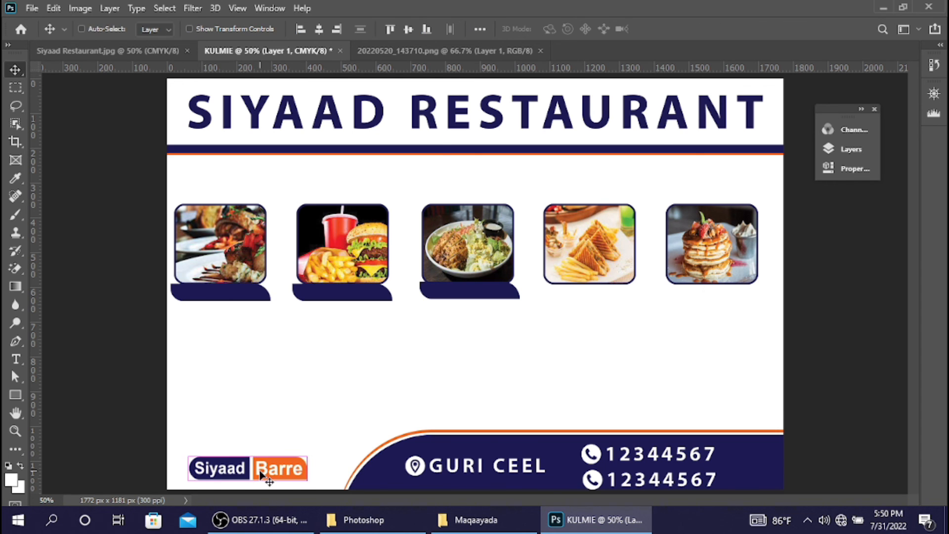
{"action": "left_click_drag", "start_coordinate": [251, 476], "coordinate": [251, 478]}
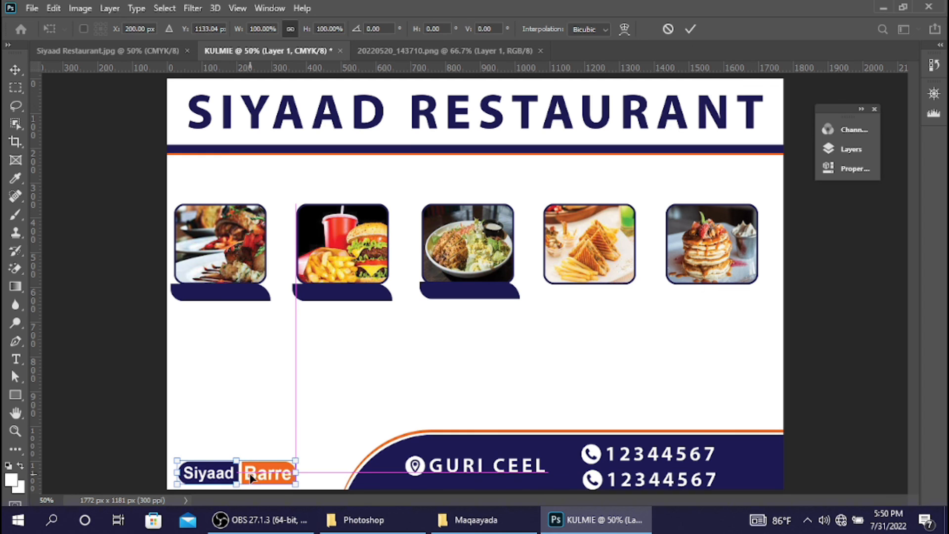
{"action": "left_click", "coordinate": [687, 28]}
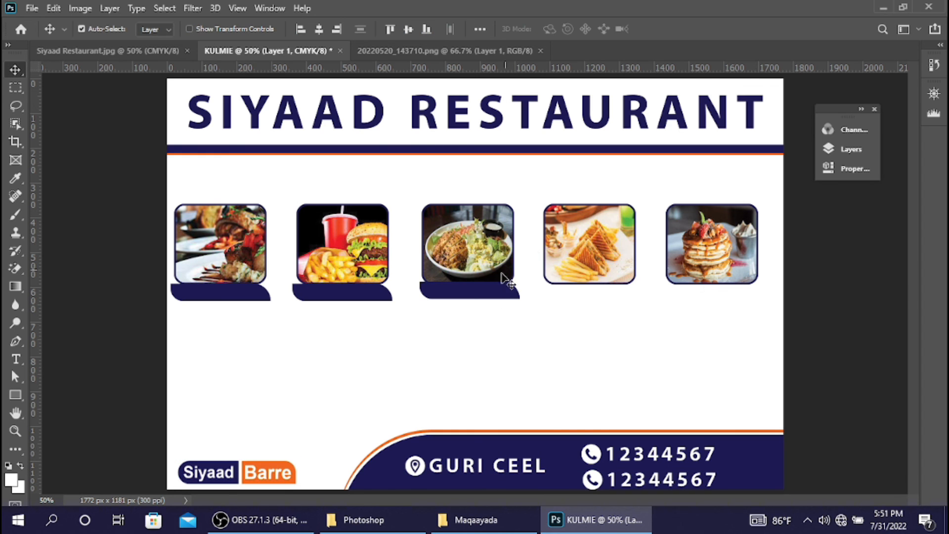
Duplicate the navy caption label from the third photo and place copies under the fourth and fifth photos
{"action": "left_click", "coordinate": [484, 296], "text": "ctrl"}
{"action": "left_click_drag", "start_coordinate": [489, 300], "coordinate": [730, 297]}
{"action": "left_click", "coordinate": [748, 335]}
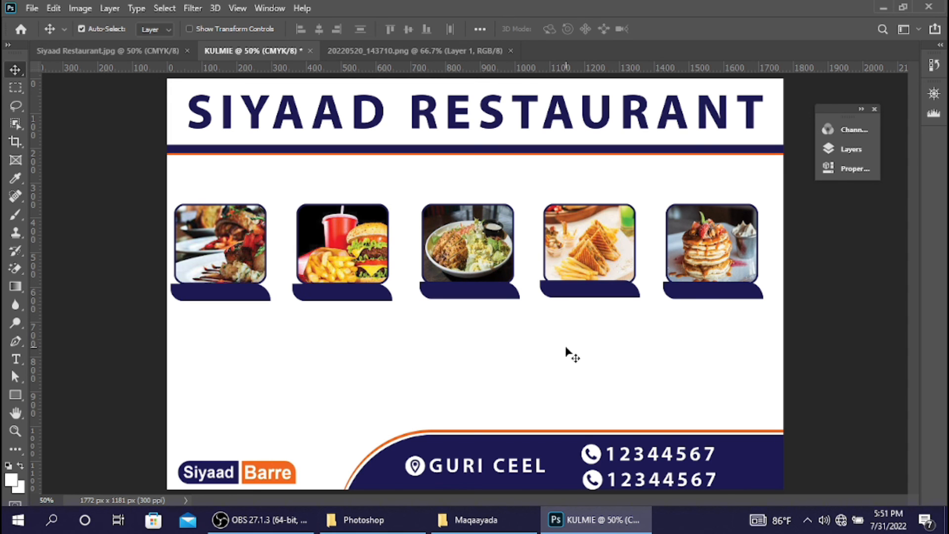
View the Siyaad Restaurant.jpg reference to examine the caption text on the photo labels
{"action": "left_click", "coordinate": [164, 50]}
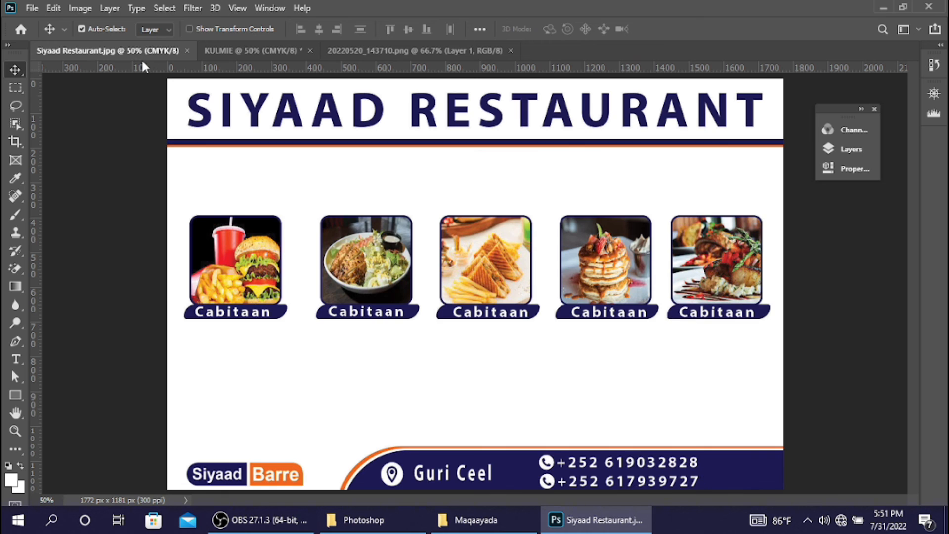